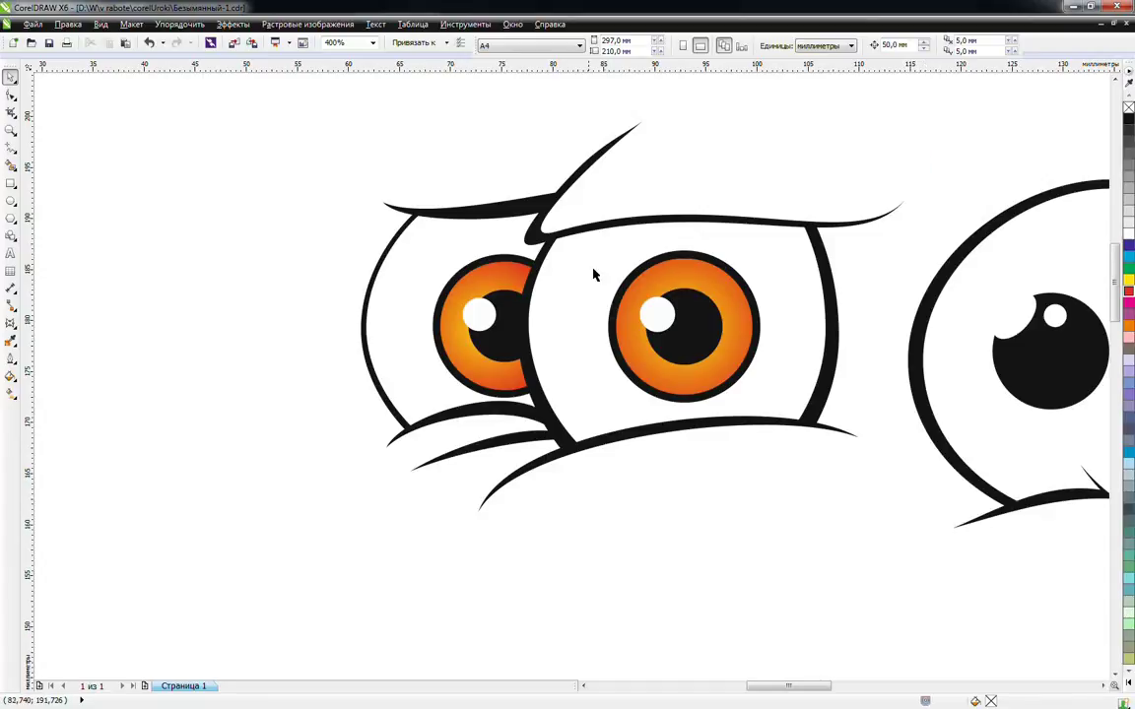
Move both orange iris groups 50 mm to the left, out of the two eye outlines
drag(780, 487, 534, 229)
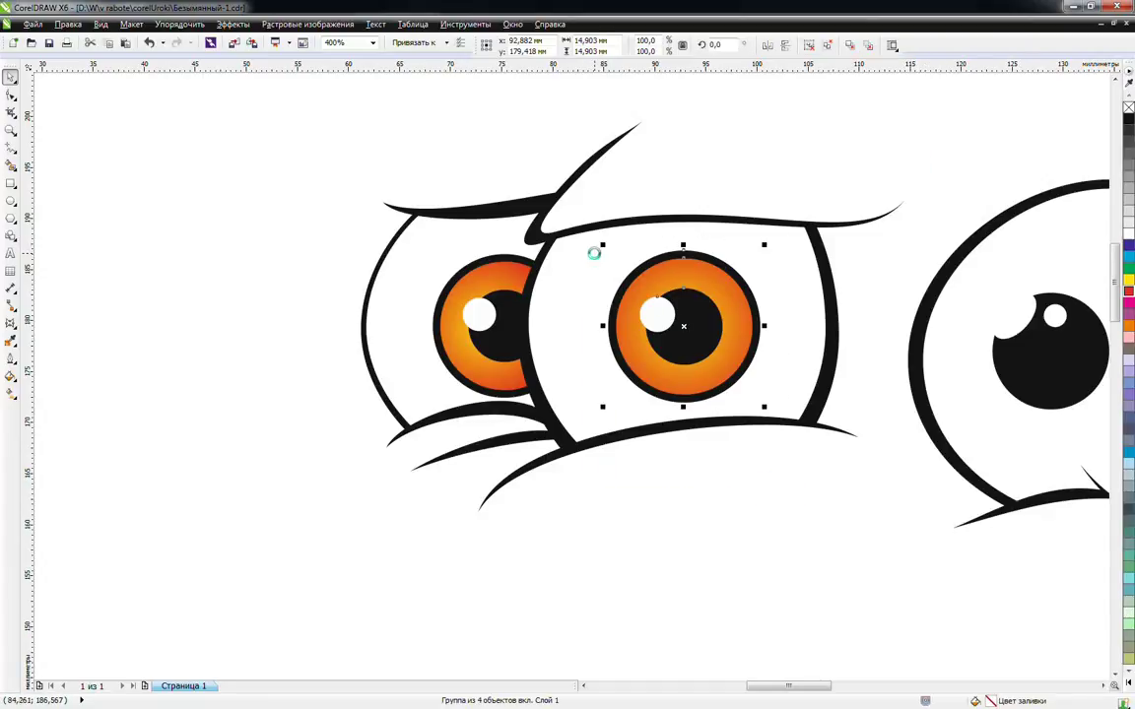
key(Left)
drag(622, 501, 405, 226)
key(Left)
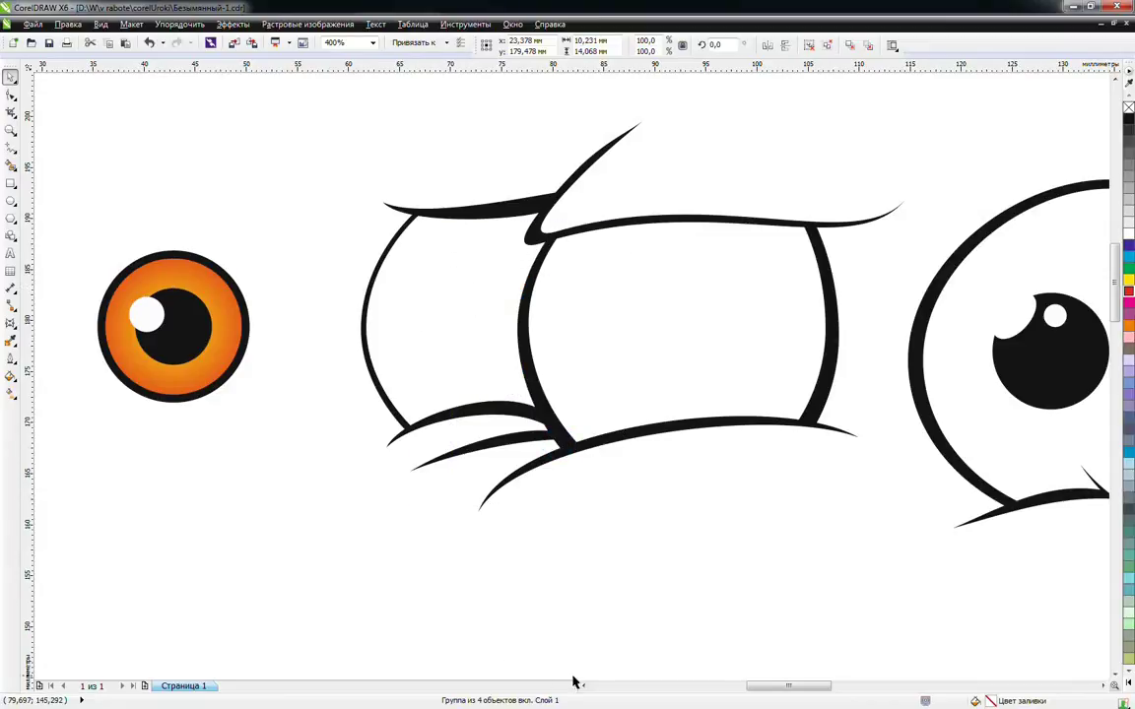
scroll(575, 682, left, 2)
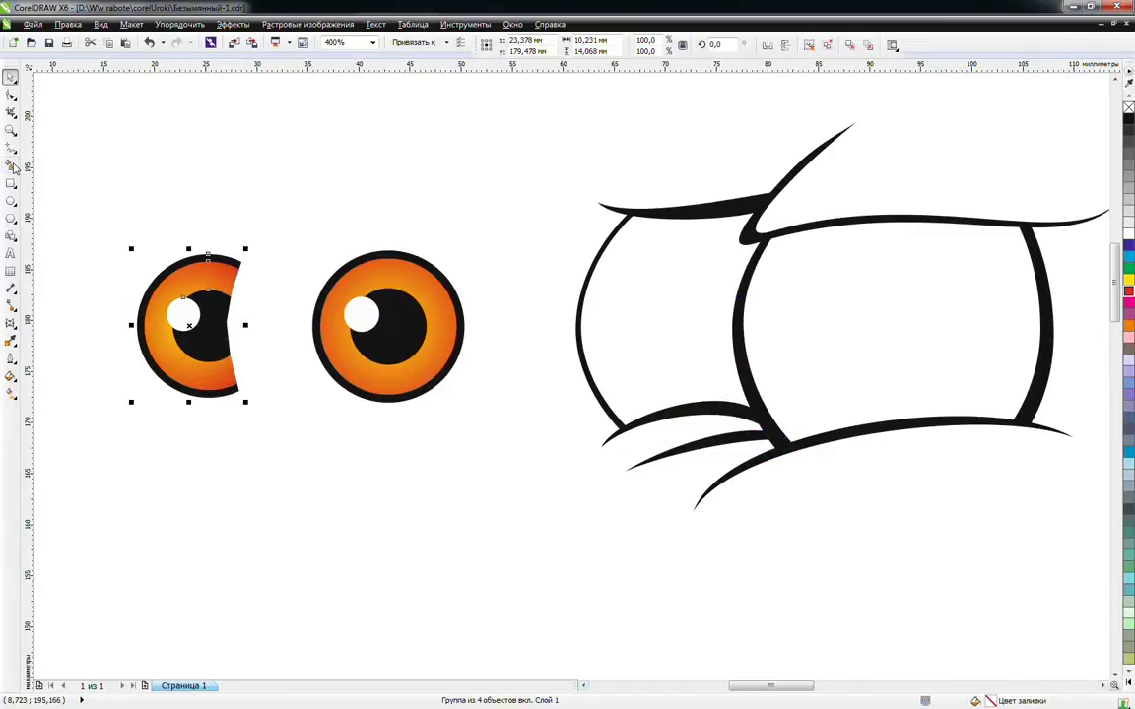
Create fill shapes inside both eye outlines with Smart Fill and colour them white
click(12, 165)
click(768, 288)
click(674, 302)
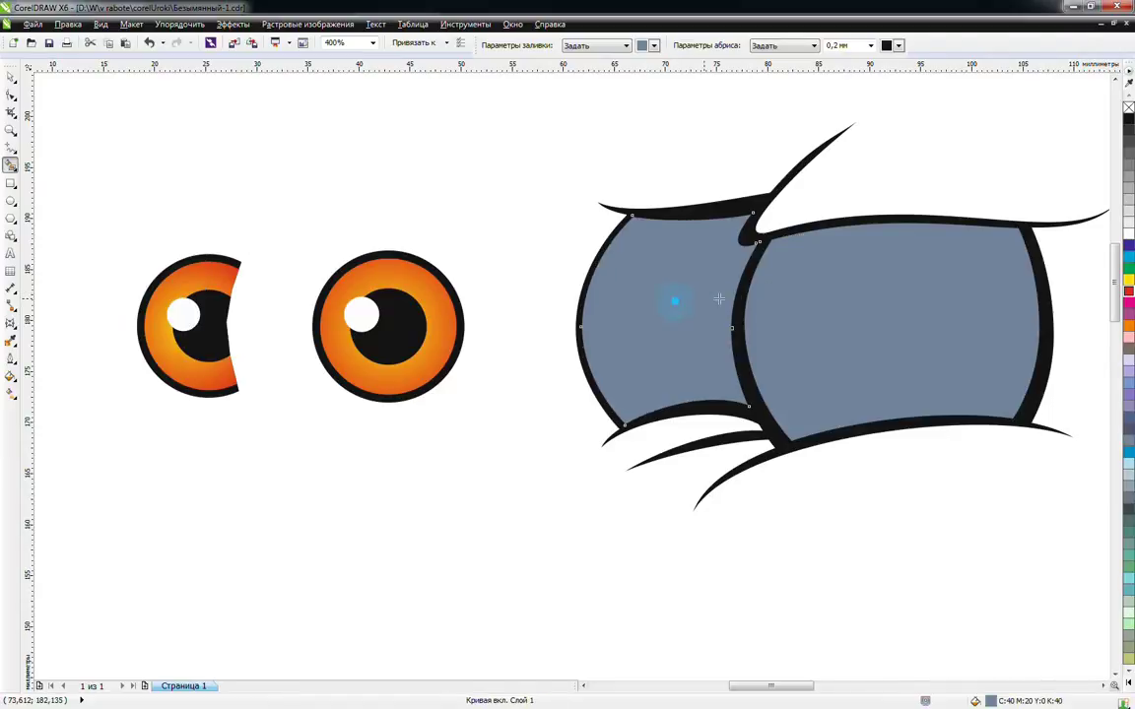
key(space)
shift+click(831, 299)
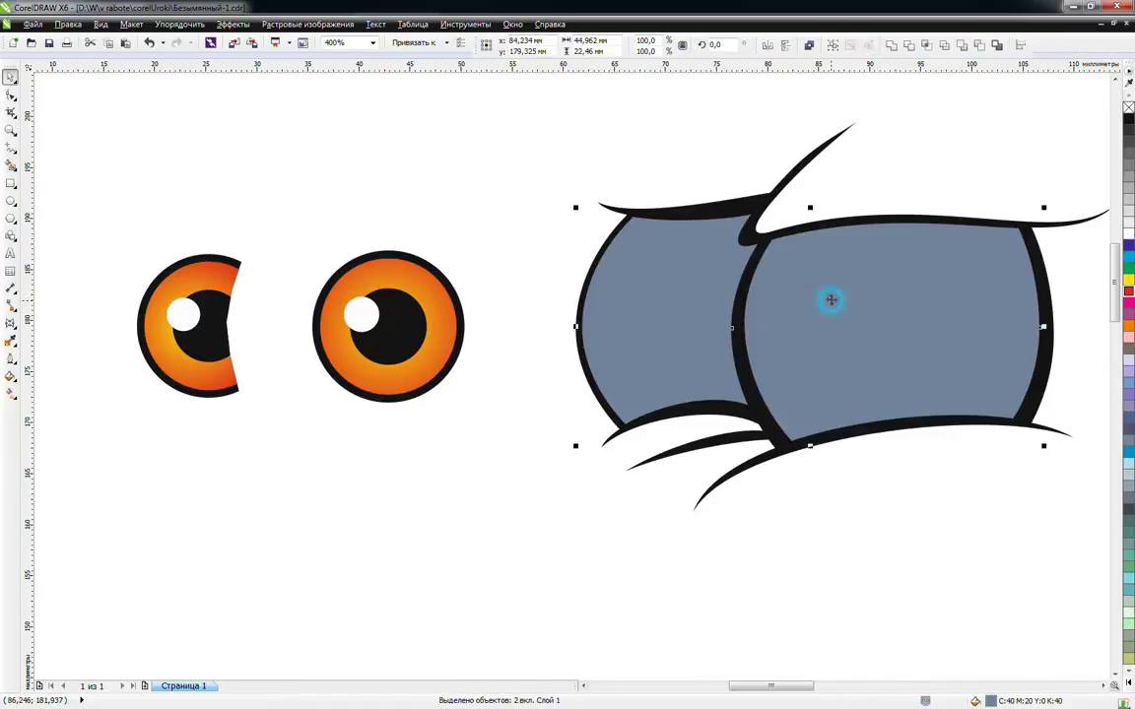
click(1129, 233)
click(447, 203)
Draw a closed straight-sided contour about 27 by 36.5 mm around the left eye's upper, inner and lower edges with the Freehand tool
key(F5)
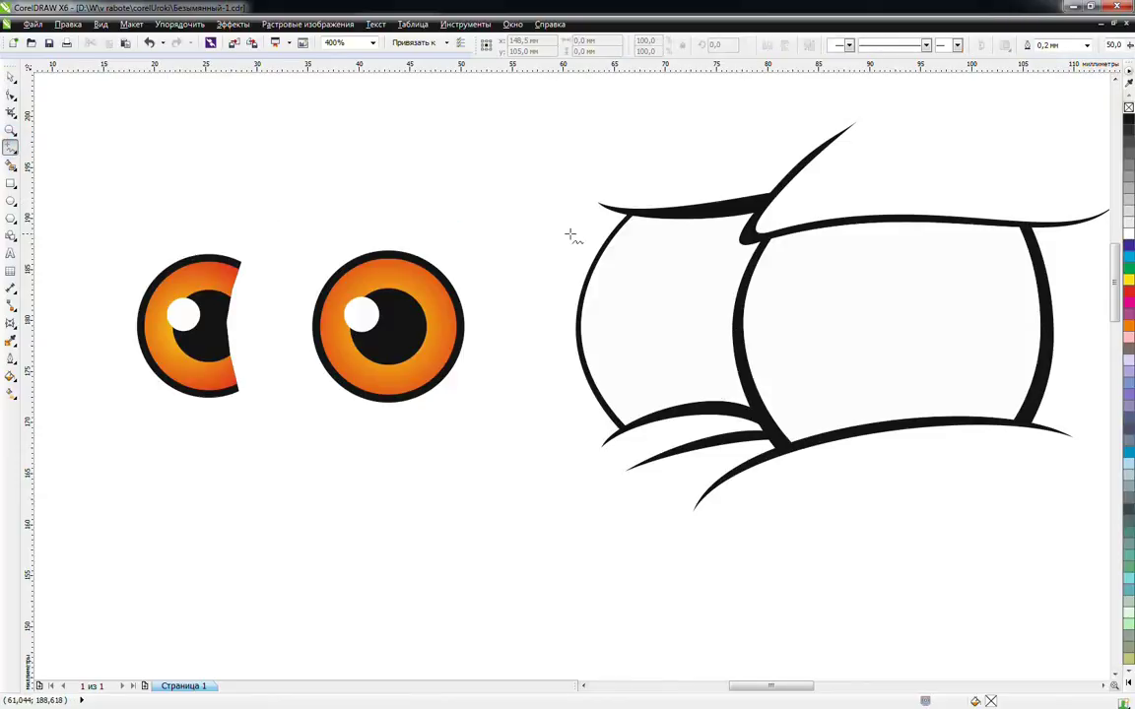
click(570, 234)
double_click(729, 236)
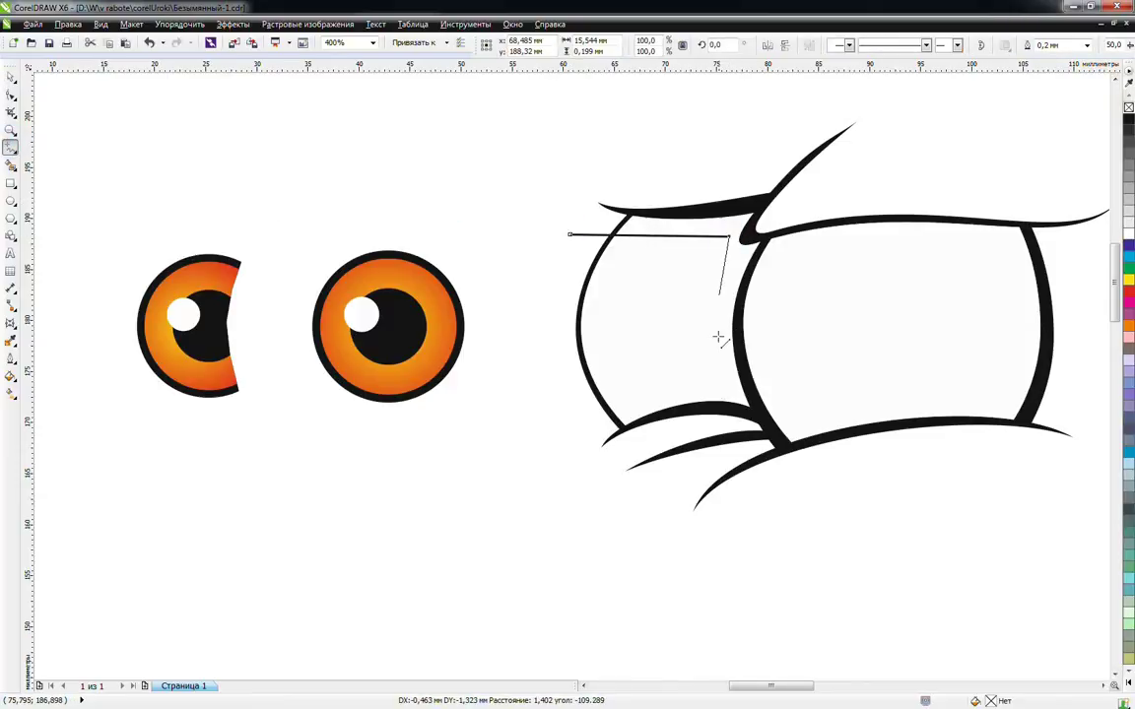
double_click(718, 384)
double_click(571, 425)
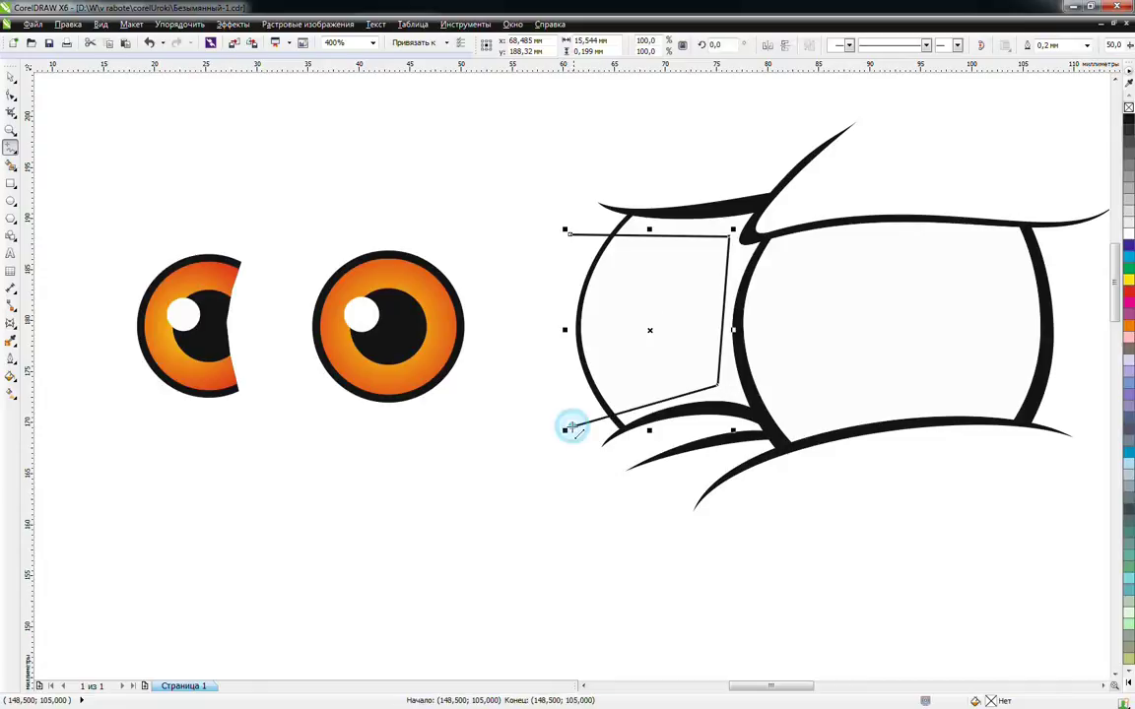
double_click(591, 514)
double_click(816, 486)
double_click(832, 148)
double_click(557, 143)
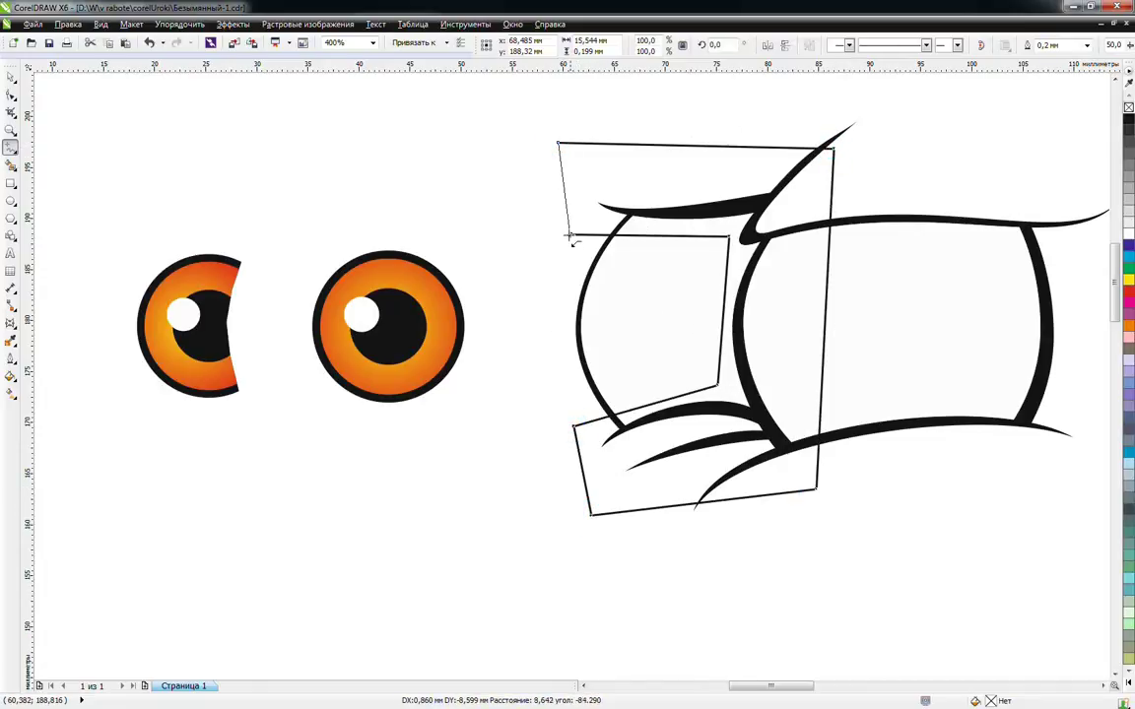
double_click(572, 235)
Convert all of the contour's segments to curves and bend its inner edges to follow the left eye's outline
click(11, 95)
drag(386, 112, 993, 623)
click(662, 46)
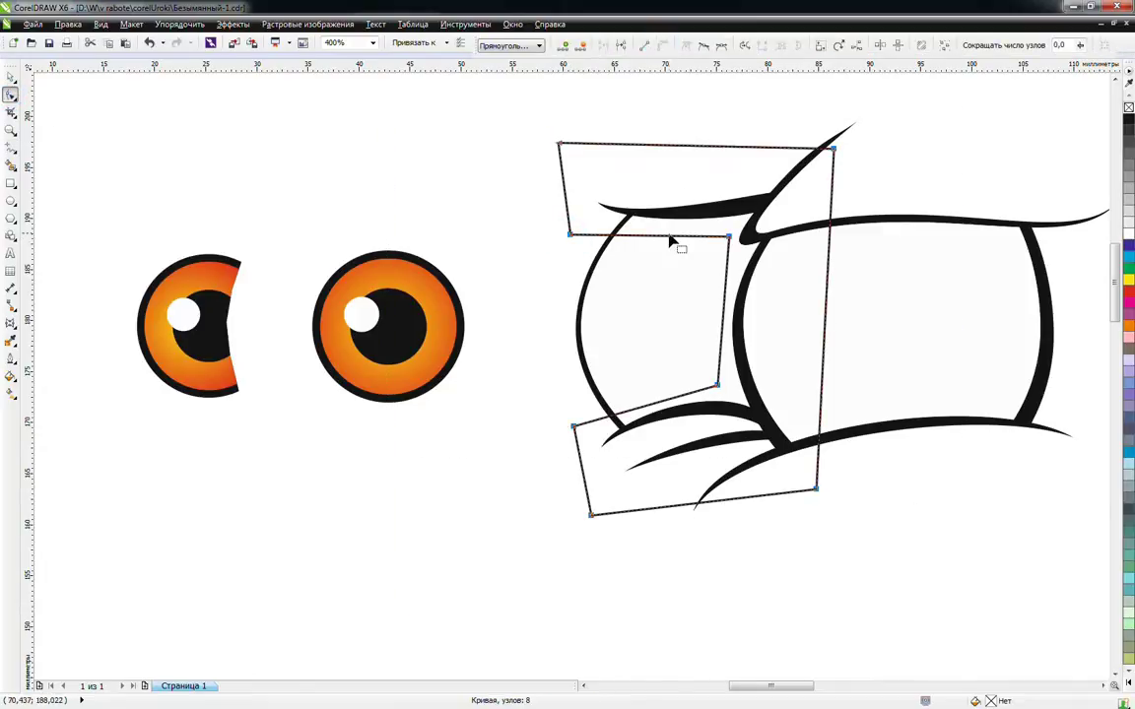
drag(724, 298, 718, 299)
drag(663, 402, 664, 393)
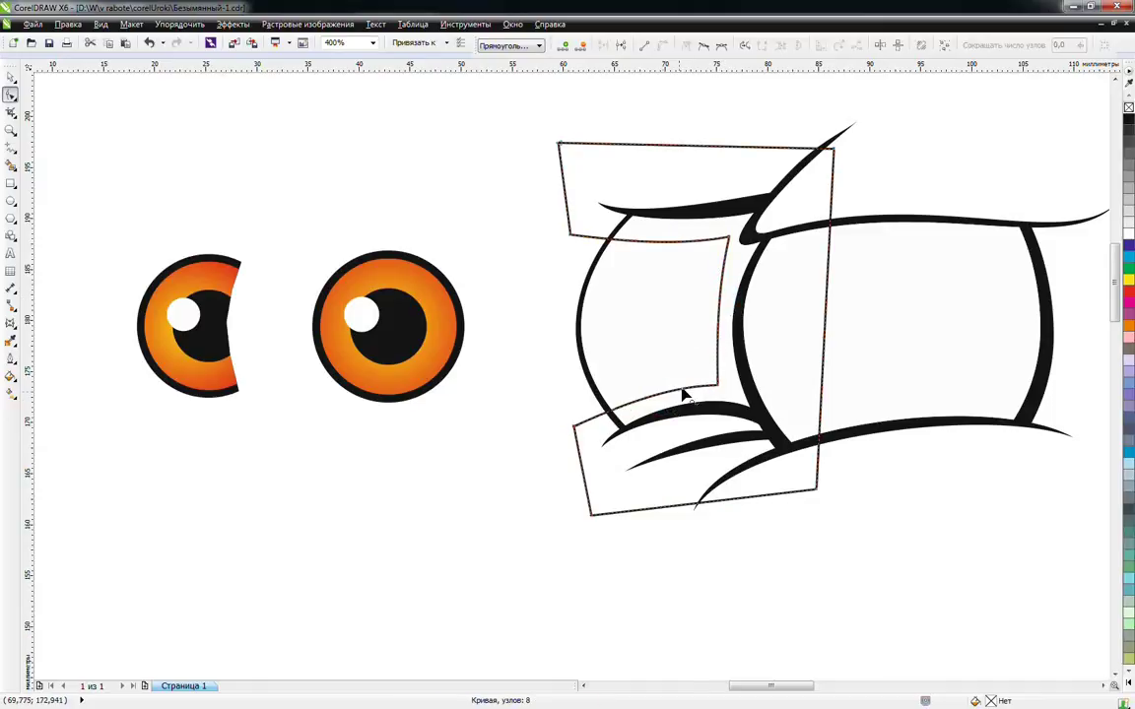
Add nodes along the contour's inner edges and delete the two inner corner nodes to round the corners
double_click(674, 395)
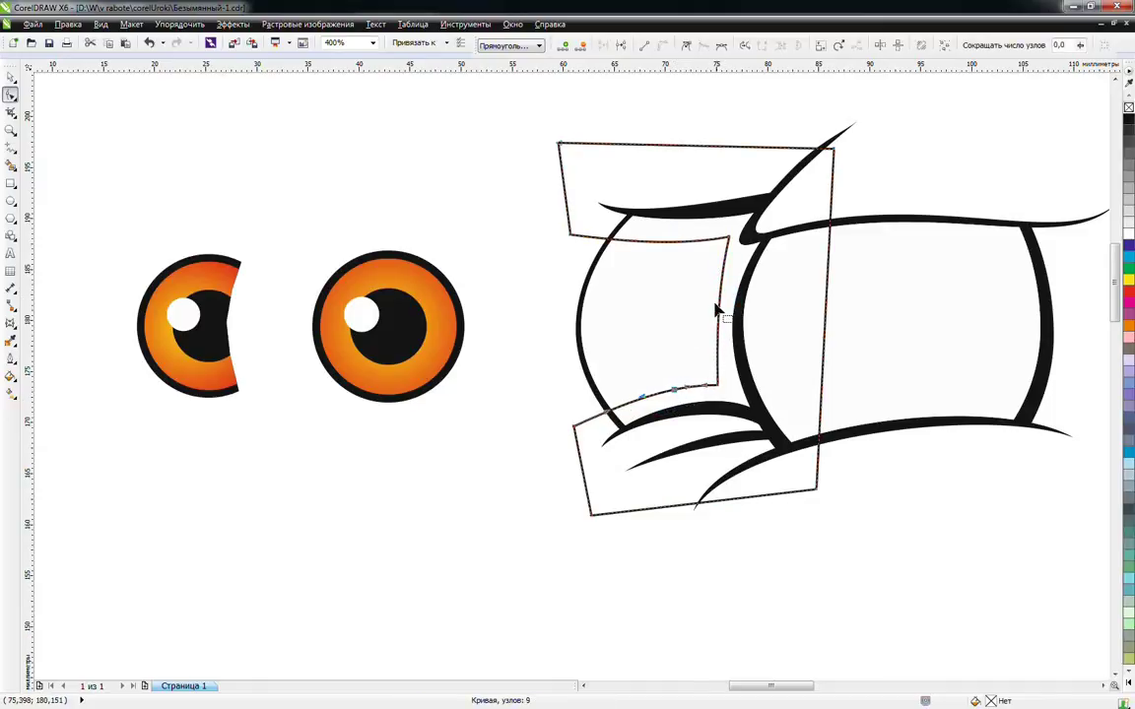
double_click(719, 313)
double_click(676, 242)
drag(716, 222, 744, 260)
key(Delete)
drag(705, 374, 741, 396)
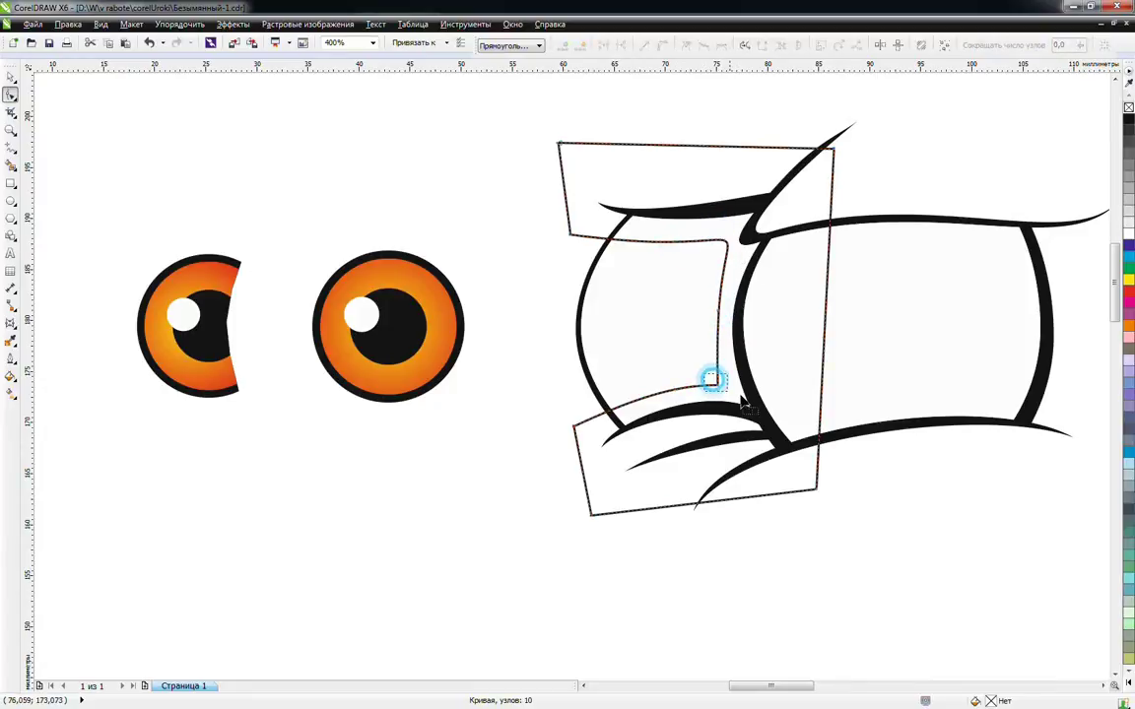
Intersect the contour with the left eye white, fill the resulting shadow with 20% black, and delete the contour
key(space)
shift+click(653, 340)
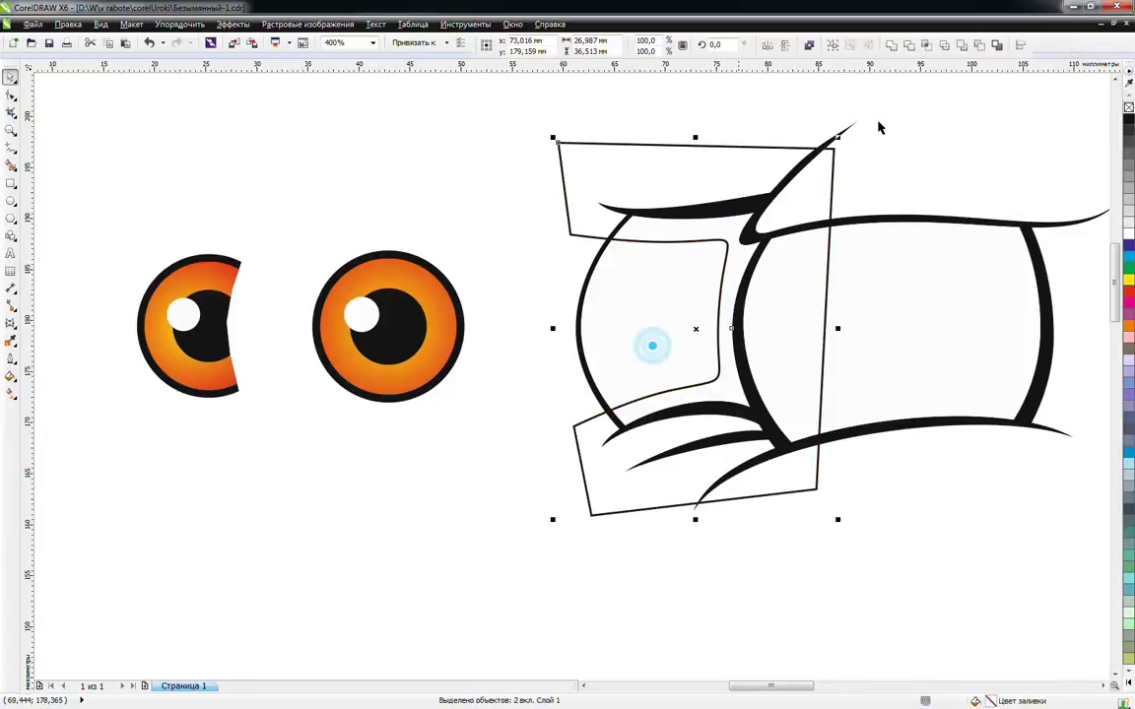
click(921, 44)
click(1128, 204)
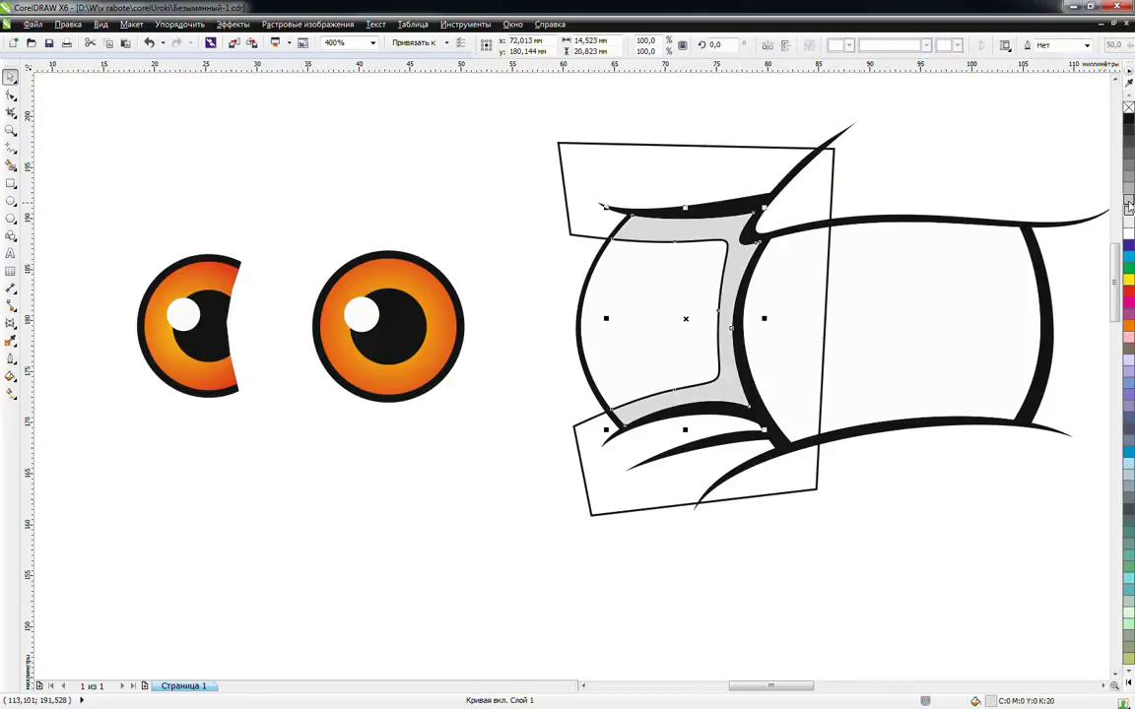
click(690, 174)
key(Delete)
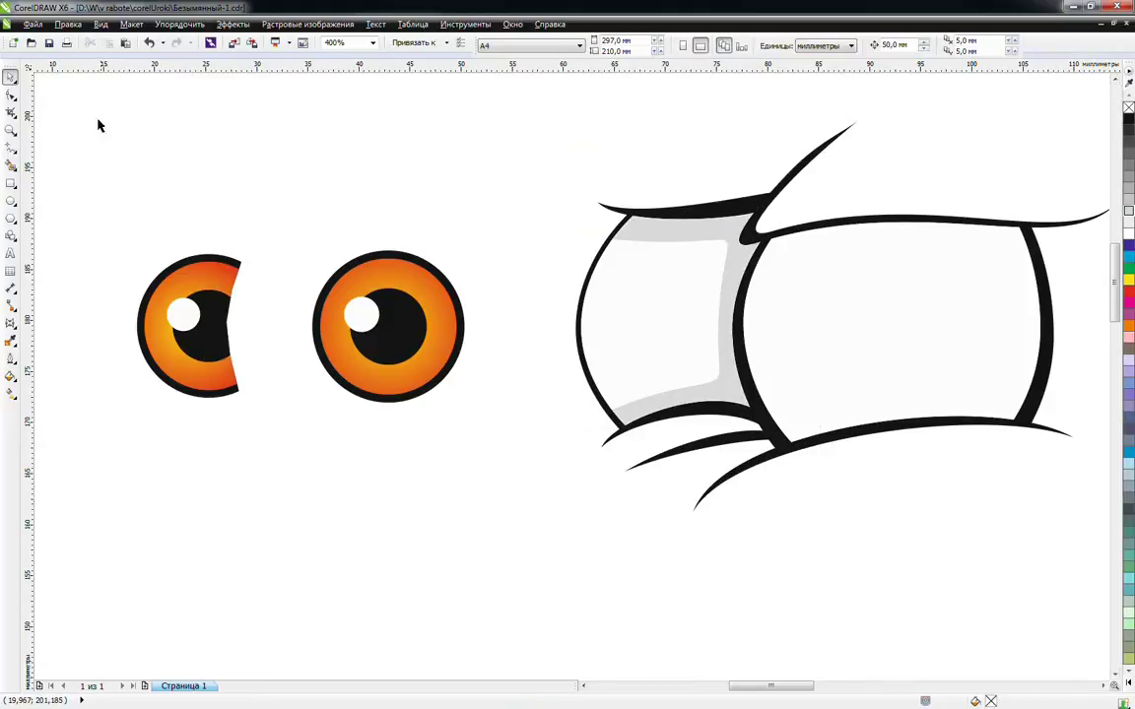
Draw a closed straight-sided contour about 37 by 31 mm around the right eye's upper and lower edges with the Freehand tool
click(12, 145)
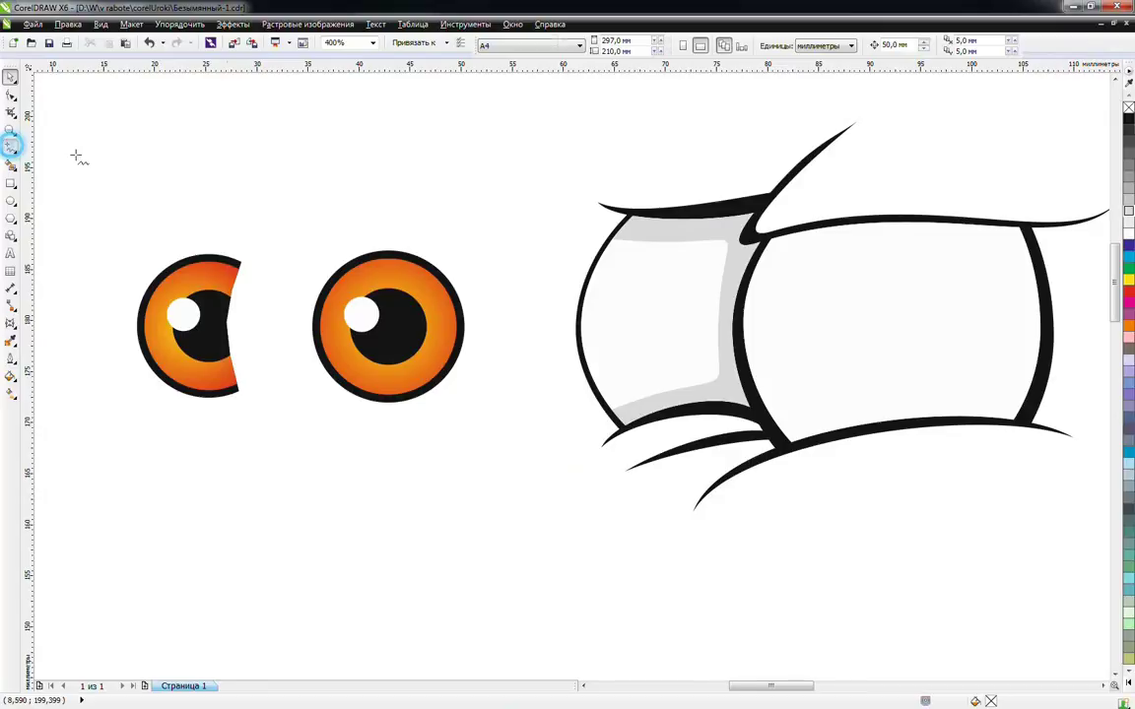
click(726, 256)
click(1077, 243)
click(1077, 243)
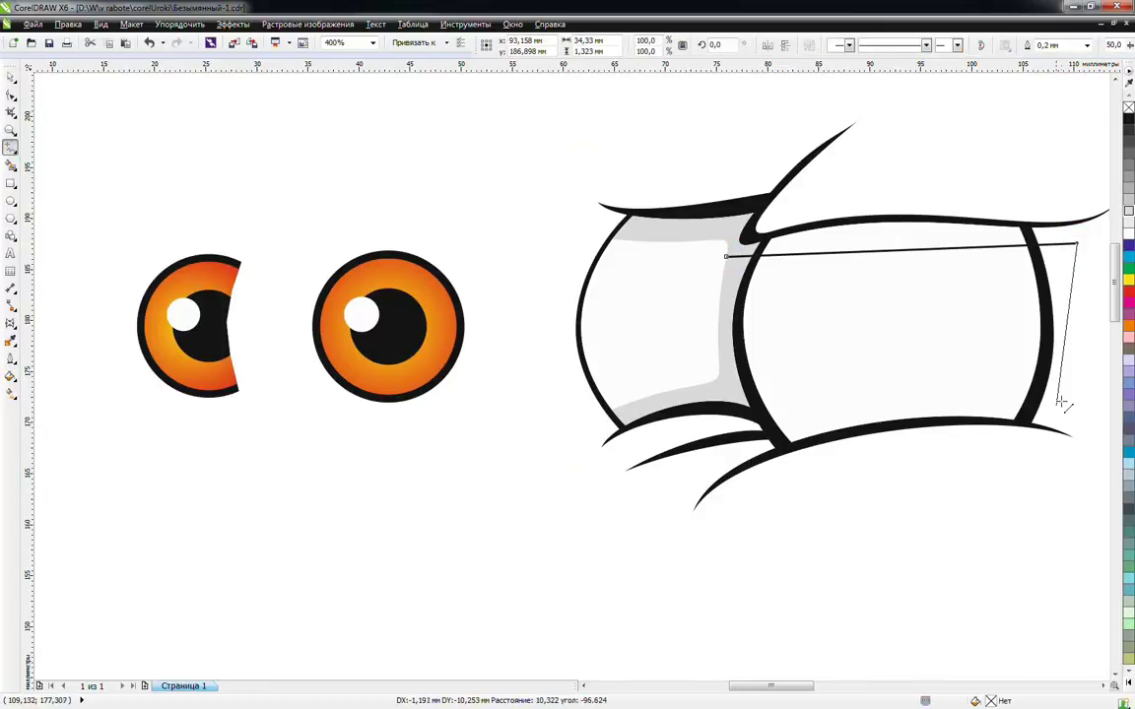
click(1051, 415)
click(762, 440)
click(769, 499)
click(1078, 460)
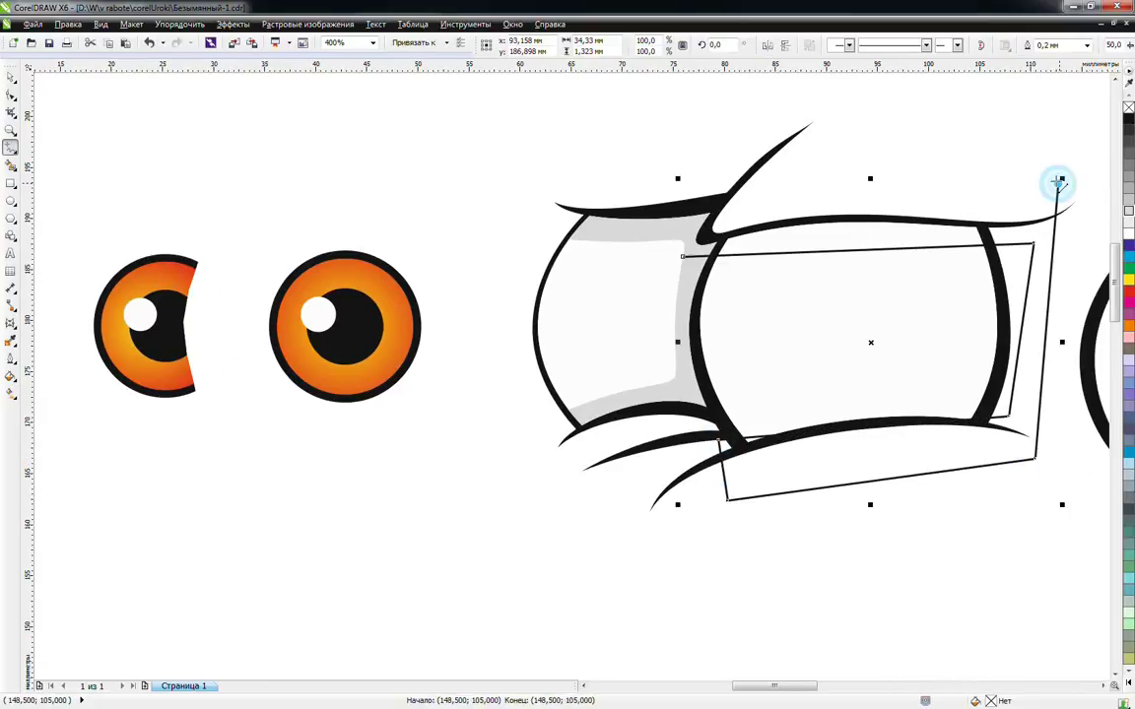
click(699, 221)
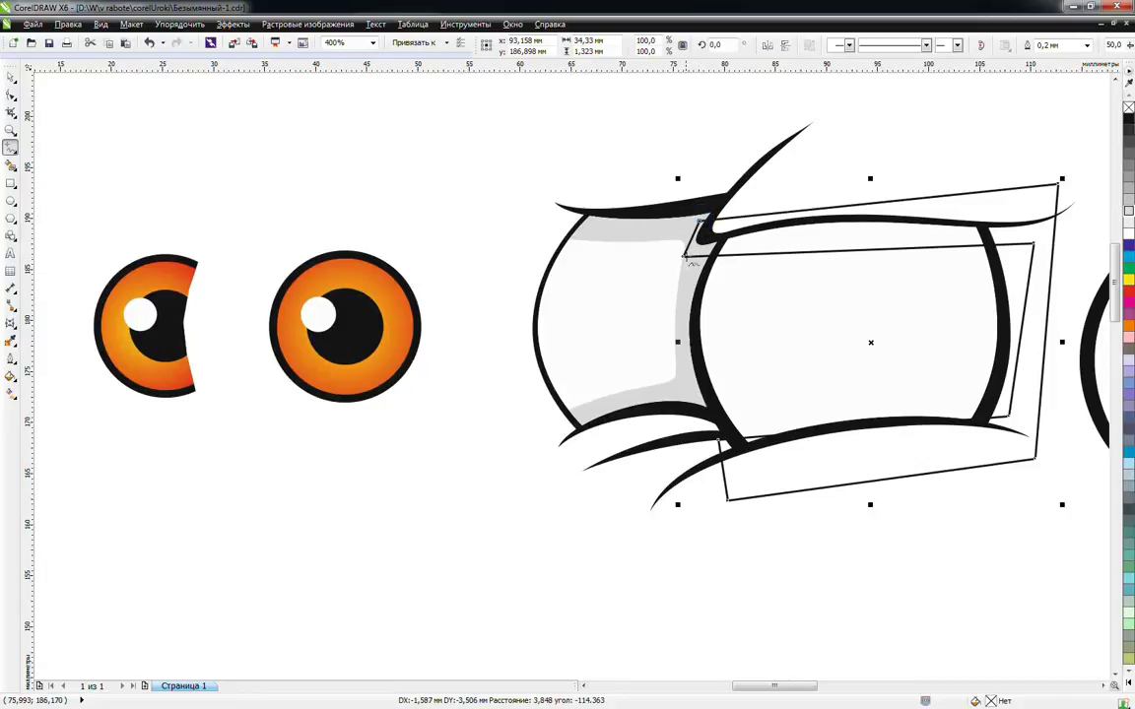
Convert the right eye contour's segments to curves and bend its inner upper and lower edges along the eyelids
click(11, 94)
drag(550, 158, 1113, 544)
click(662, 45)
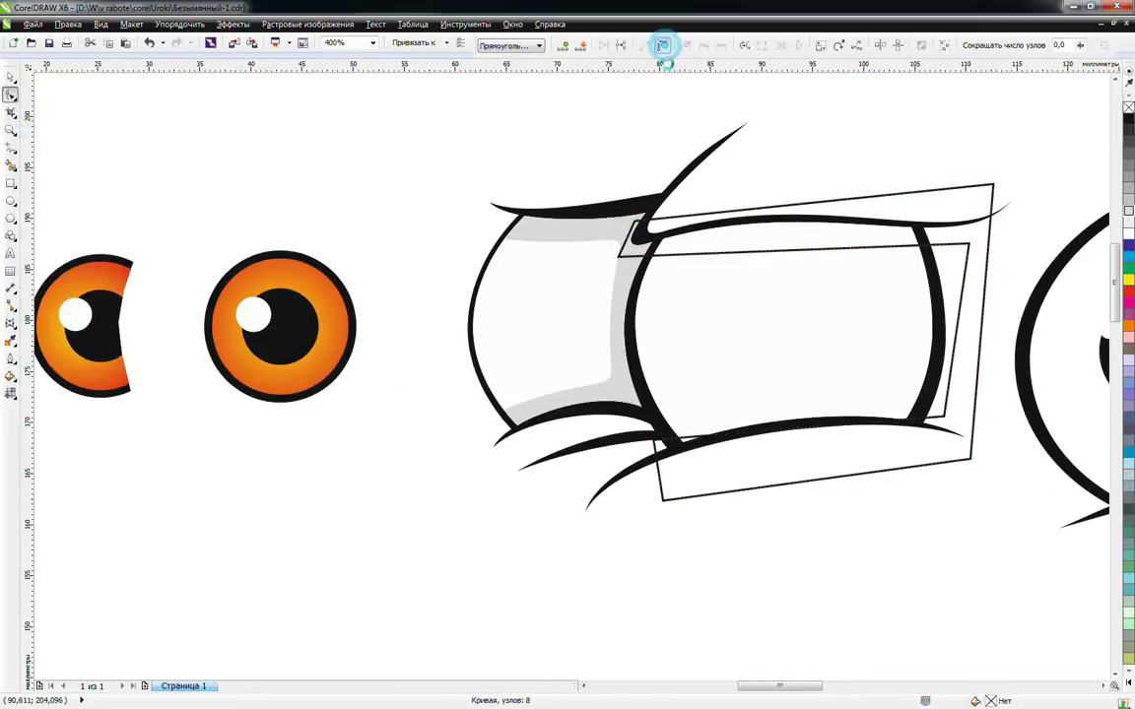
click(754, 246)
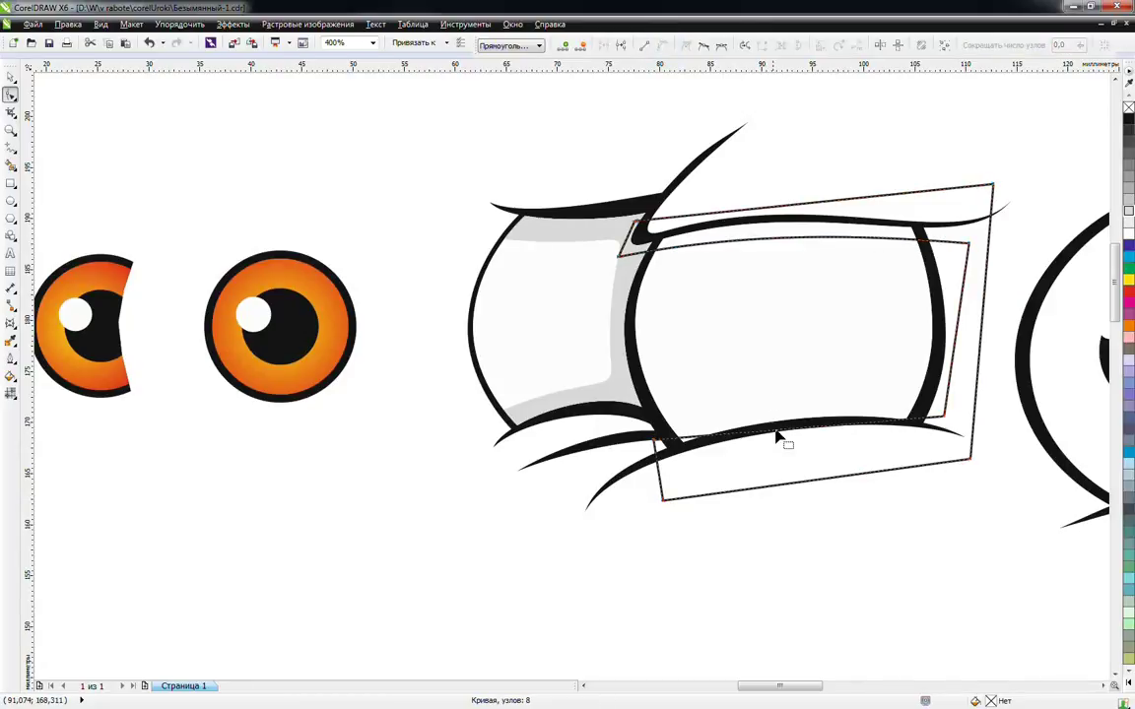
drag(780, 437, 788, 412)
Intersect the contour with the right eye white, fill the resulting shadow with 20% black, and delete the contour
key(space)
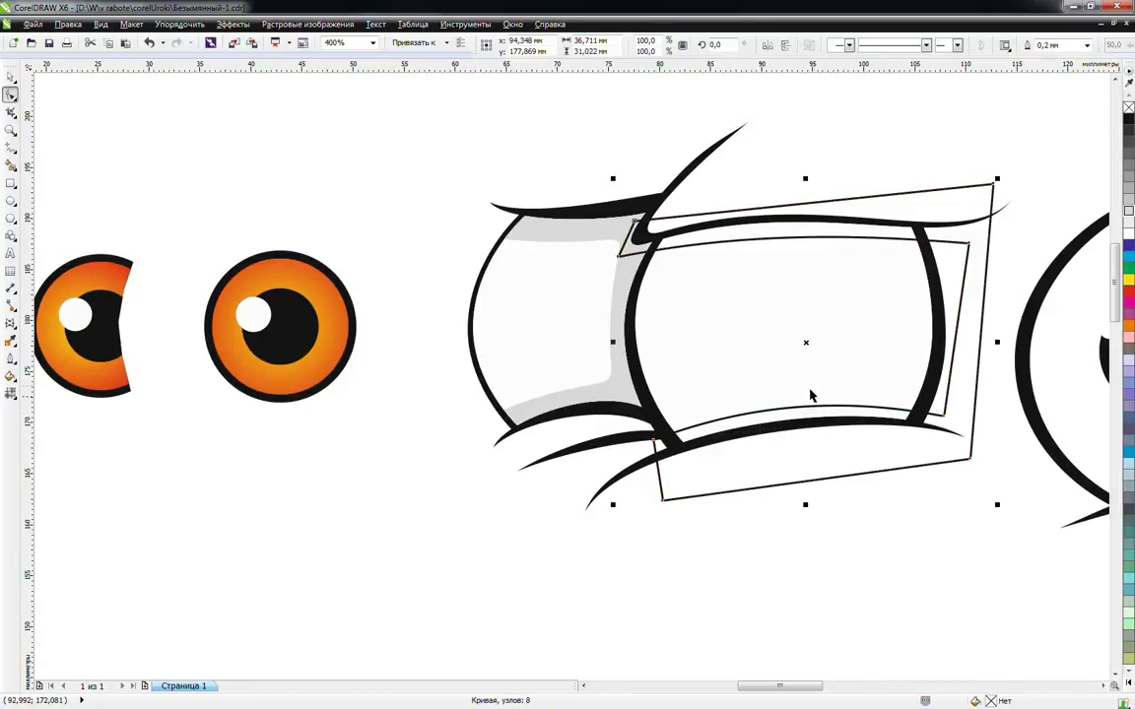
shift+click(852, 353)
click(929, 46)
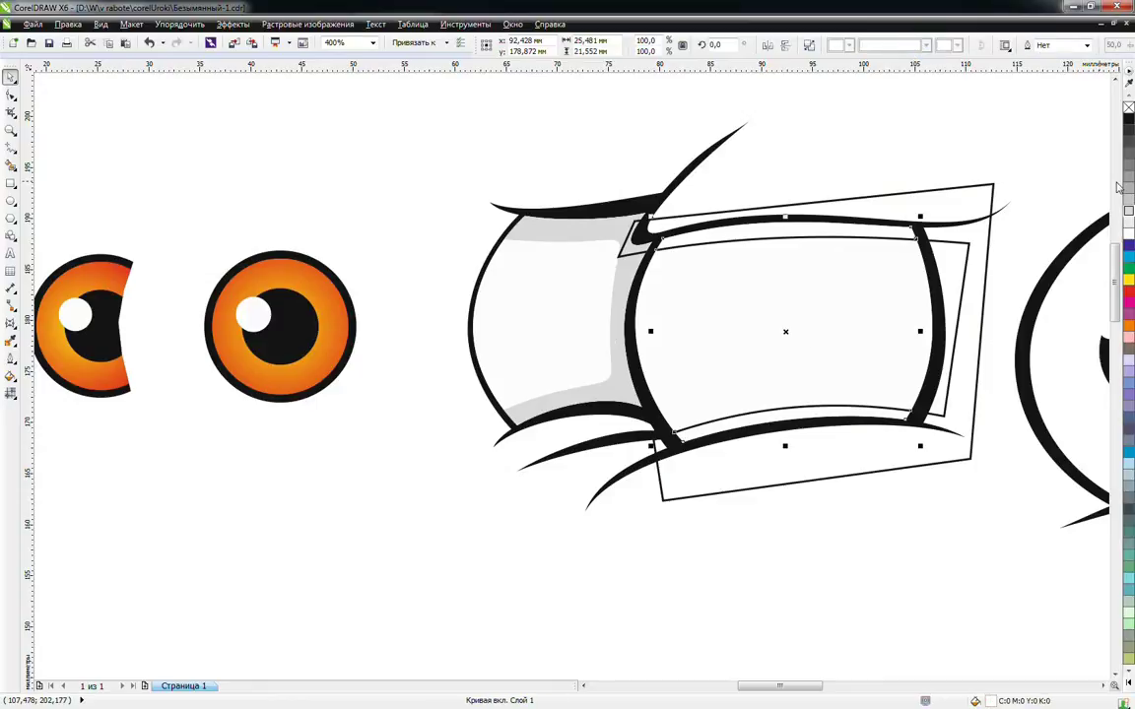
click(1129, 211)
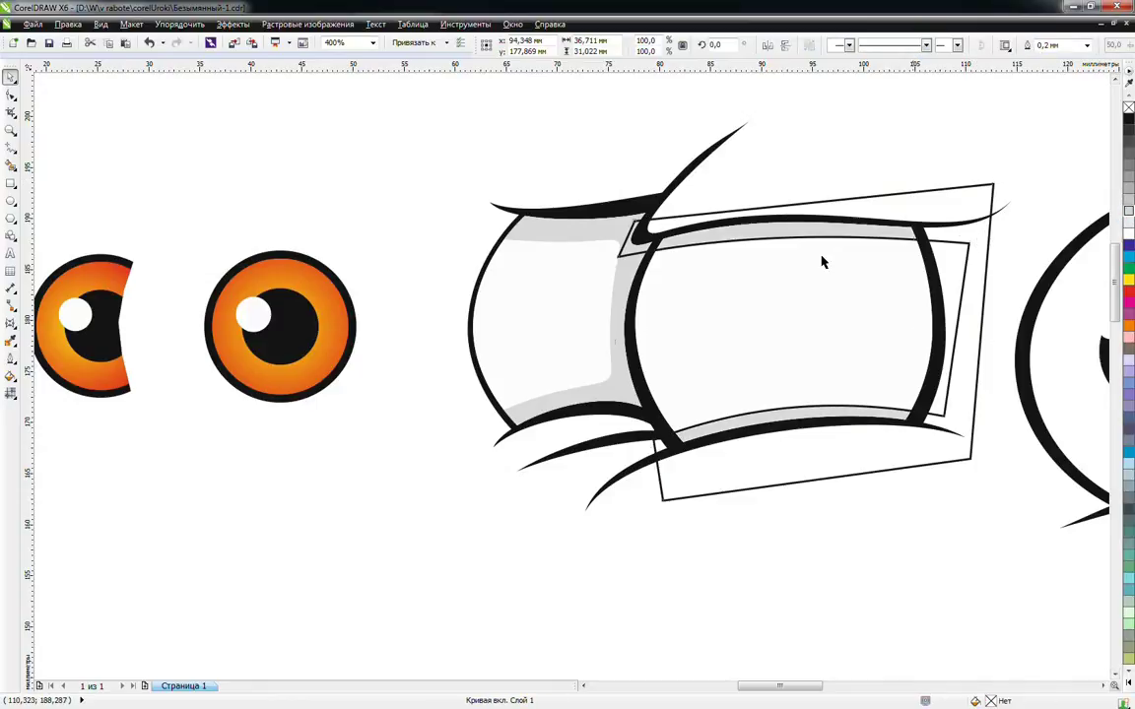
key(Escape)
Recolour the left eye's shadow with a darker grey fill
click(622, 268)
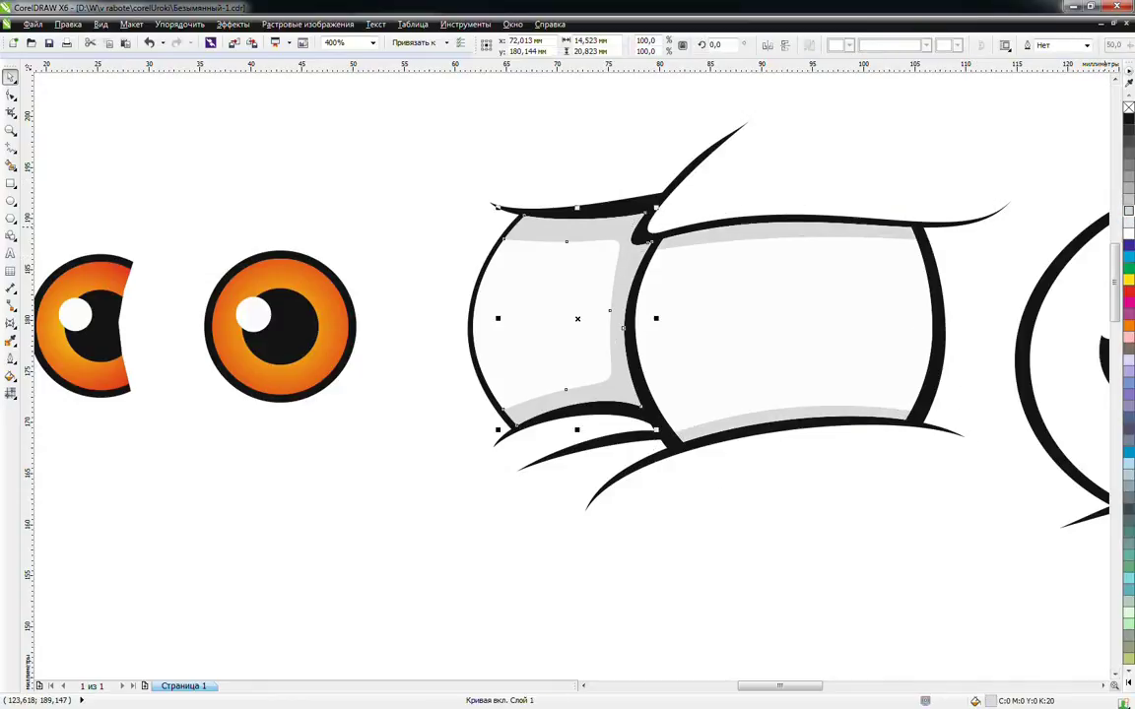
click(712, 458)
Move the full iris group 50 mm right into the right eye and bring it to the front of the page
click(275, 322)
key(Right)
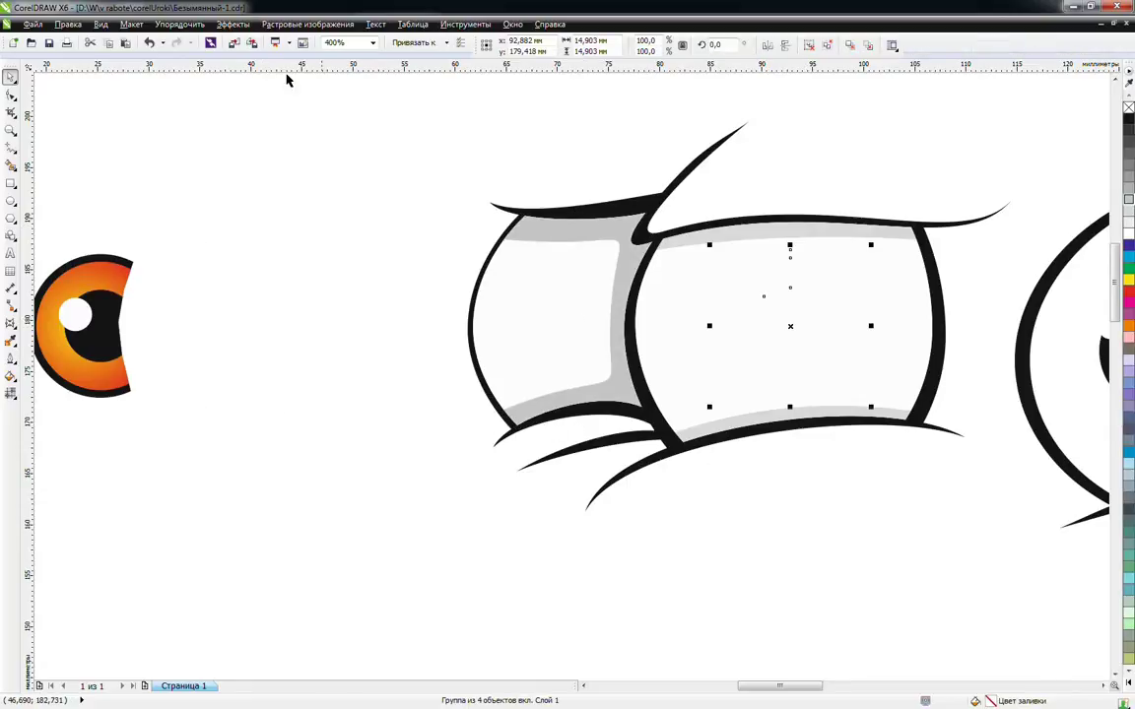
click(231, 25)
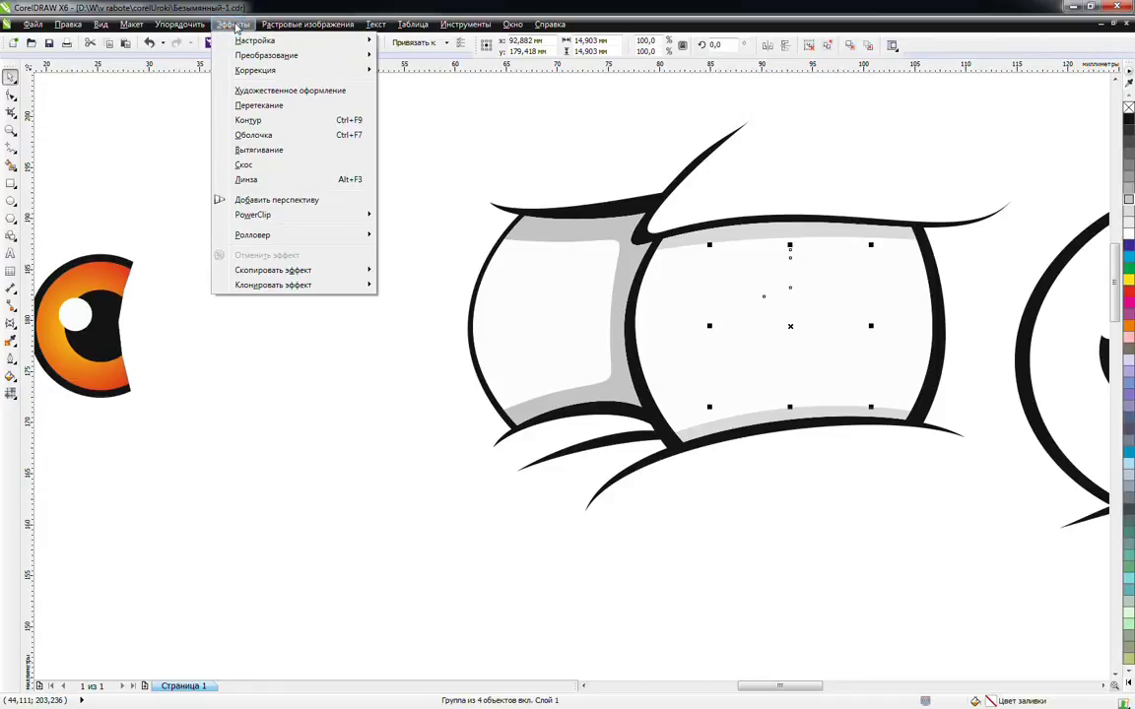
mouse_move(181, 24)
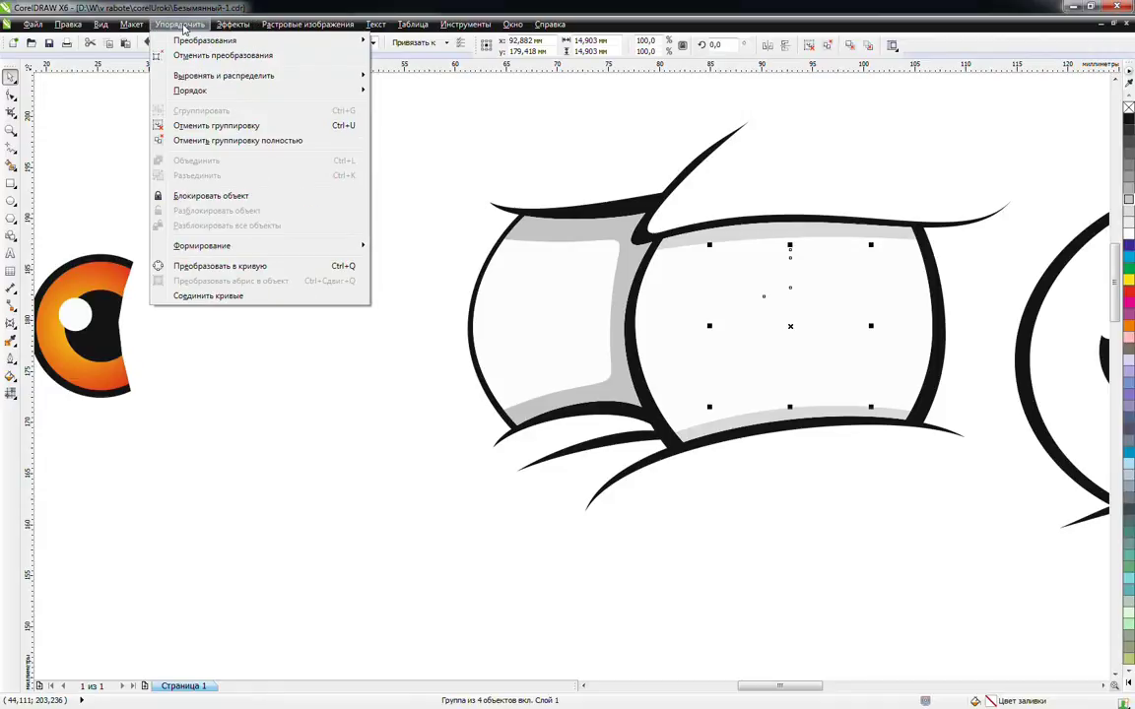
mouse_move(216, 90)
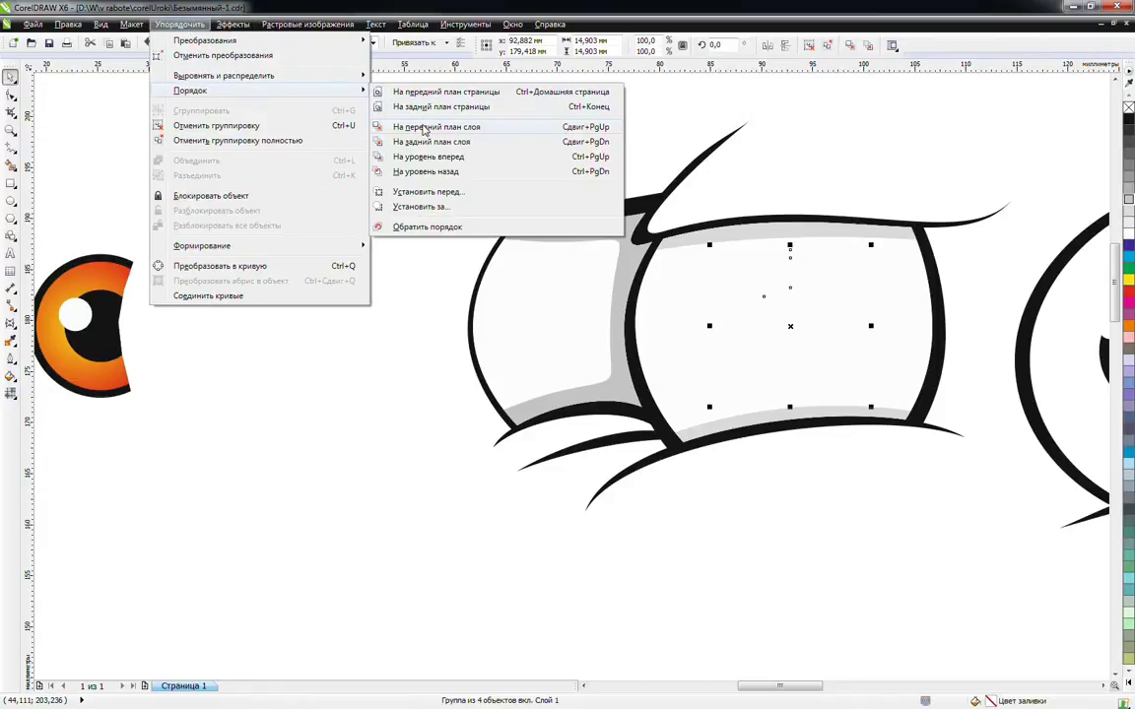
click(399, 90)
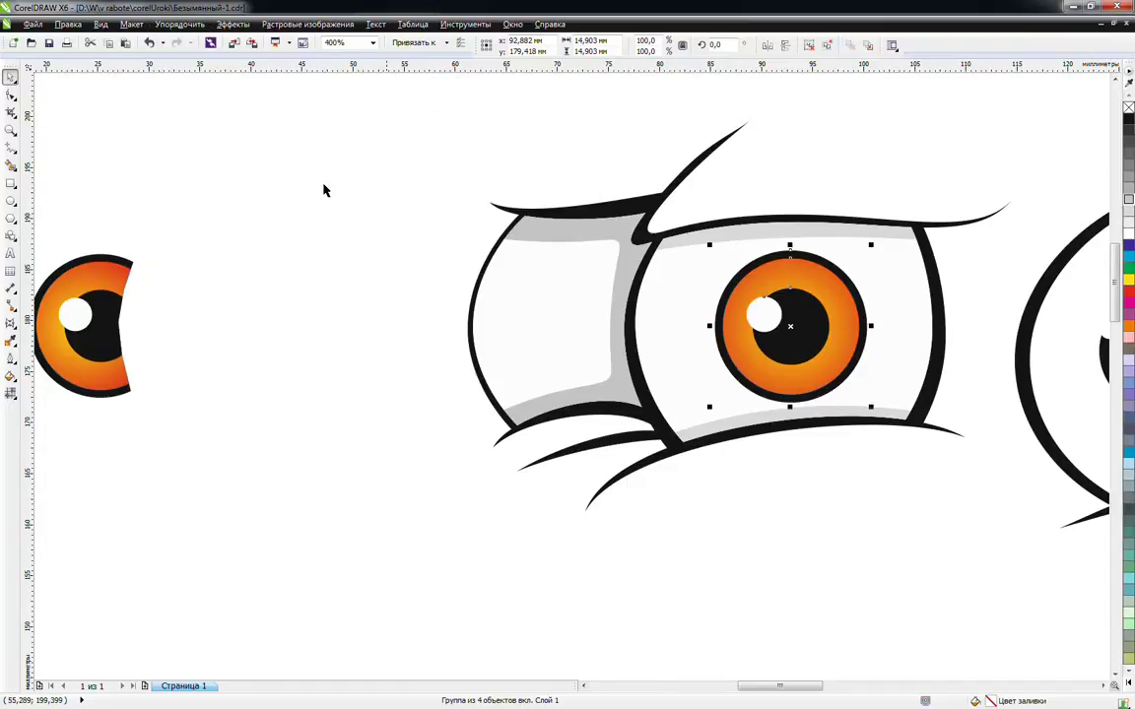
Move the cropped orange iris group 50 mm right into the left eye
click(119, 308)
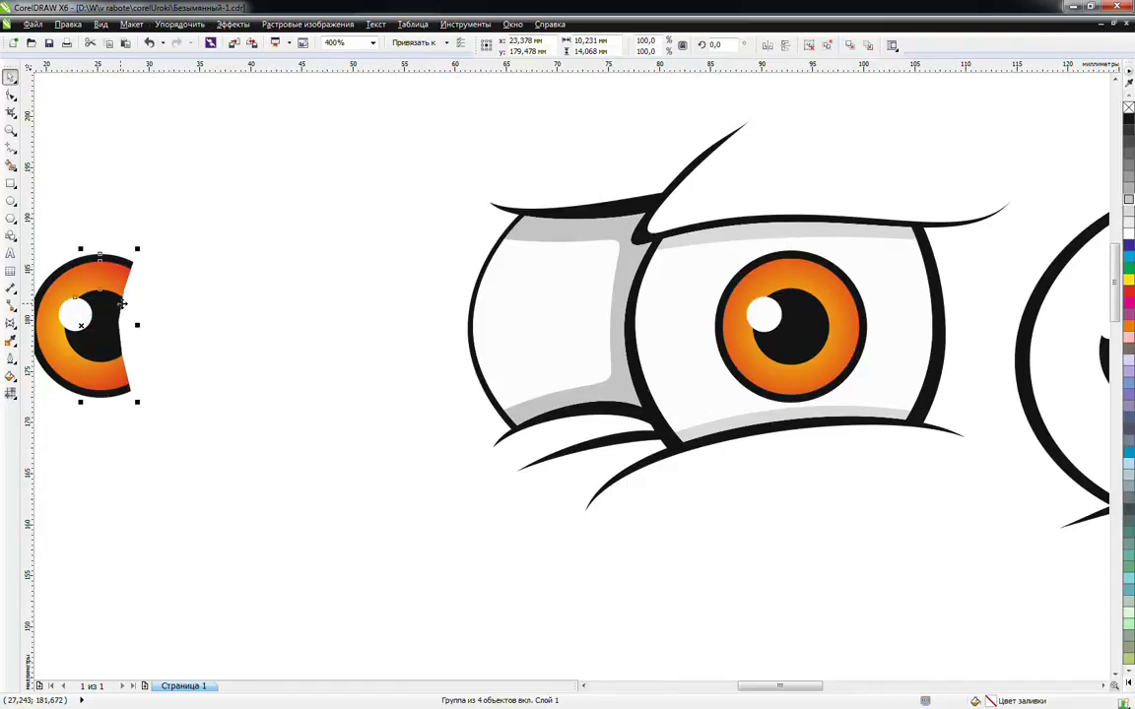
key(Right)
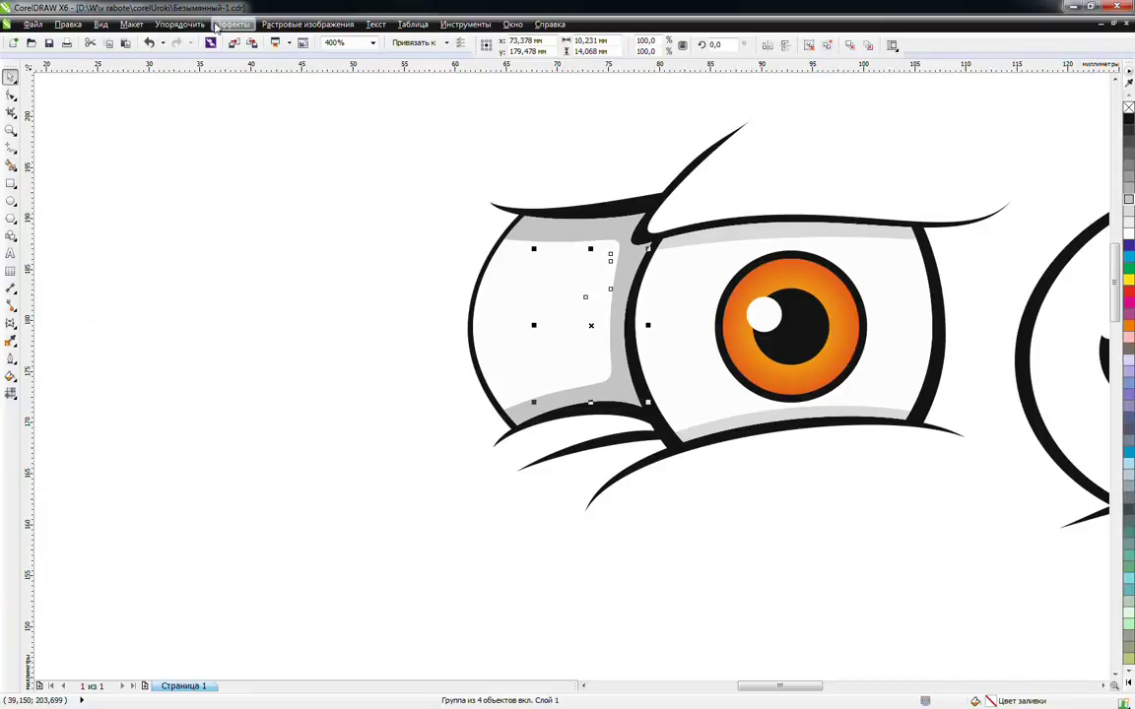
click(179, 23)
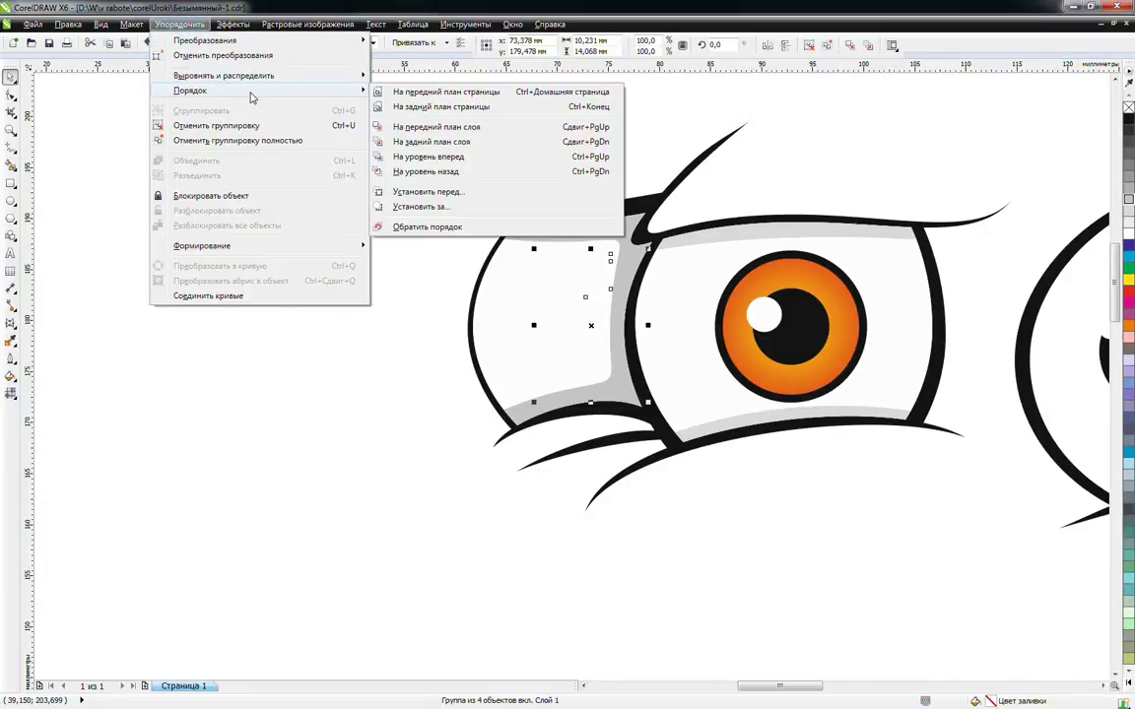
click(422, 310)
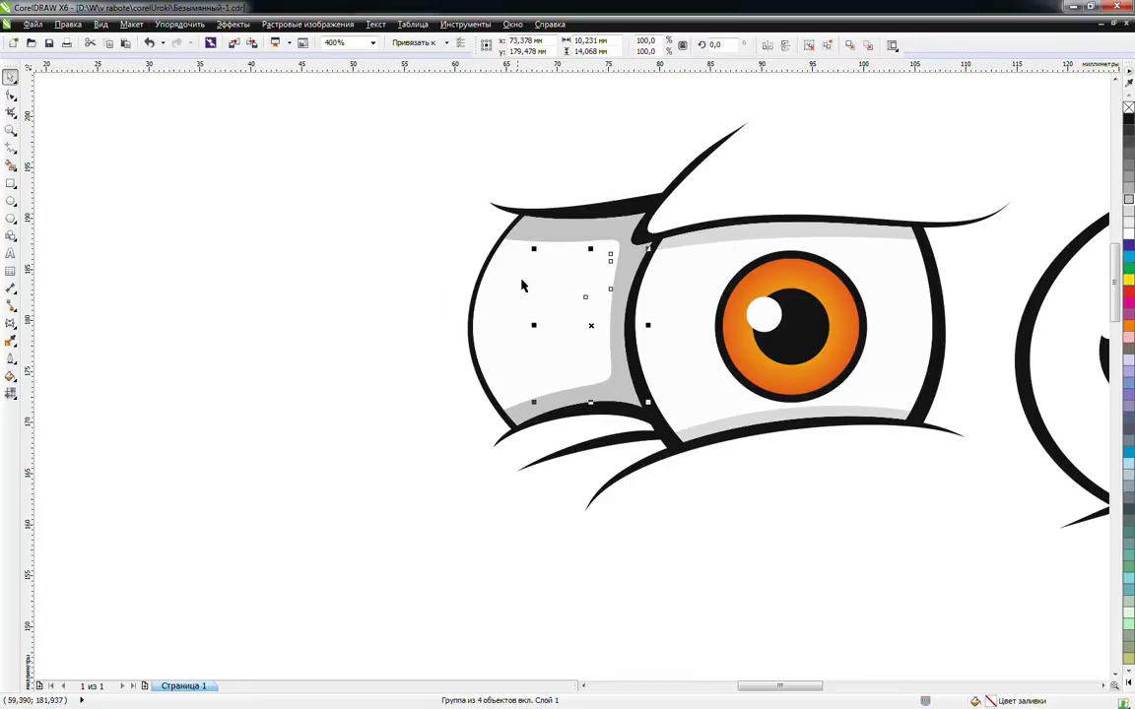
Send the left eye's white and its grey shadow to the back of the page, behind the cropped iris
click(524, 273)
shift+click(550, 230)
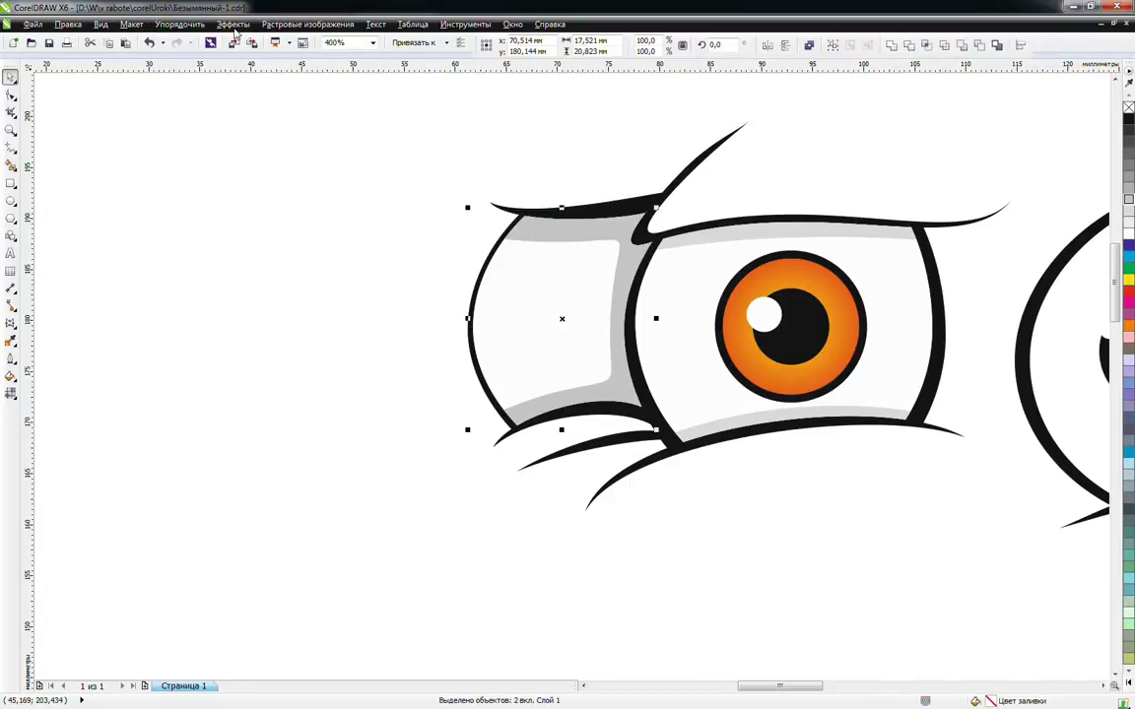
click(179, 23)
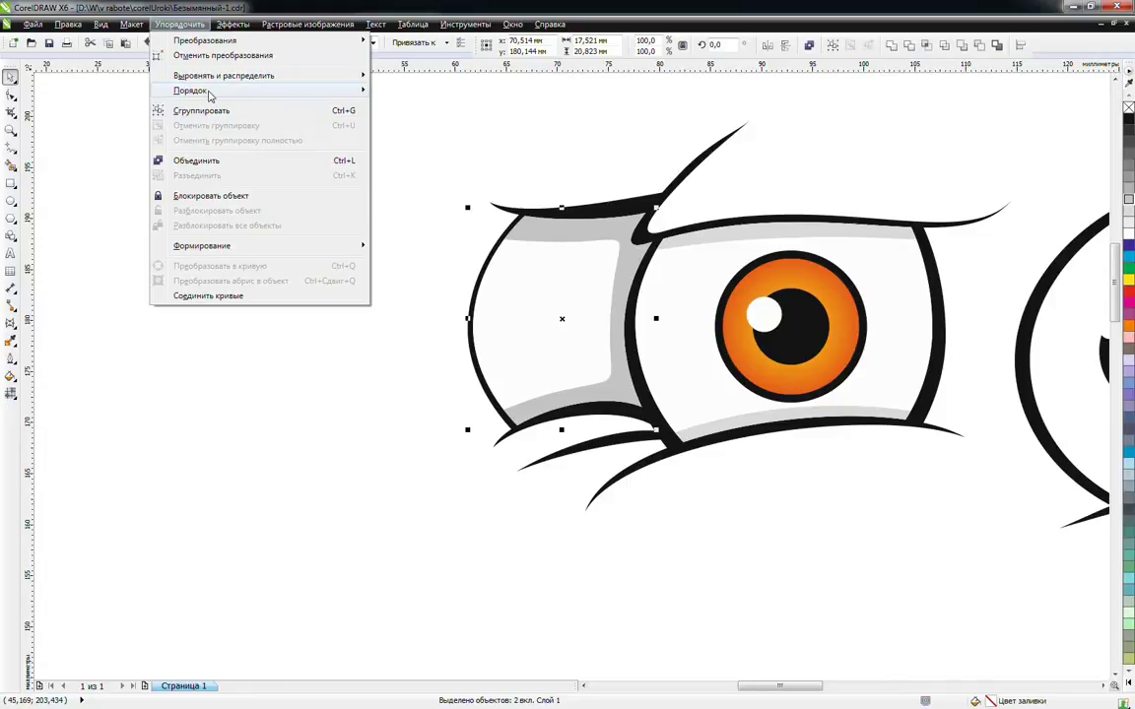
mouse_move(192, 88)
click(456, 111)
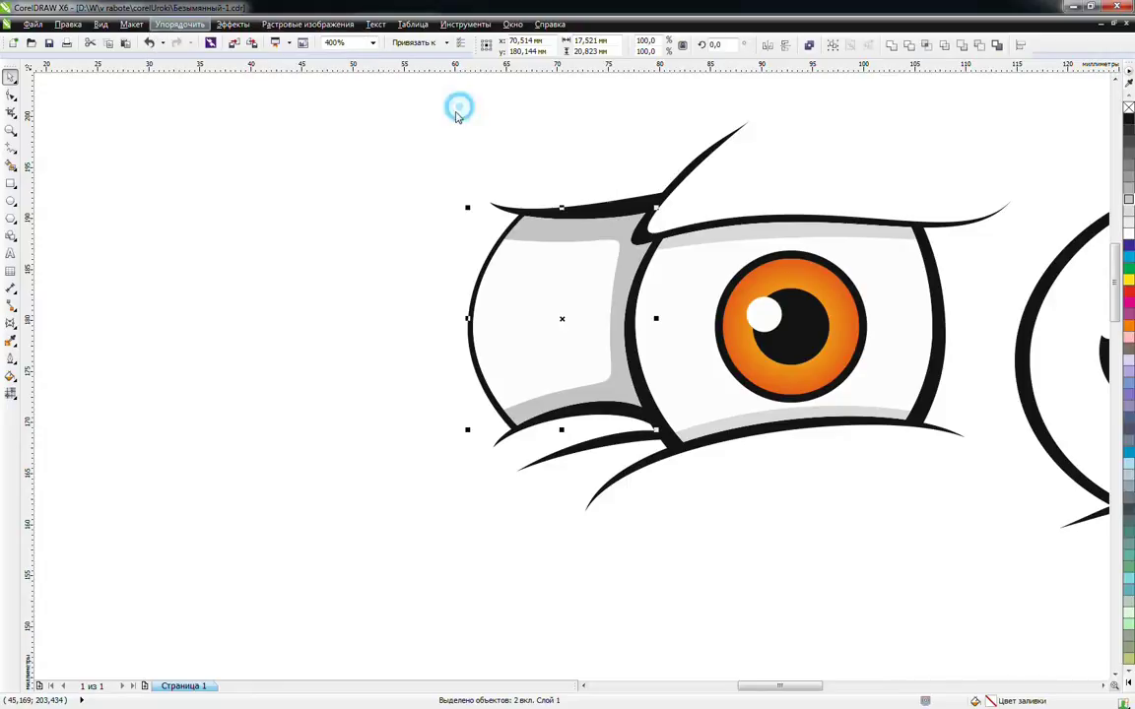
click(394, 254)
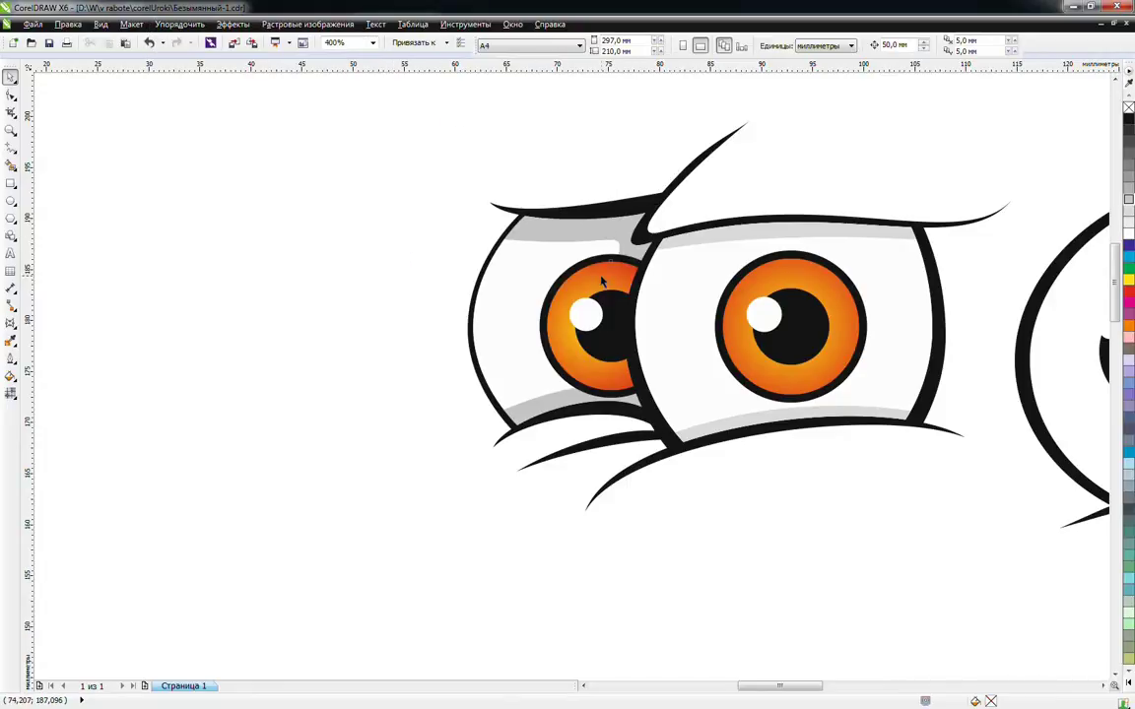
Intersect the left eye's grey shadow with the orange iris to make a shaded iris piece
click(603, 282)
click(385, 195)
click(604, 283)
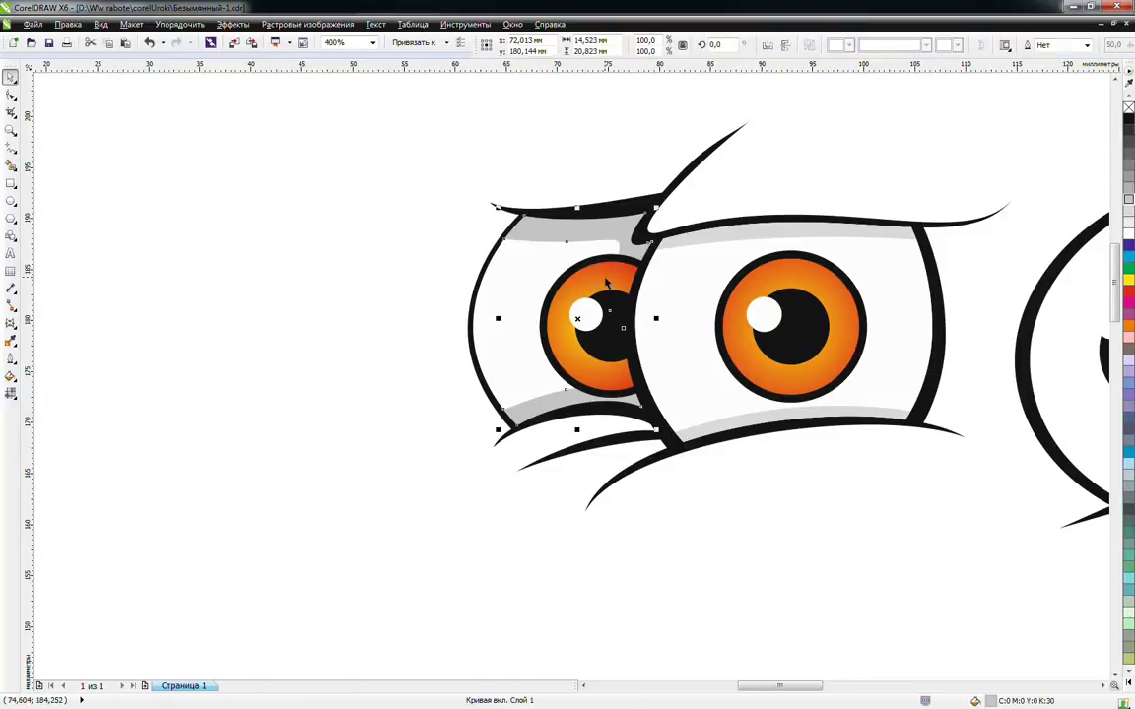
shift+click(605, 282)
click(926, 45)
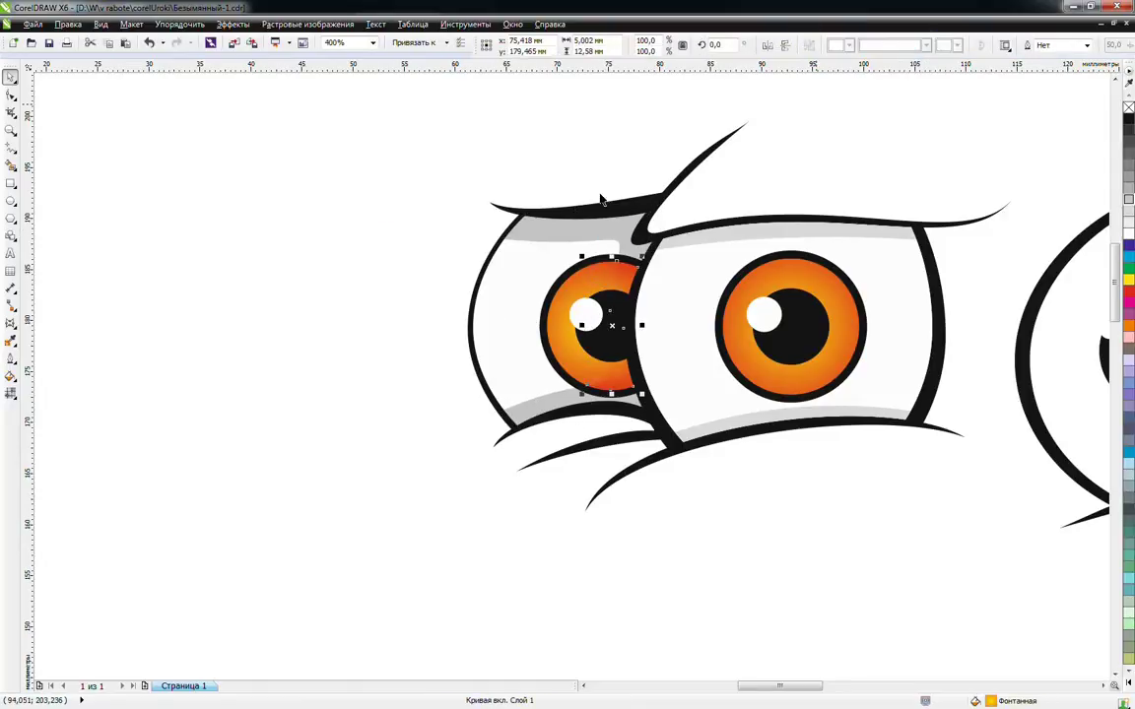
Fill the shaded iris piece with uniform dark red, C8 M100 Y90 K38
click(10, 390)
click(48, 378)
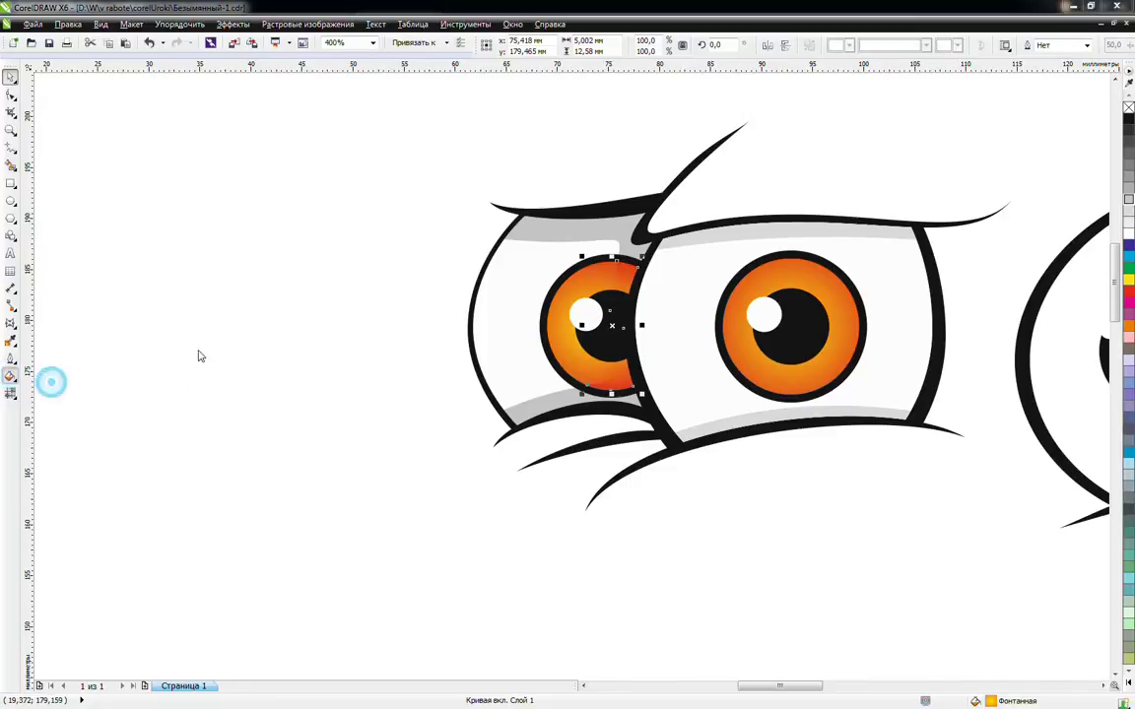
click(886, 285)
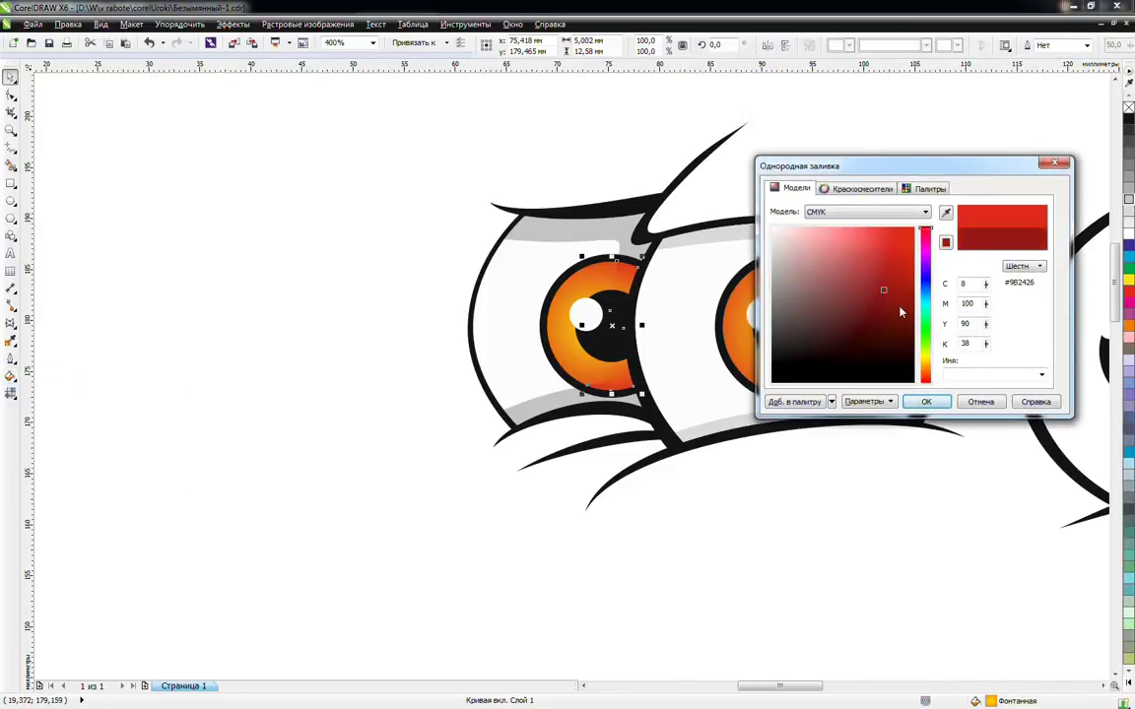
click(925, 402)
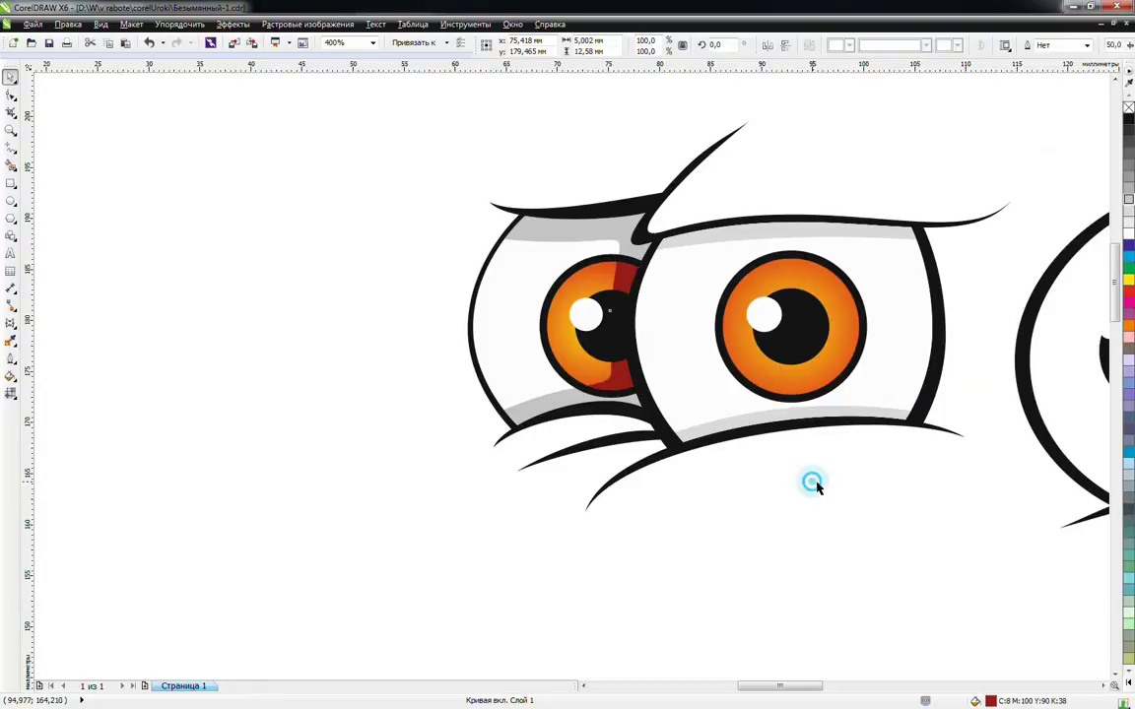
click(806, 475)
Move both black pupils of the second pair of eyes 50 mm up, off the eye outline
scroll(819, 462, down, 2)
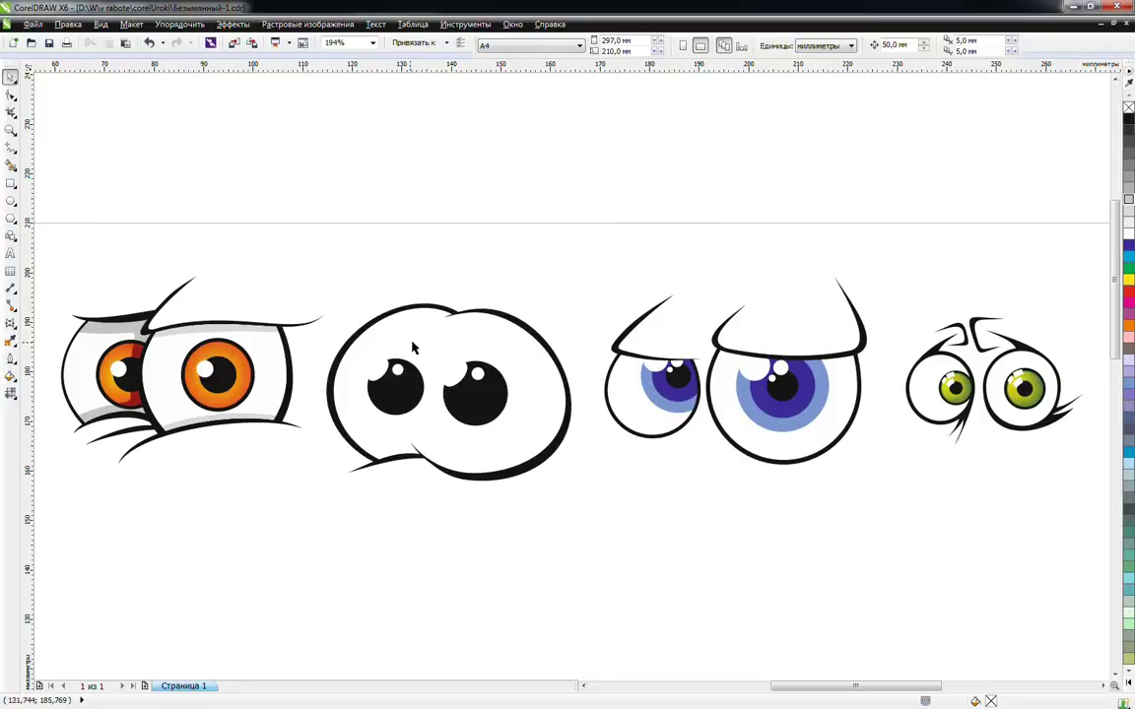
click(410, 369)
key(Up)
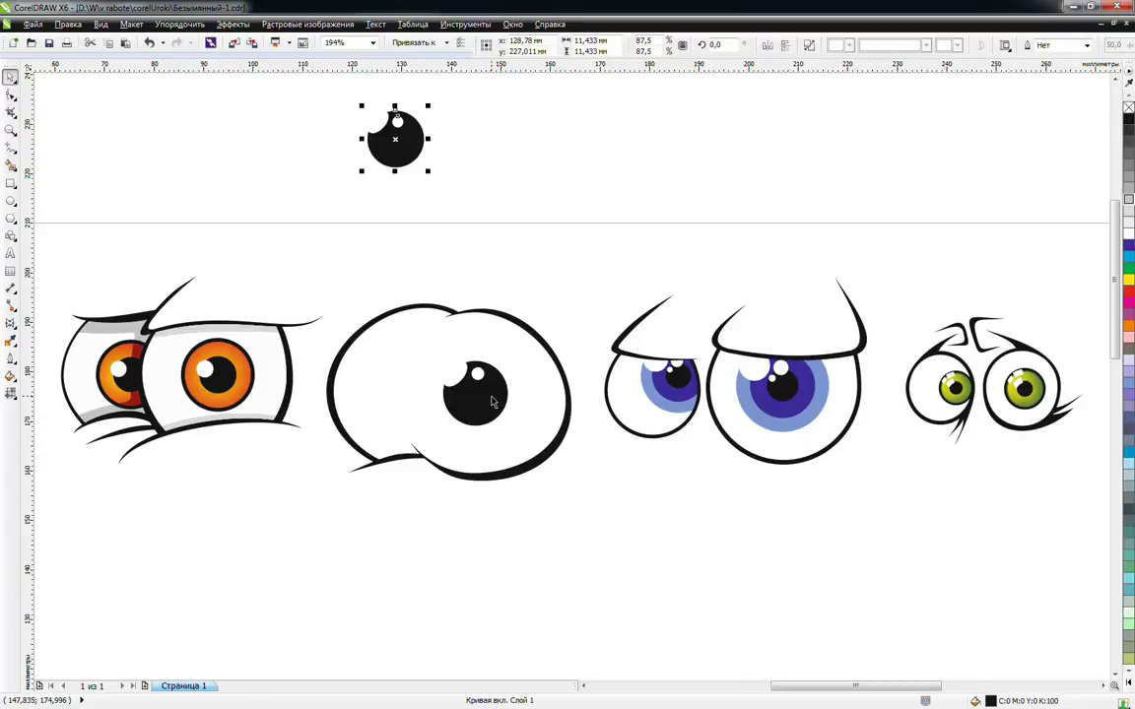
click(487, 401)
key(Up)
Smart-fill the interior of the second pair of eyes, colour it 10% black and remove its outline
click(11, 165)
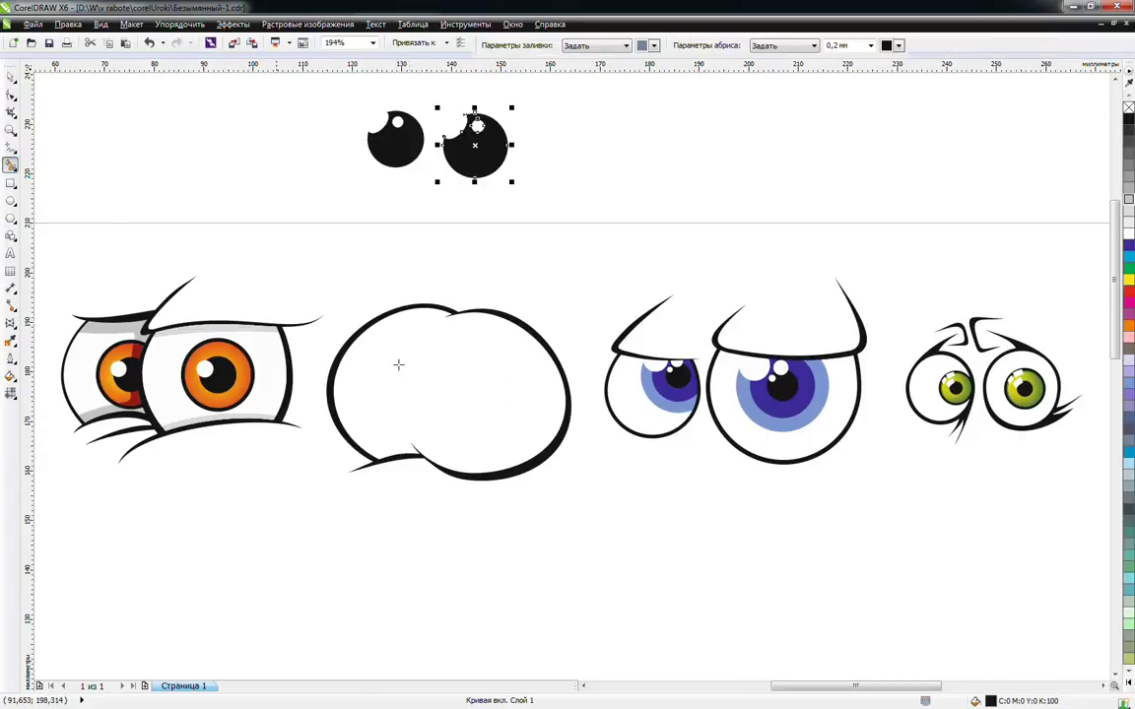
click(407, 374)
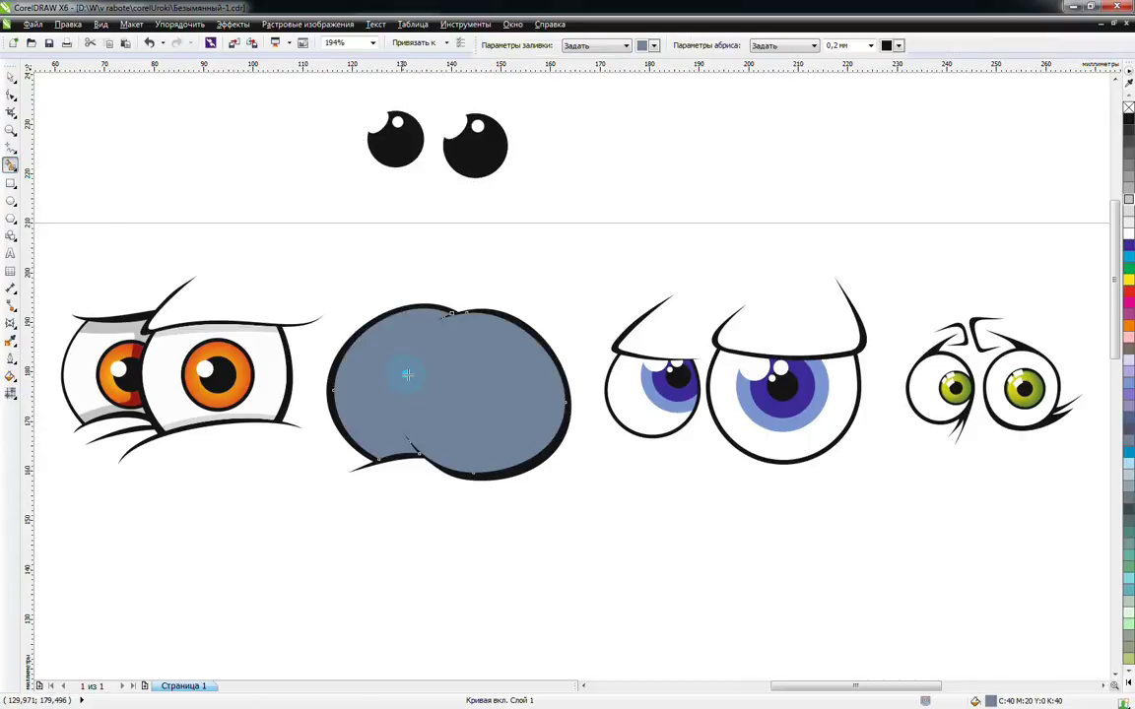
click(1127, 221)
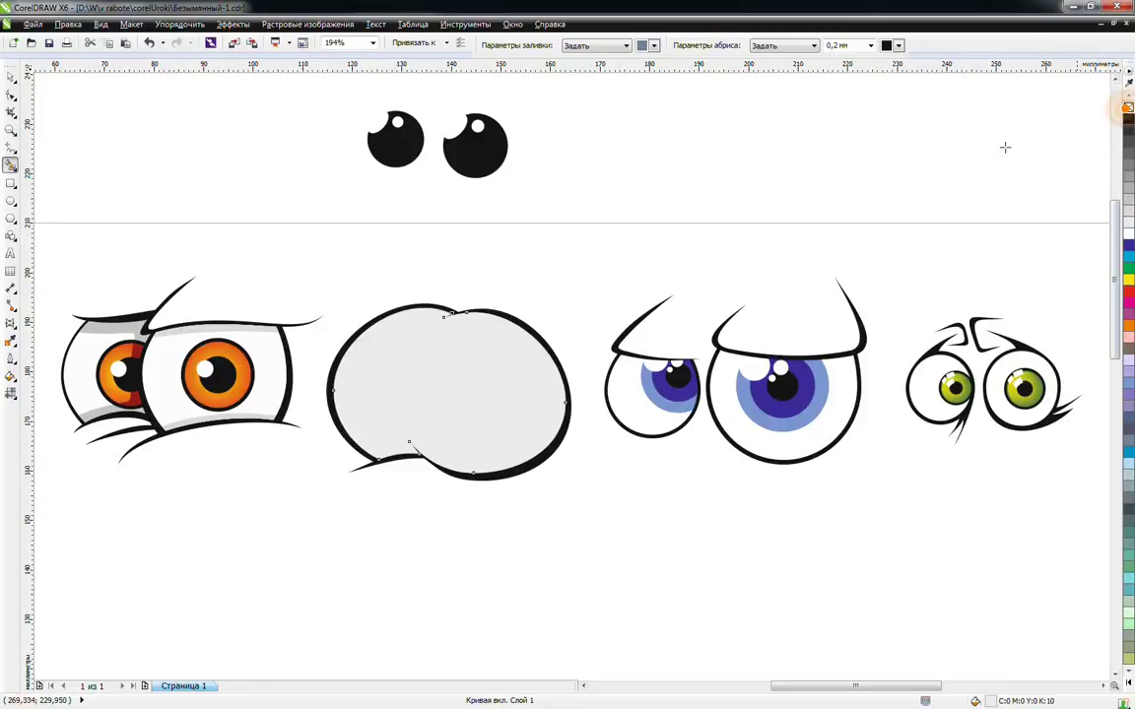
Draw two straight lines from the upper crease past the eye outline, about 22 mm wide leftward and 26 mm wide rightward
click(11, 131)
drag(269, 253, 661, 539)
click(11, 146)
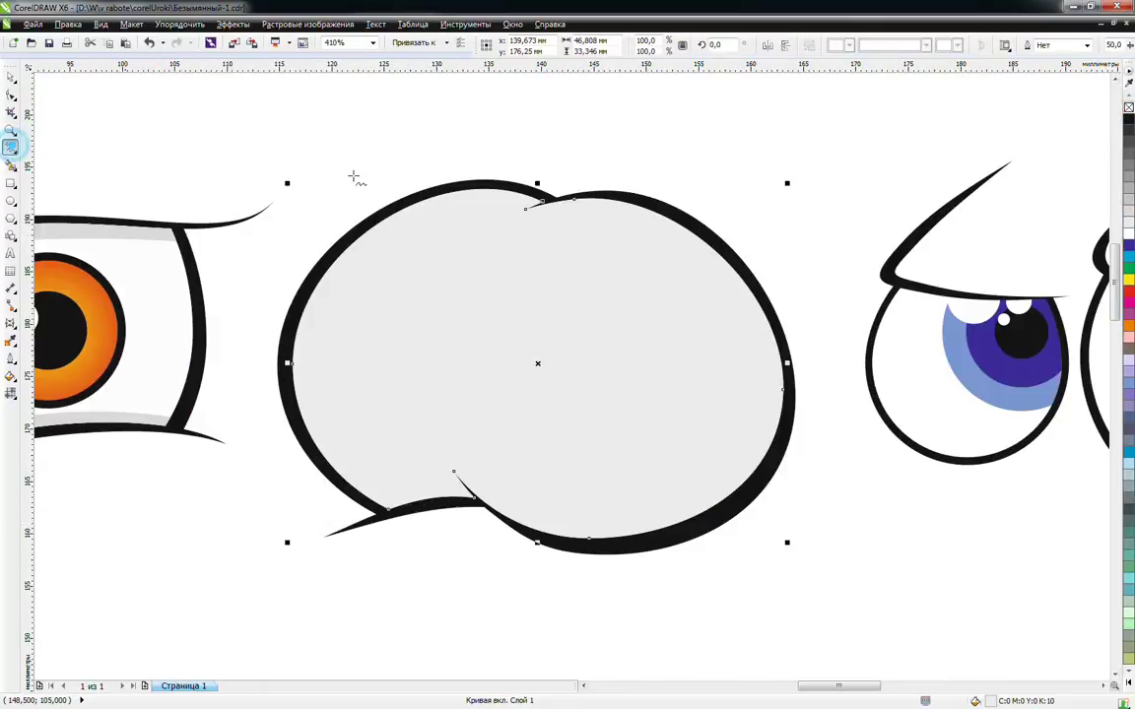
click(528, 206)
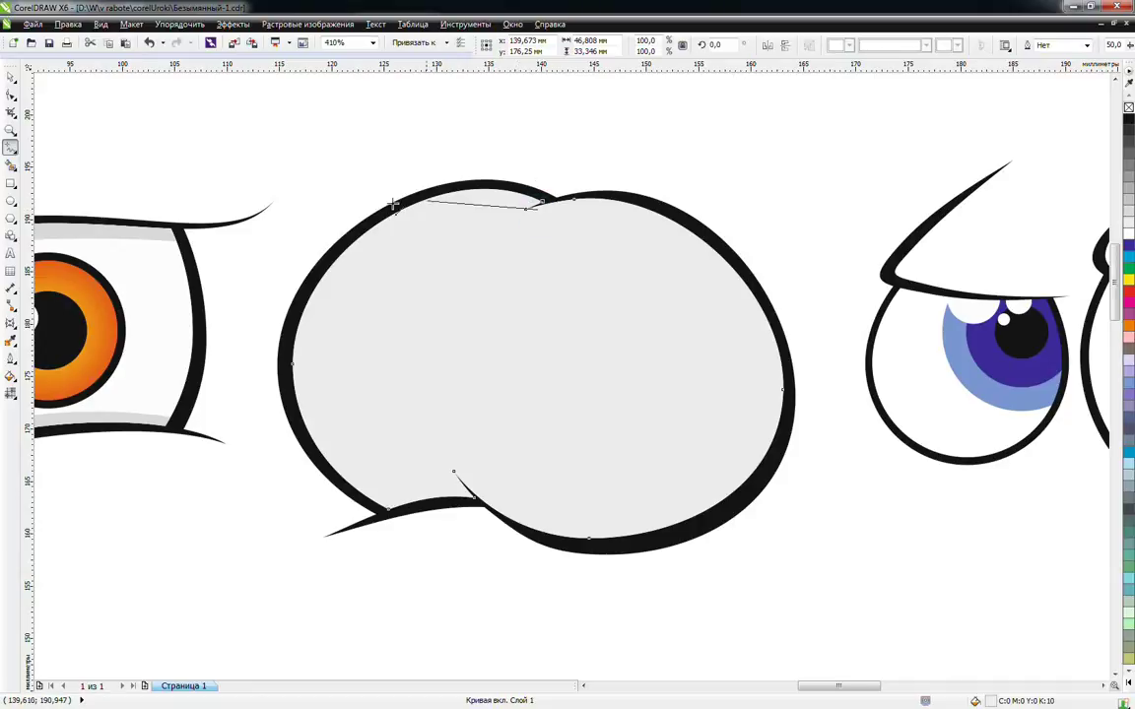
click(306, 236)
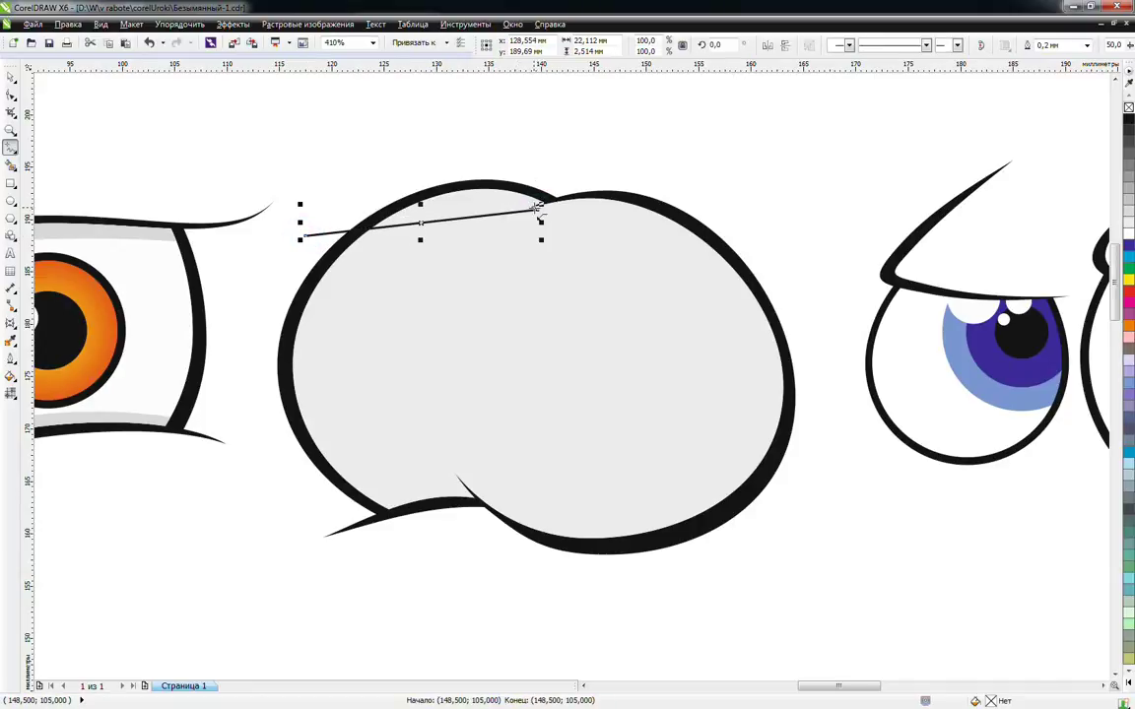
click(531, 208)
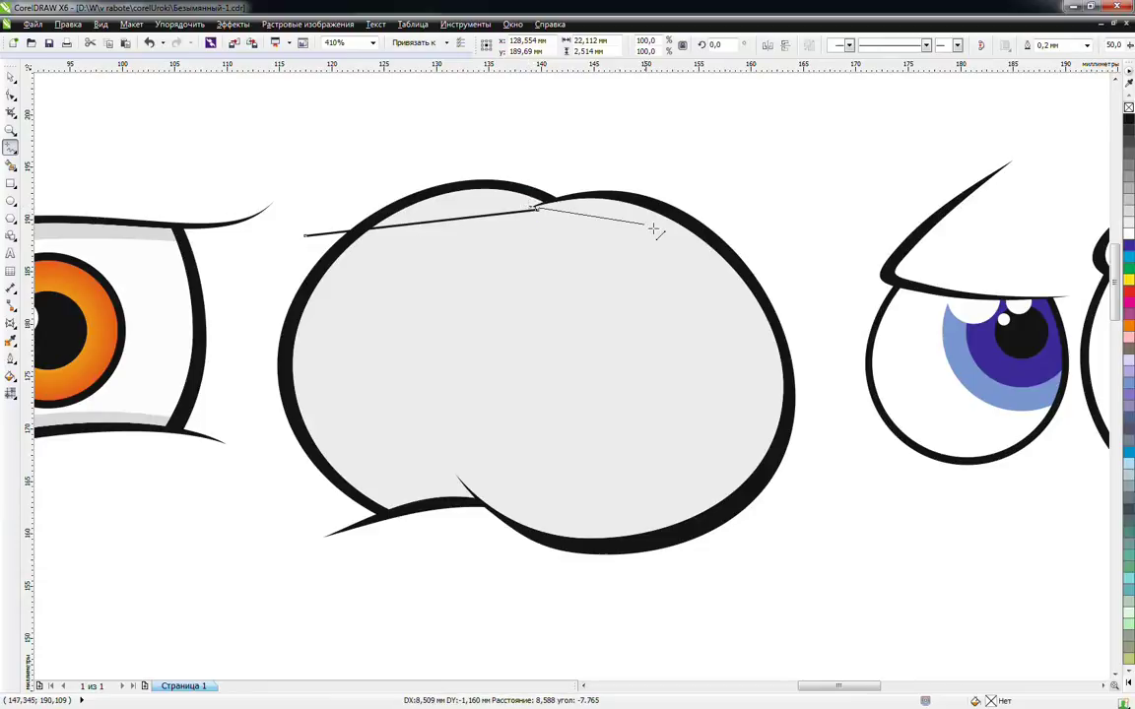
click(800, 280)
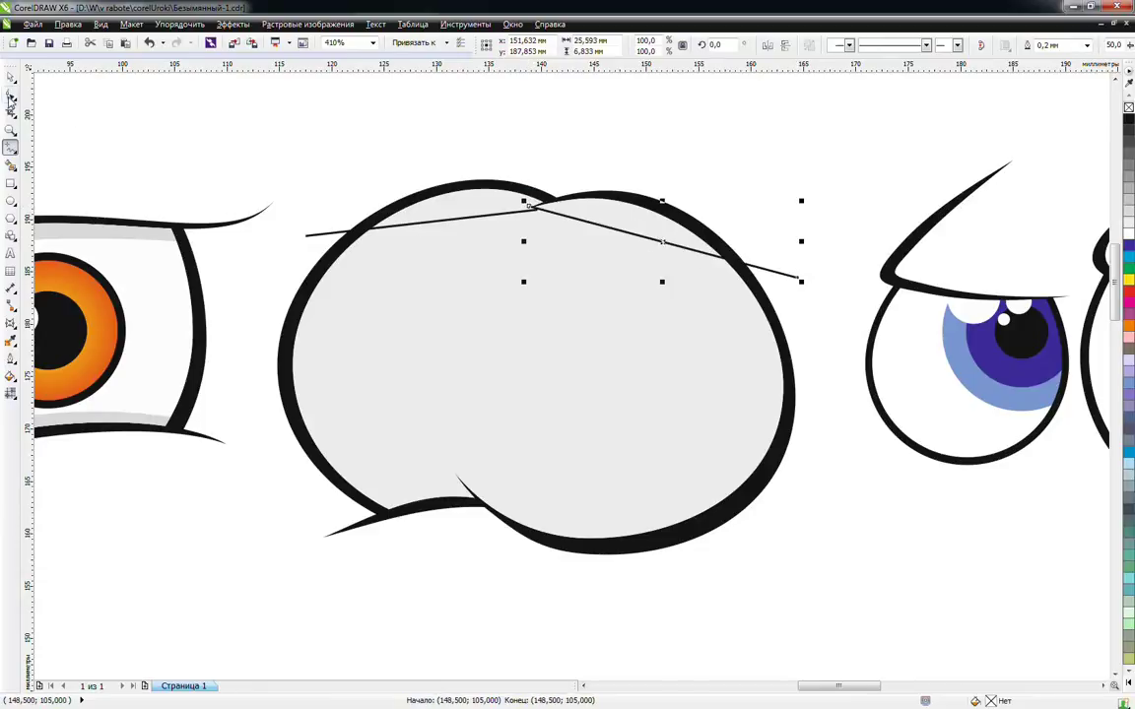
Convert both lines to curves and bend them upward to follow the upper eye outline
click(11, 95)
click(631, 238)
drag(626, 240, 634, 223)
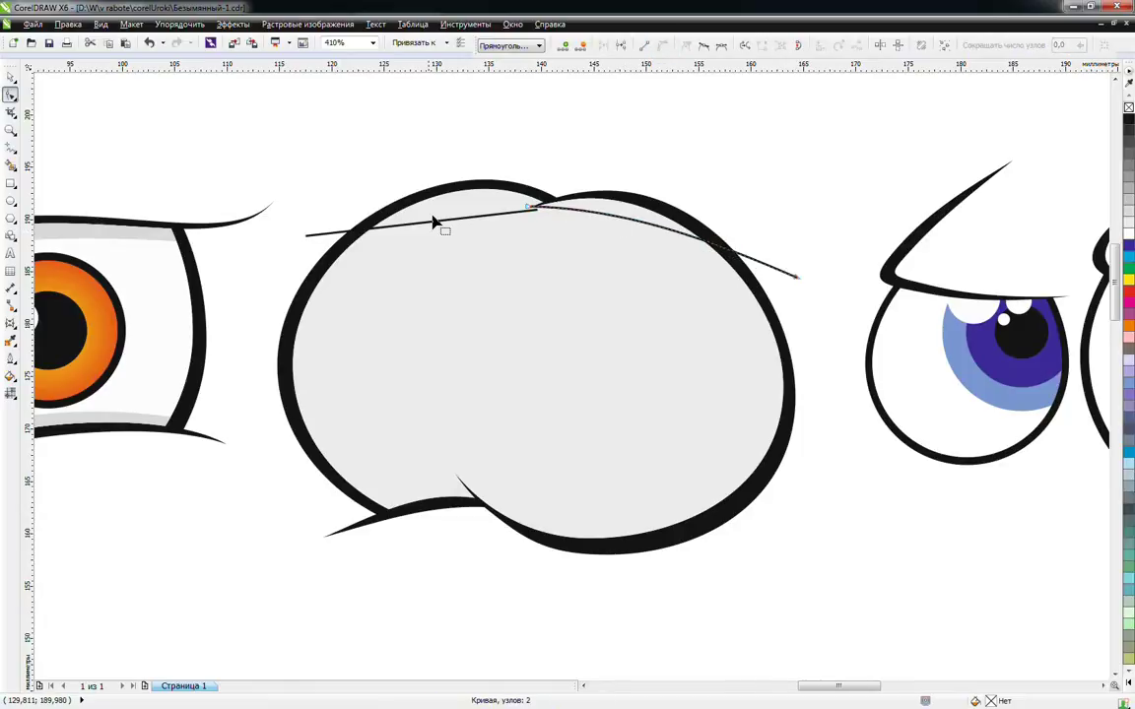
drag(264, 175, 695, 320)
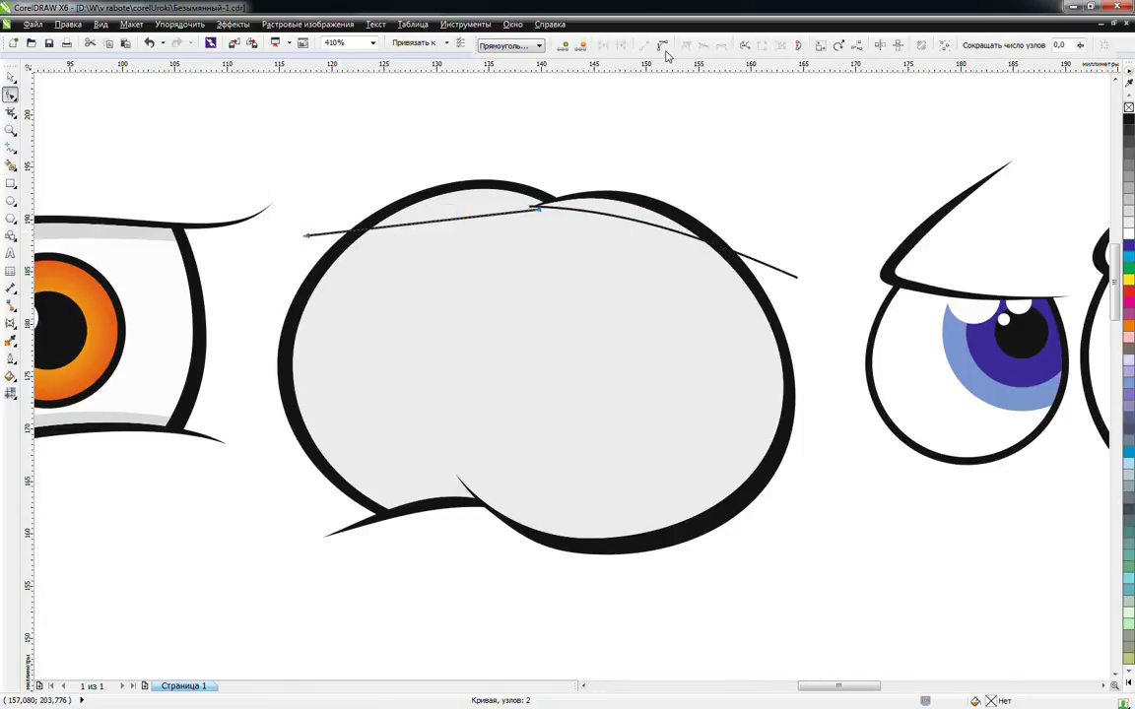
drag(496, 221, 499, 209)
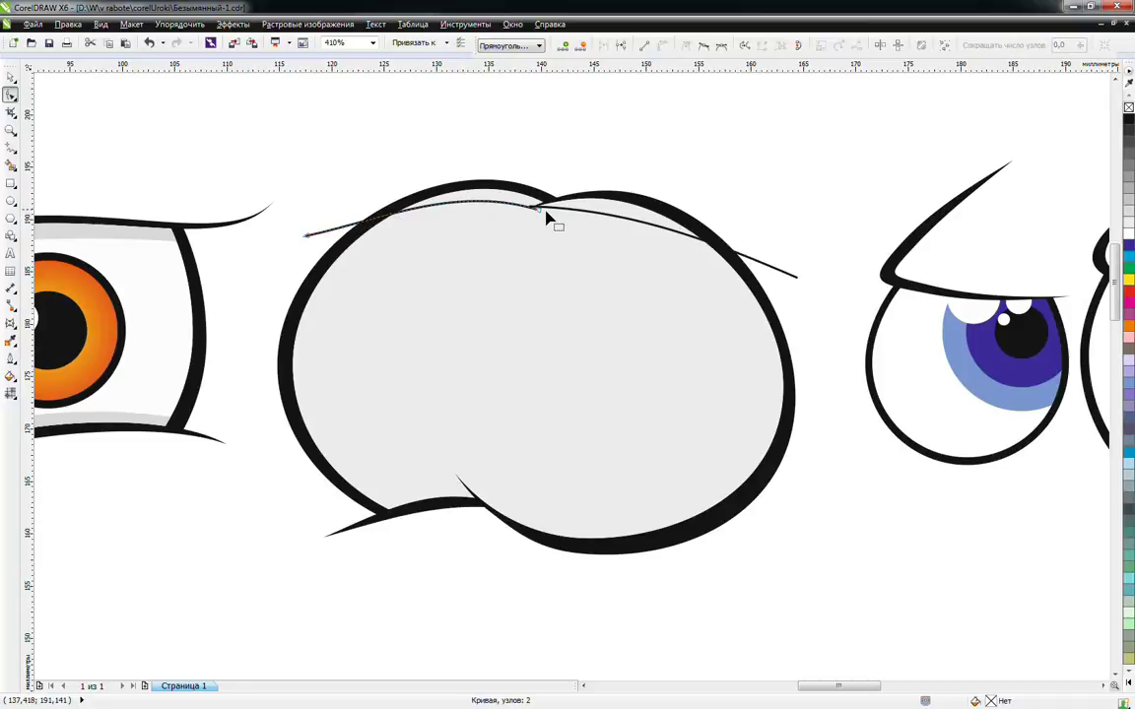
Smart-fill the area between the right curve and the upper eye outline, and delete that curve
click(11, 165)
click(621, 204)
key(space)
key(Escape)
click(753, 263)
key(Escape)
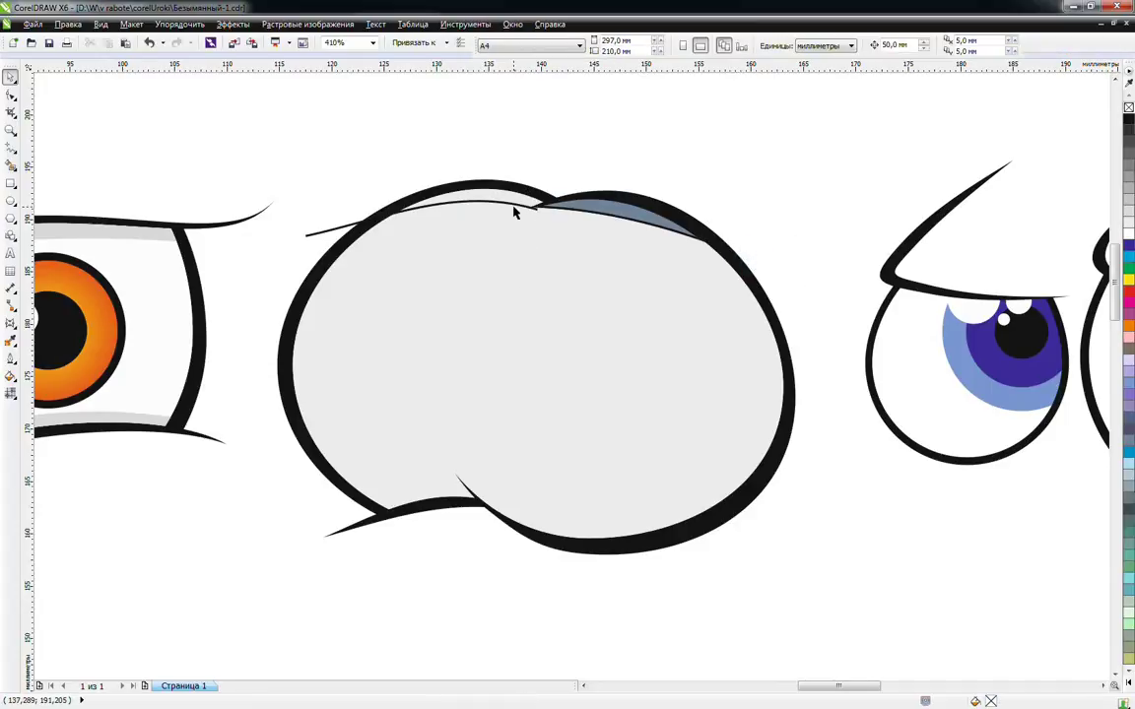
Smart-fill the area between the left curve and the upper eye outline, and delete that curve
click(512, 200)
key(space)
click(513, 200)
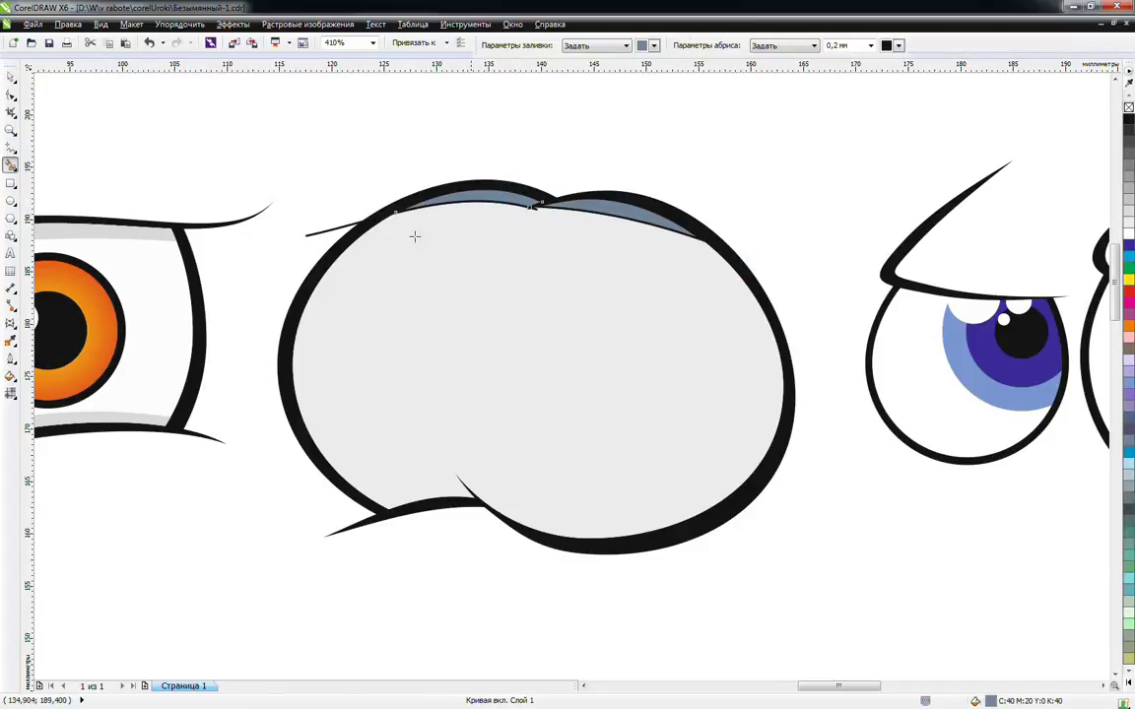
key(space)
click(347, 224)
key(Delete)
Fill both upper slivers with white and remove their outlines
click(458, 195)
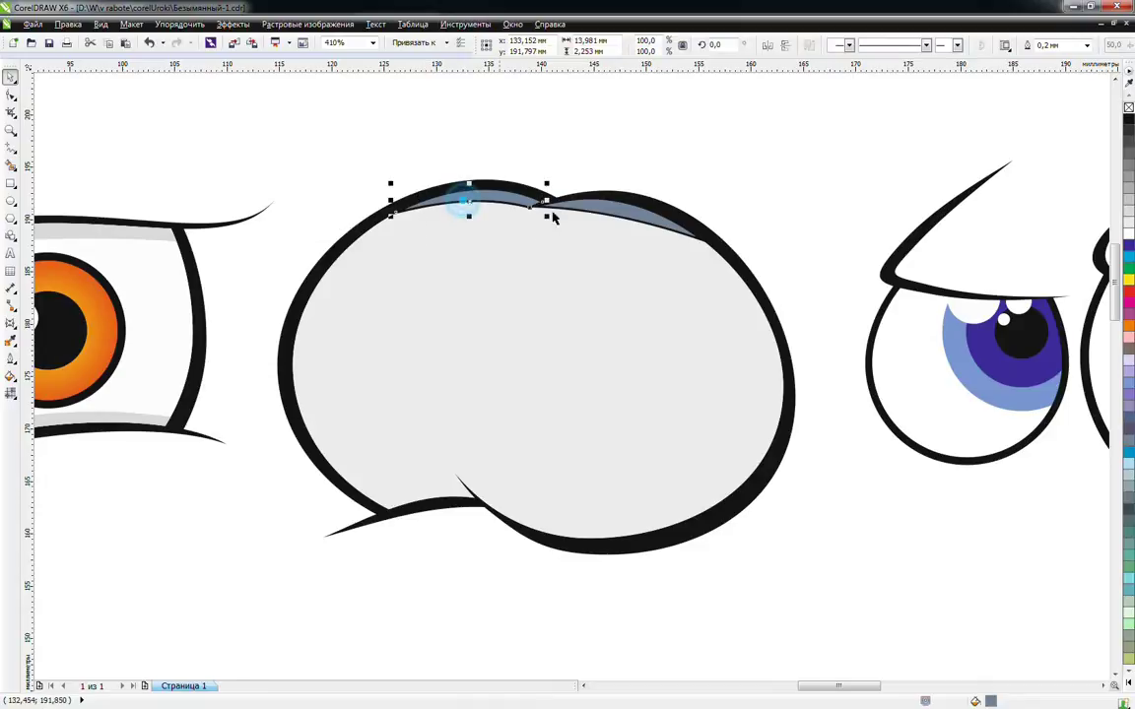
shift+click(588, 207)
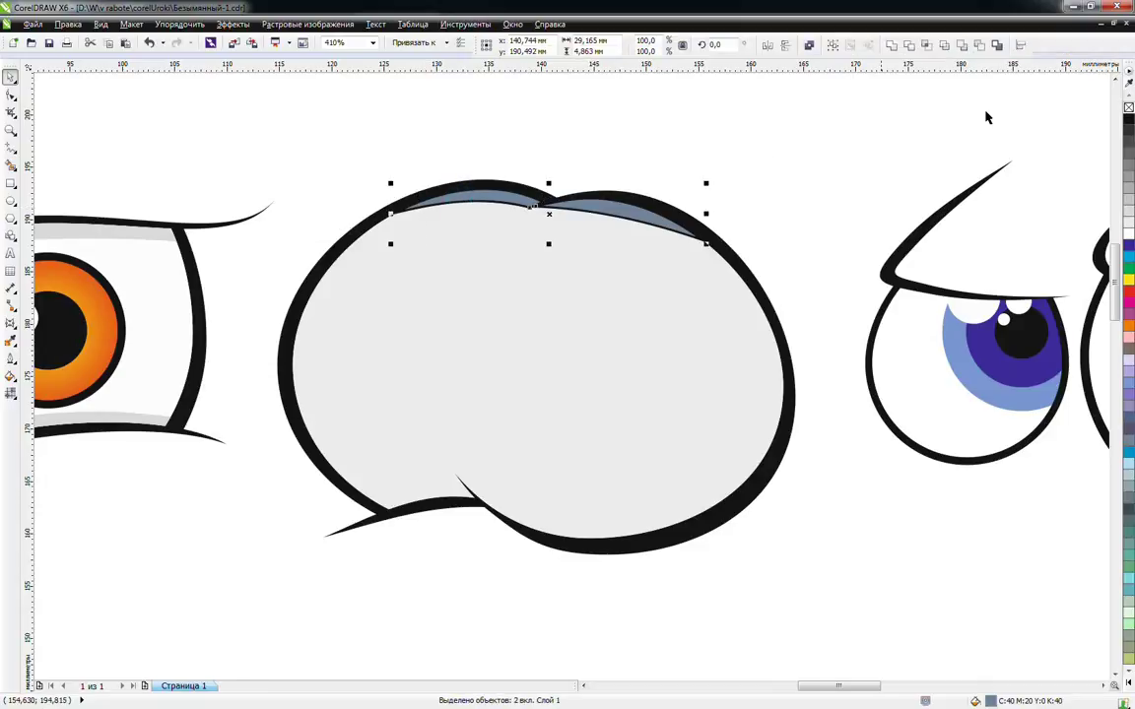
click(1128, 232)
right_click(1129, 110)
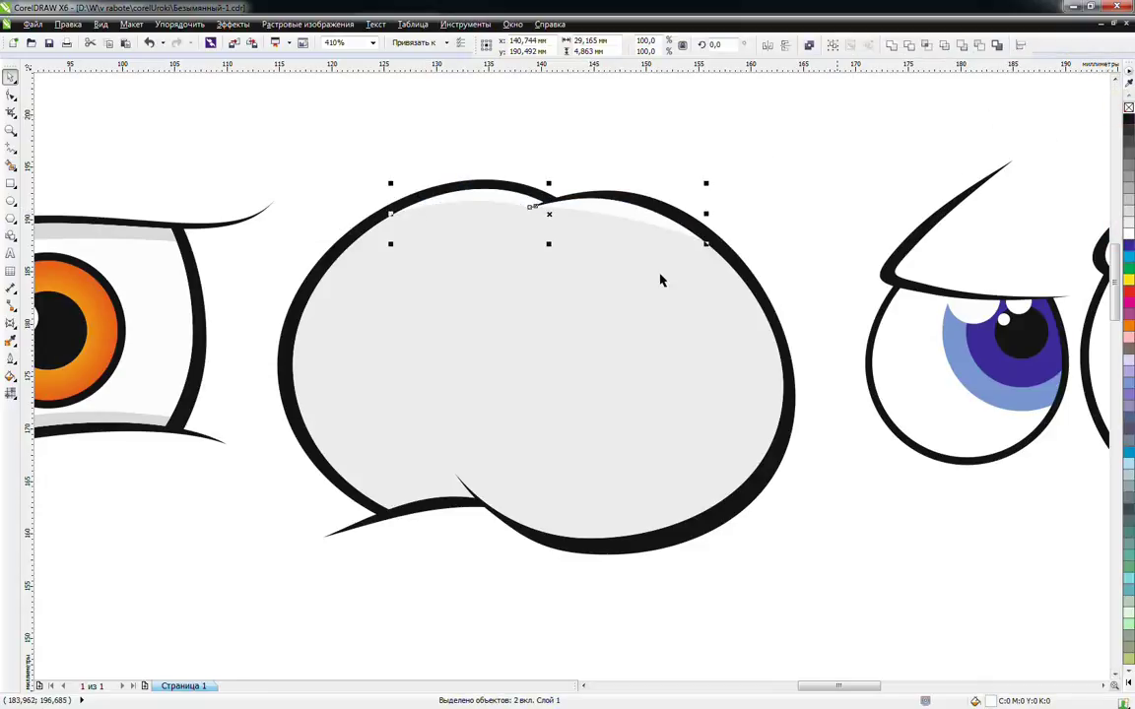
Recolour the base shape of the second pair of eyes with 20% black
click(598, 330)
click(1129, 215)
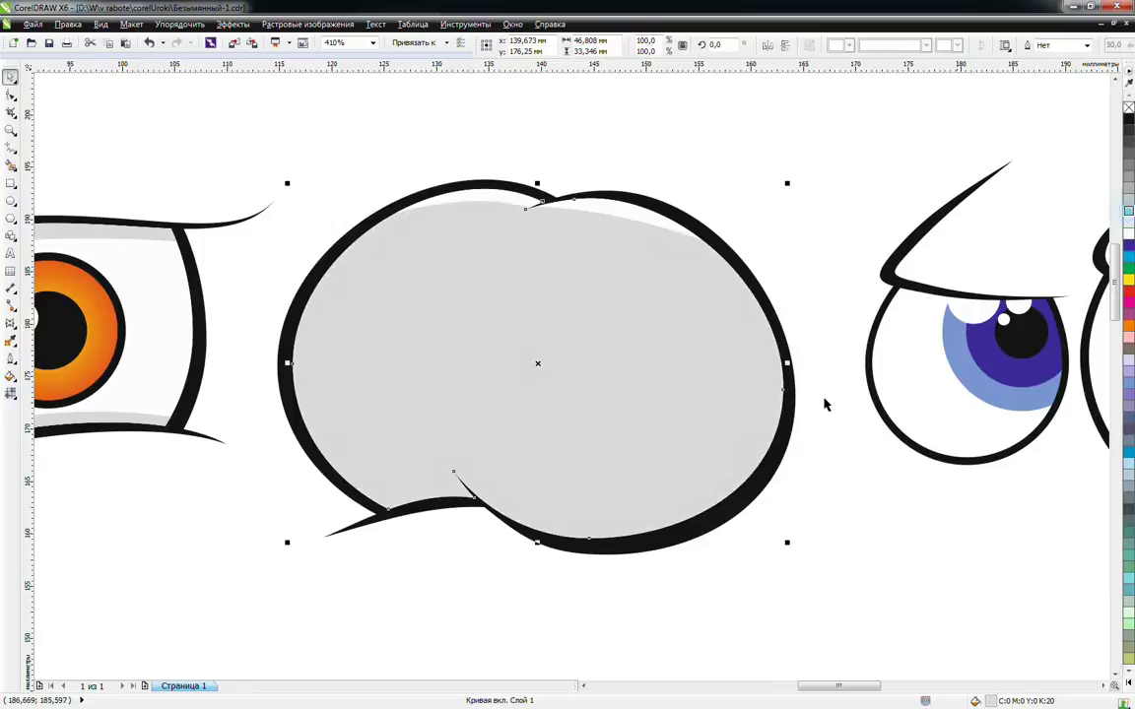
click(811, 425)
Draw a line across the lower left of the grey eye shape, convert it to a curve and bow it downward
click(10, 147)
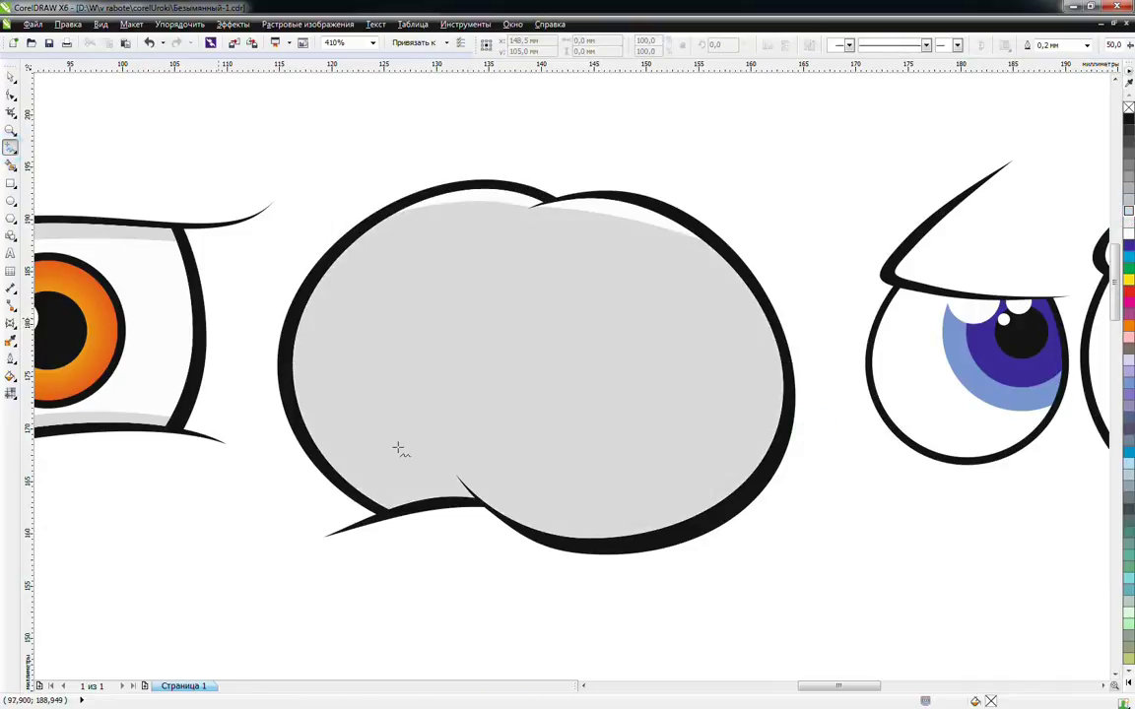
click(263, 380)
click(469, 485)
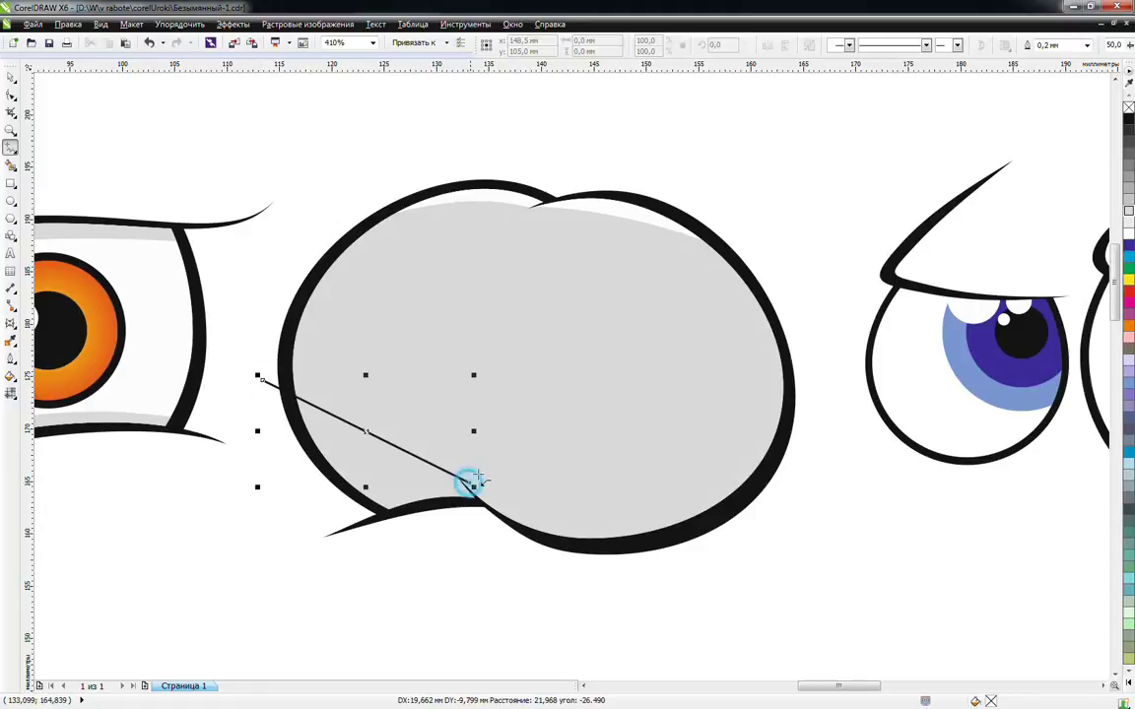
click(11, 95)
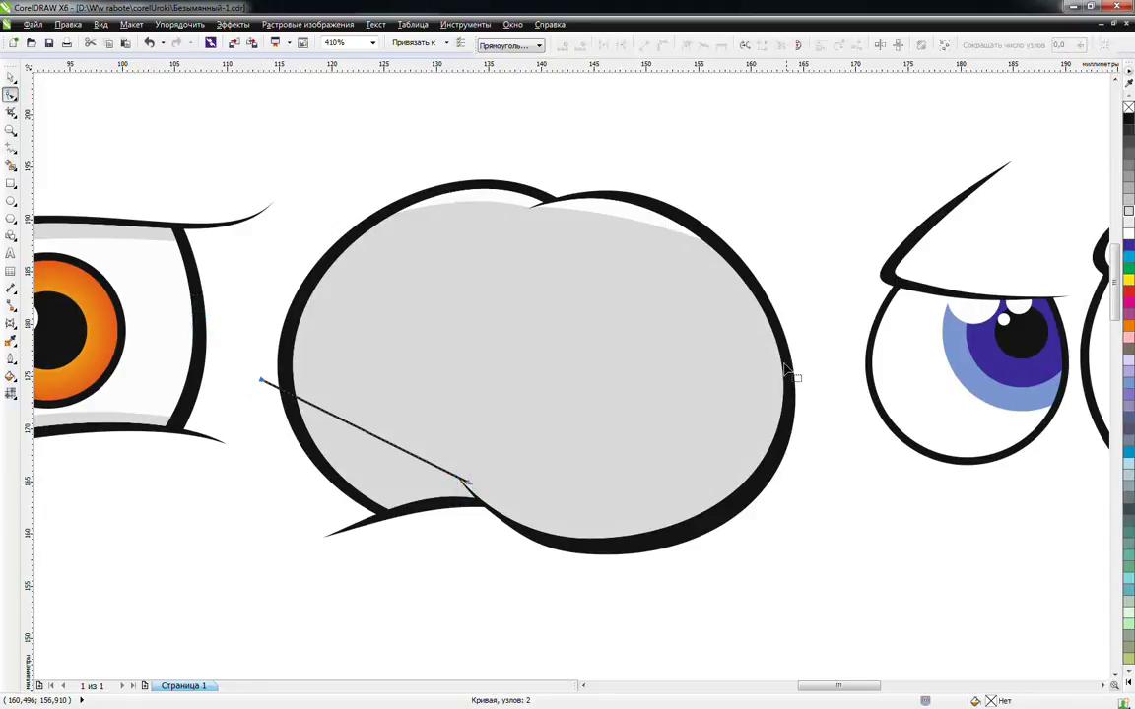
click(662, 46)
drag(400, 454, 372, 475)
Smart-fill the area below the new curve, recolour it a darker grey without outline, and remove the helper curve
click(11, 165)
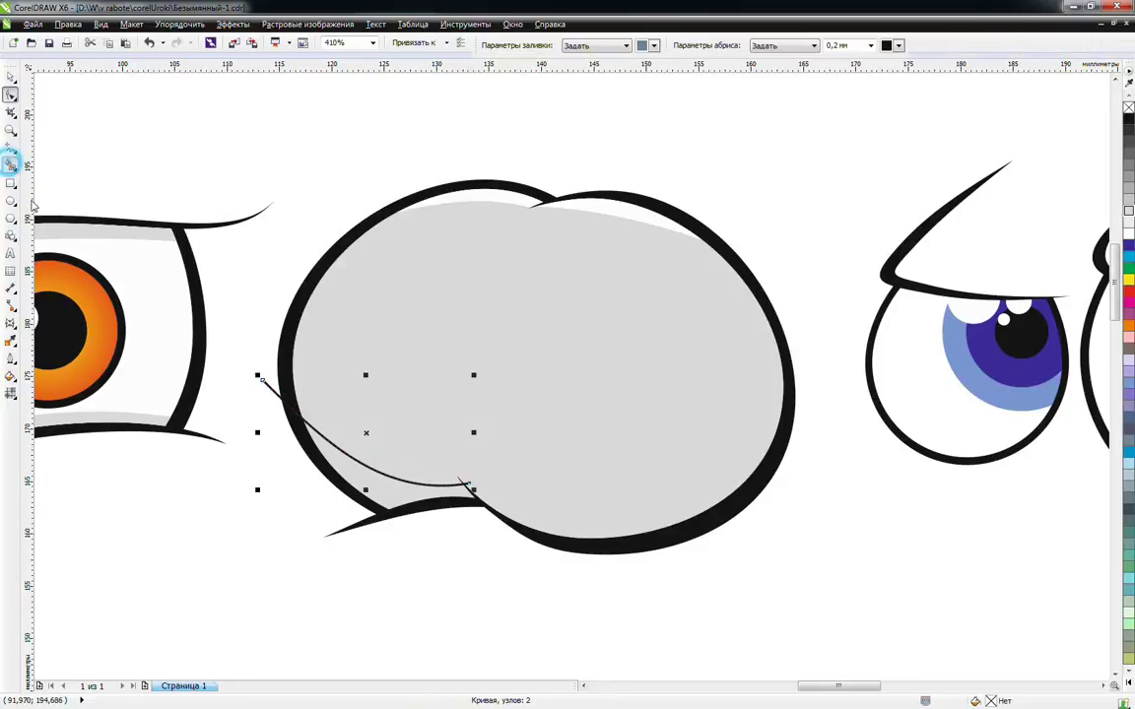
click(388, 492)
key(space)
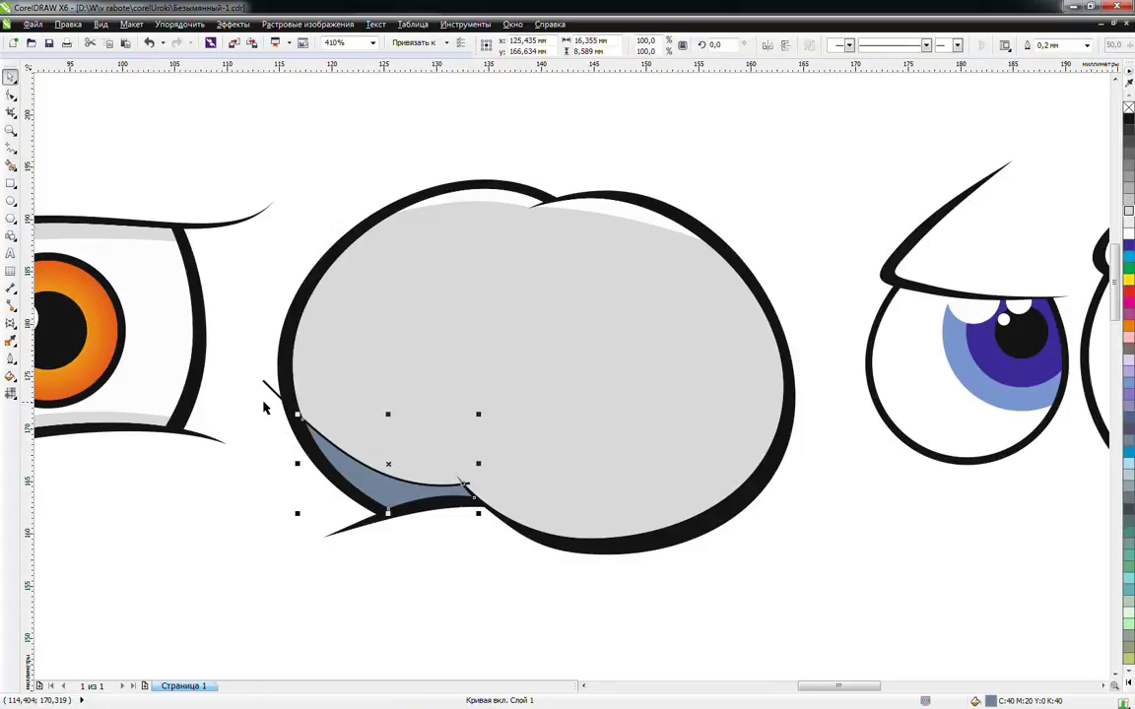
click(369, 476)
click(1127, 197)
right_click(1128, 110)
click(860, 504)
key(F4)
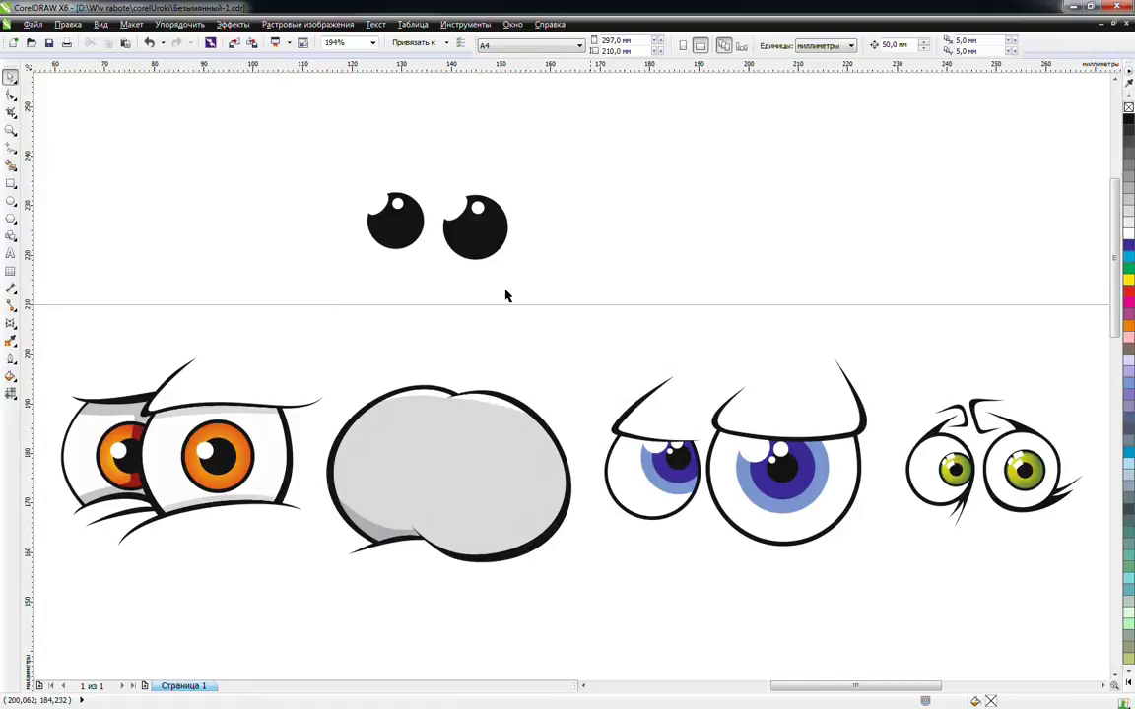
Move the right black pupil 50 mm down onto the grey eye shape and bring it to the front of the page
click(483, 225)
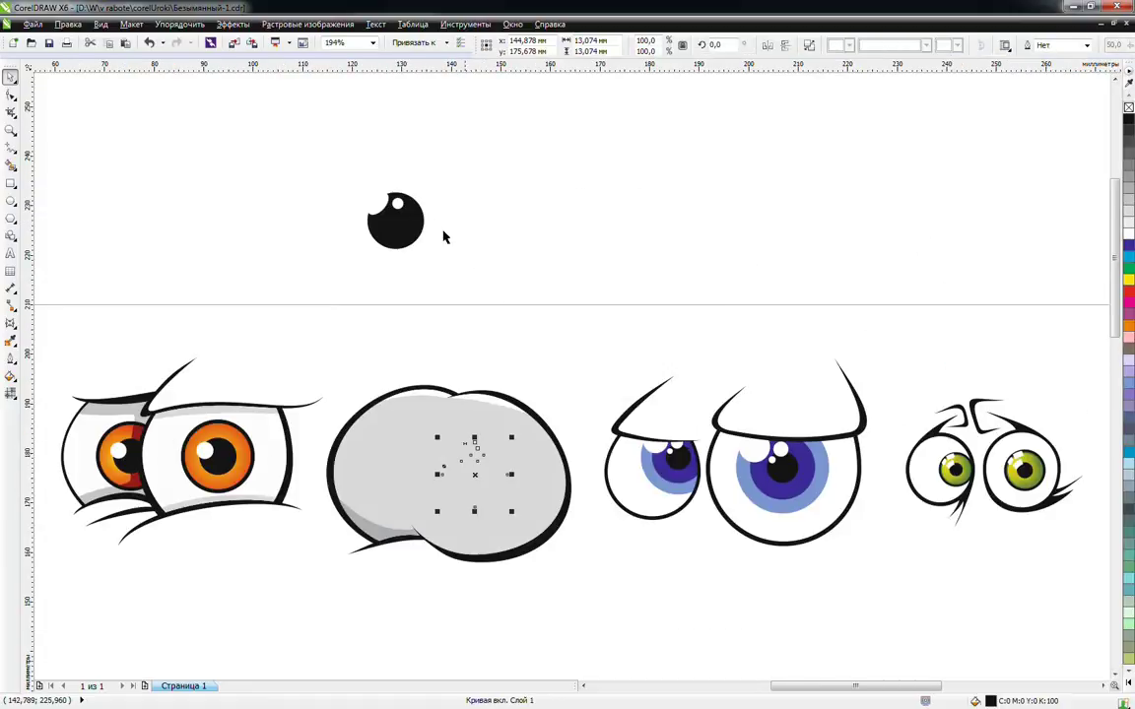
click(178, 24)
mouse_move(243, 93)
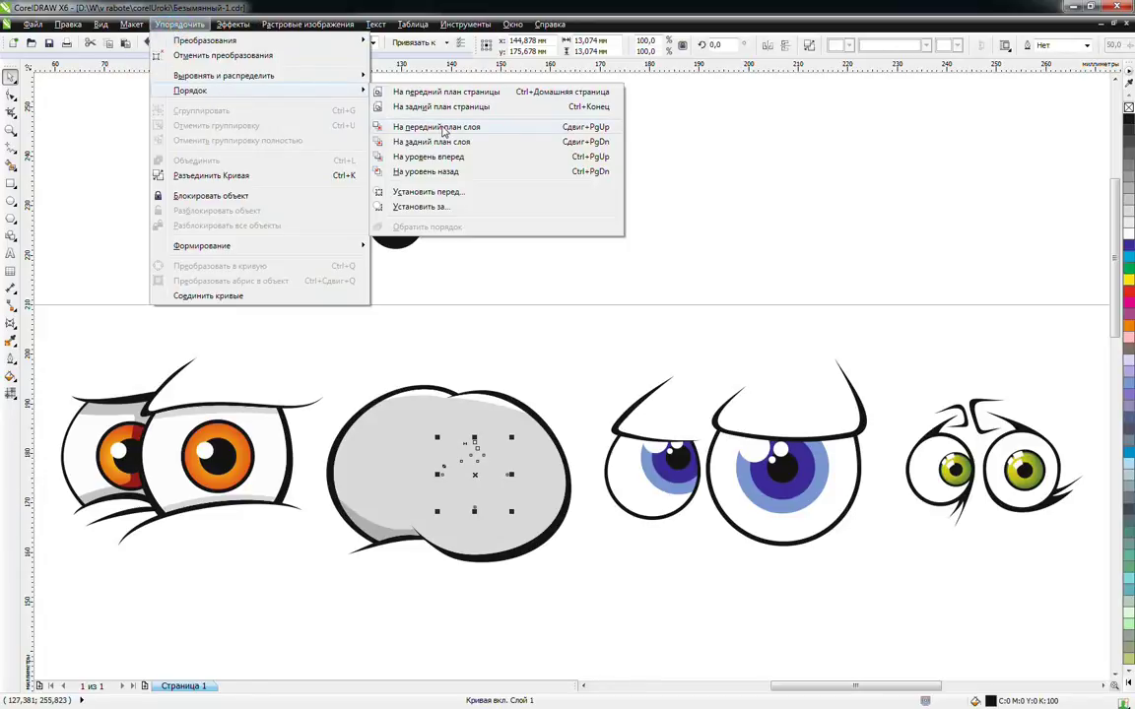
click(464, 94)
Move the left black pupil 50 mm down onto the grey eye shape and bring it to the front of the page
click(413, 247)
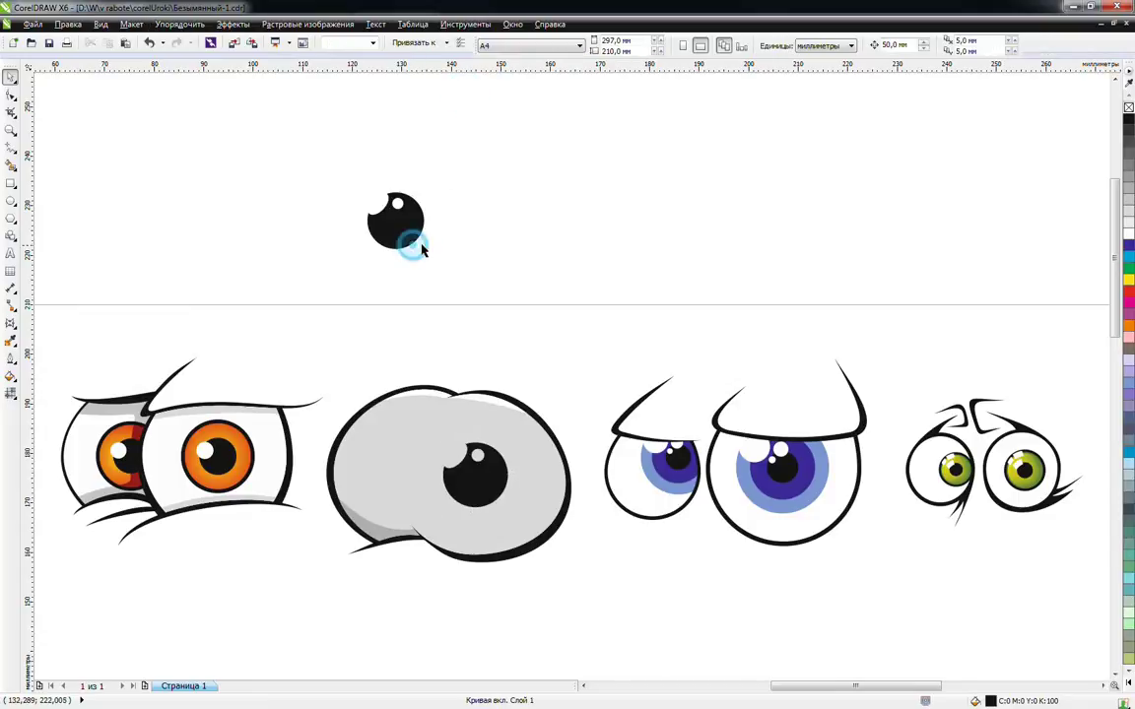
click(409, 230)
key(Down)
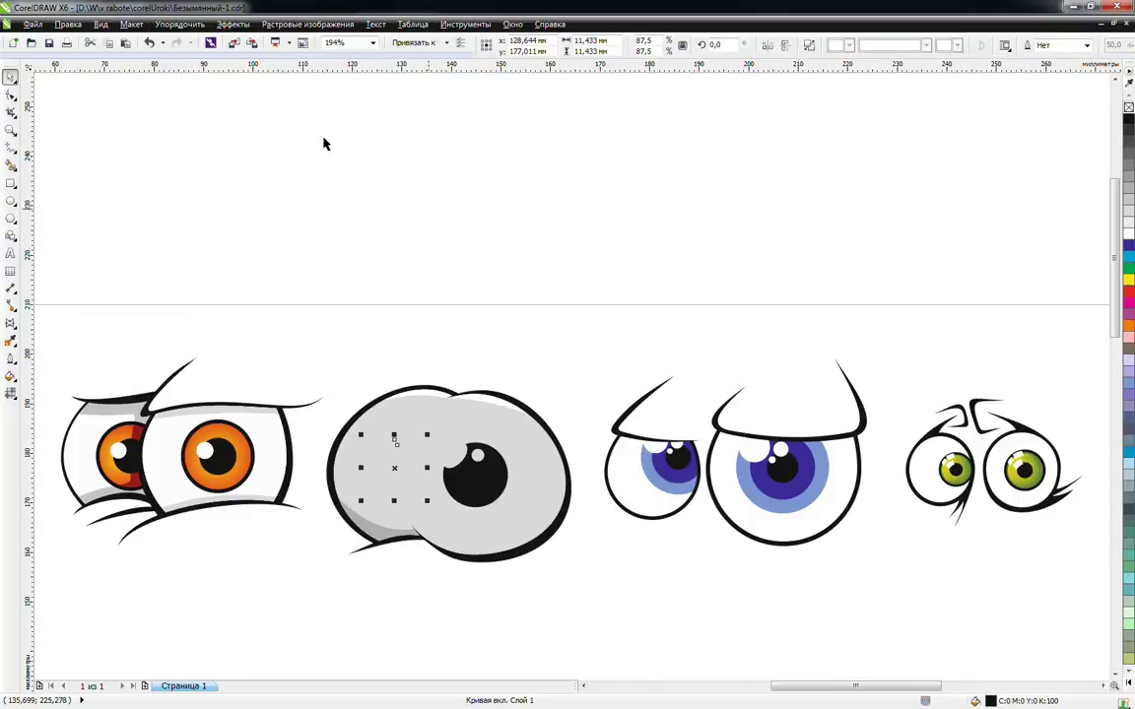
click(181, 24)
mouse_move(207, 90)
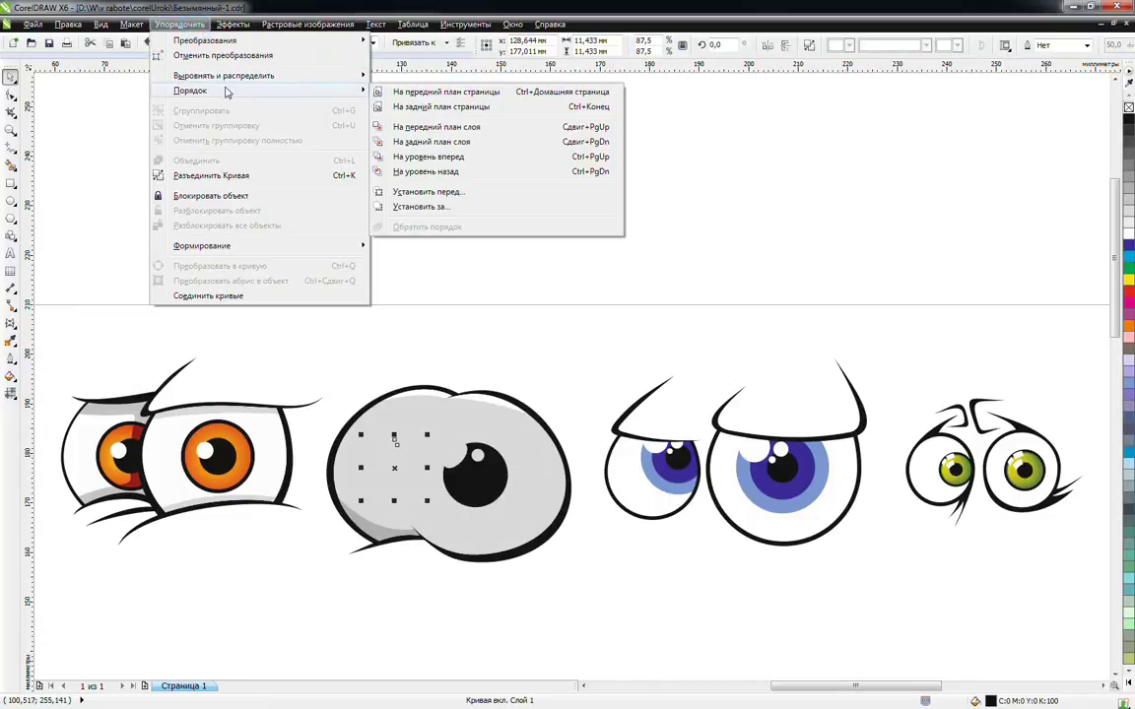
click(443, 93)
click(559, 252)
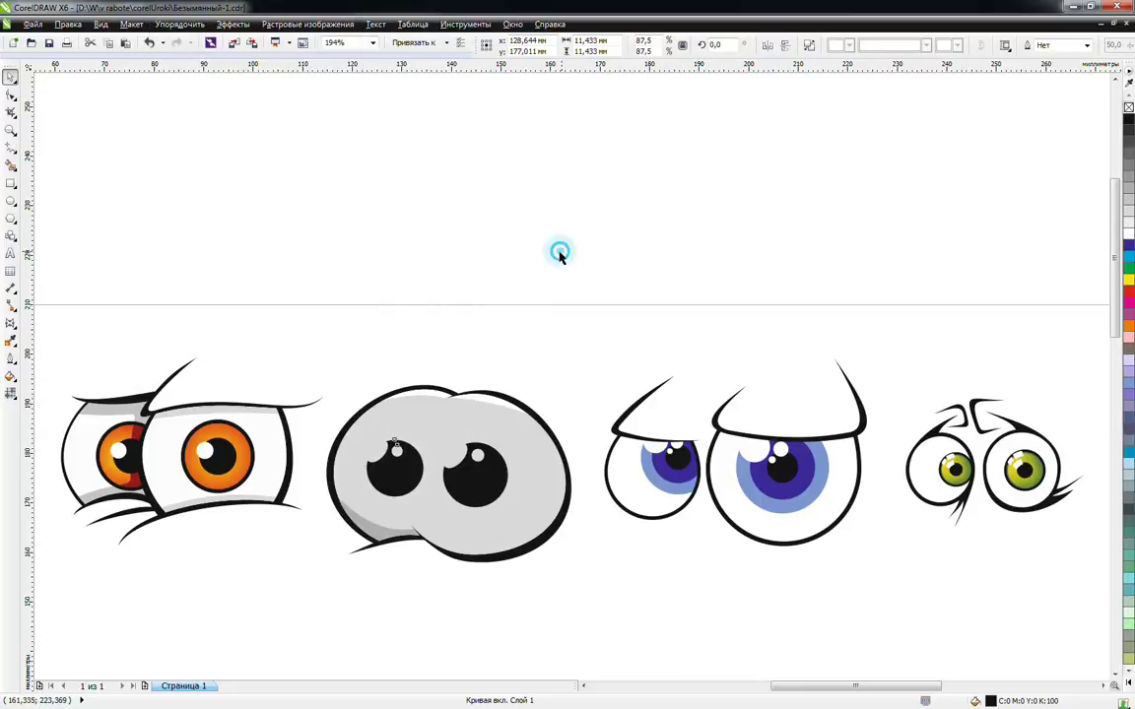
Move both blue irises of the third pair 50 mm up, clear of their eyes
click(681, 473)
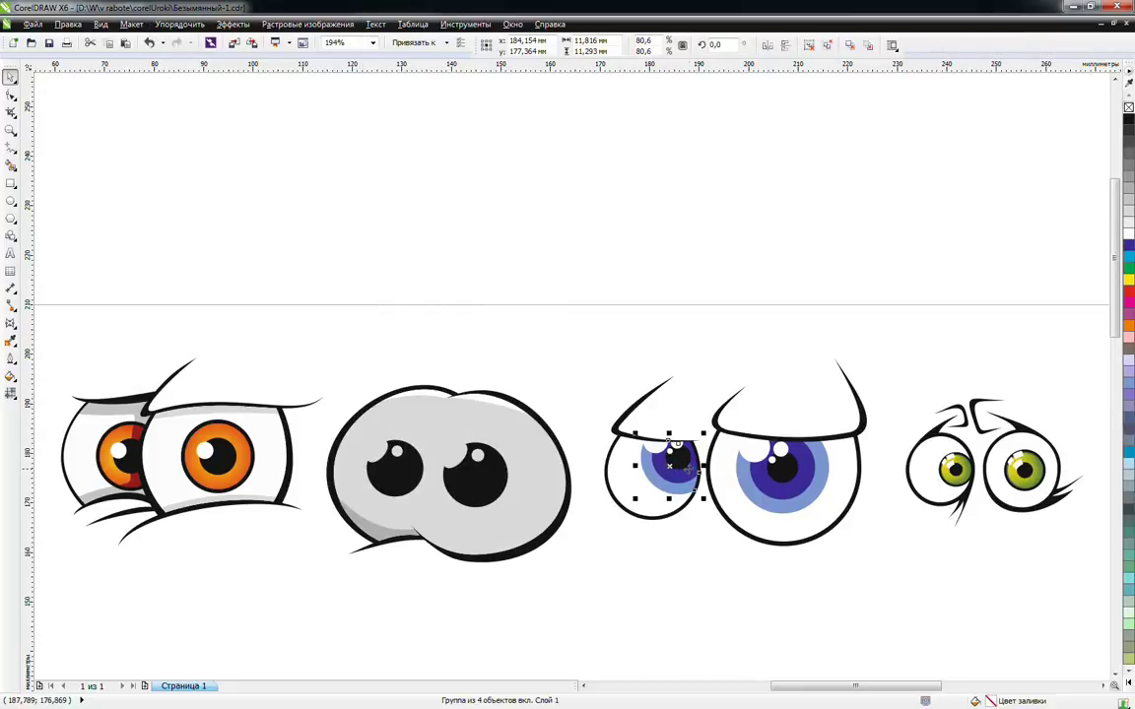
key(Up)
click(777, 473)
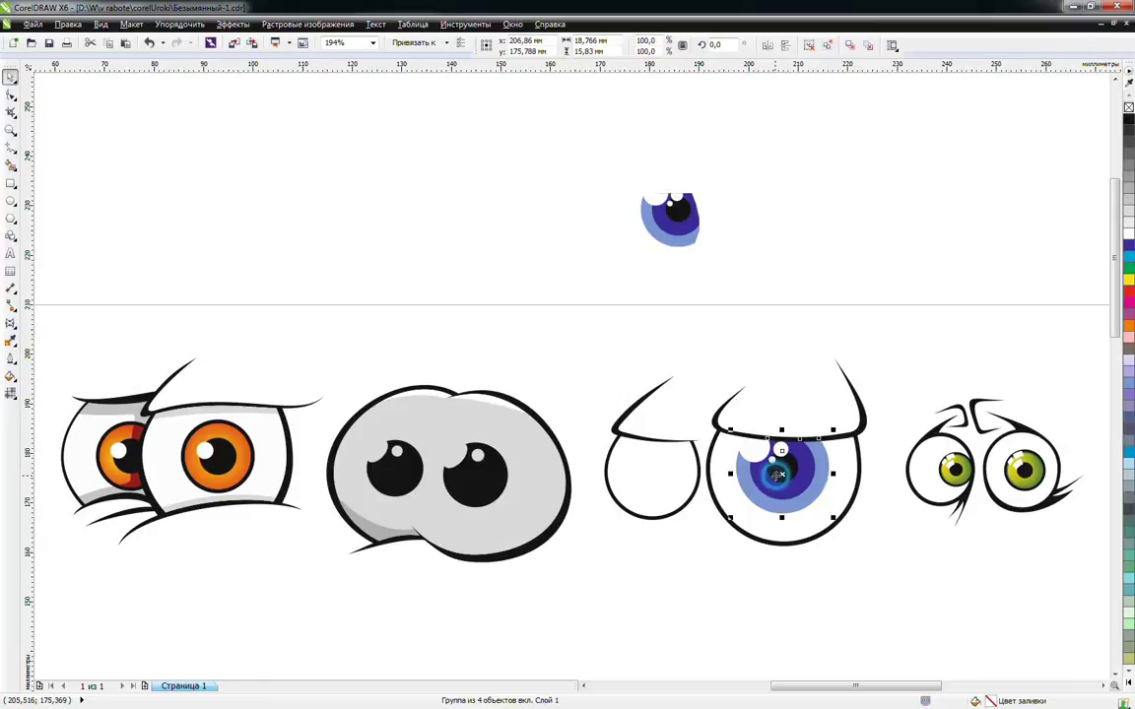
key(Up)
Smart-fill the interiors of both eyes in the third pair, then recolour the two shapes white and remove their outlines
click(12, 167)
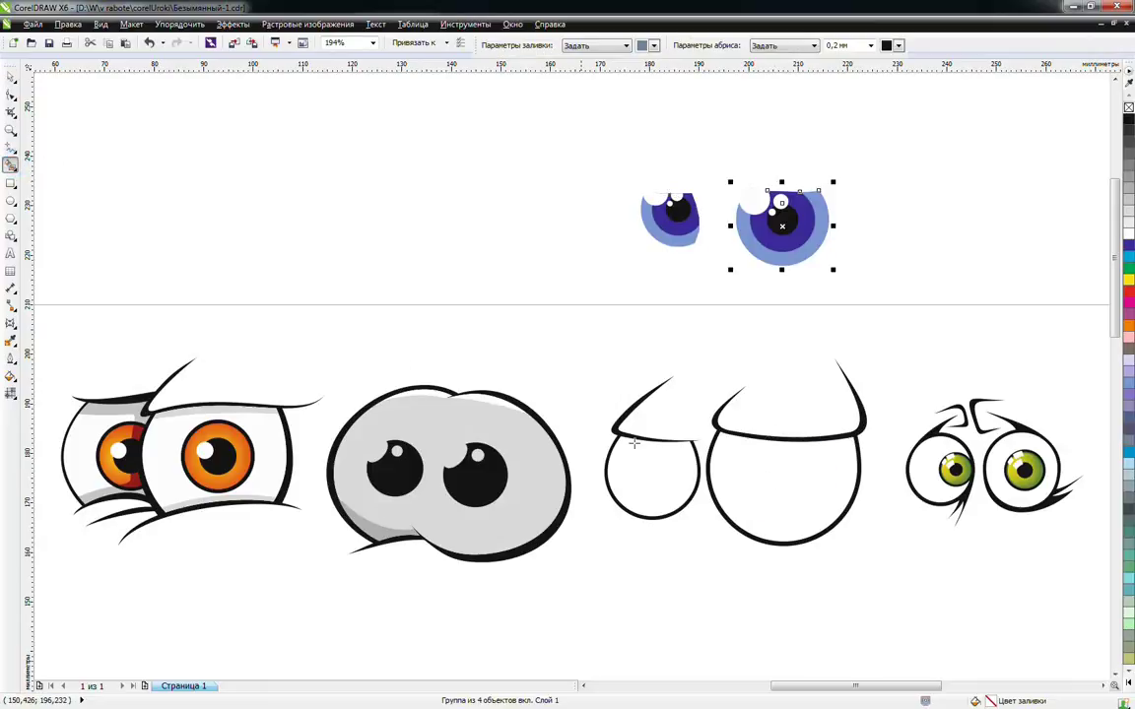
click(650, 474)
click(752, 468)
key(space)
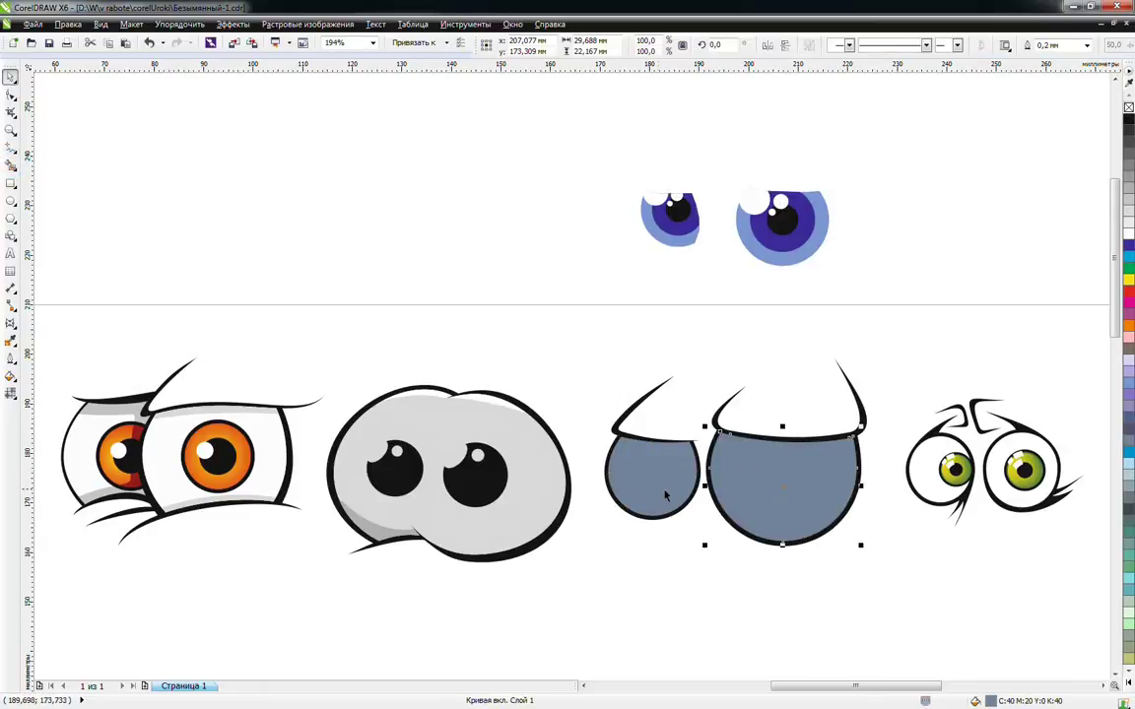
shift+click(663, 485)
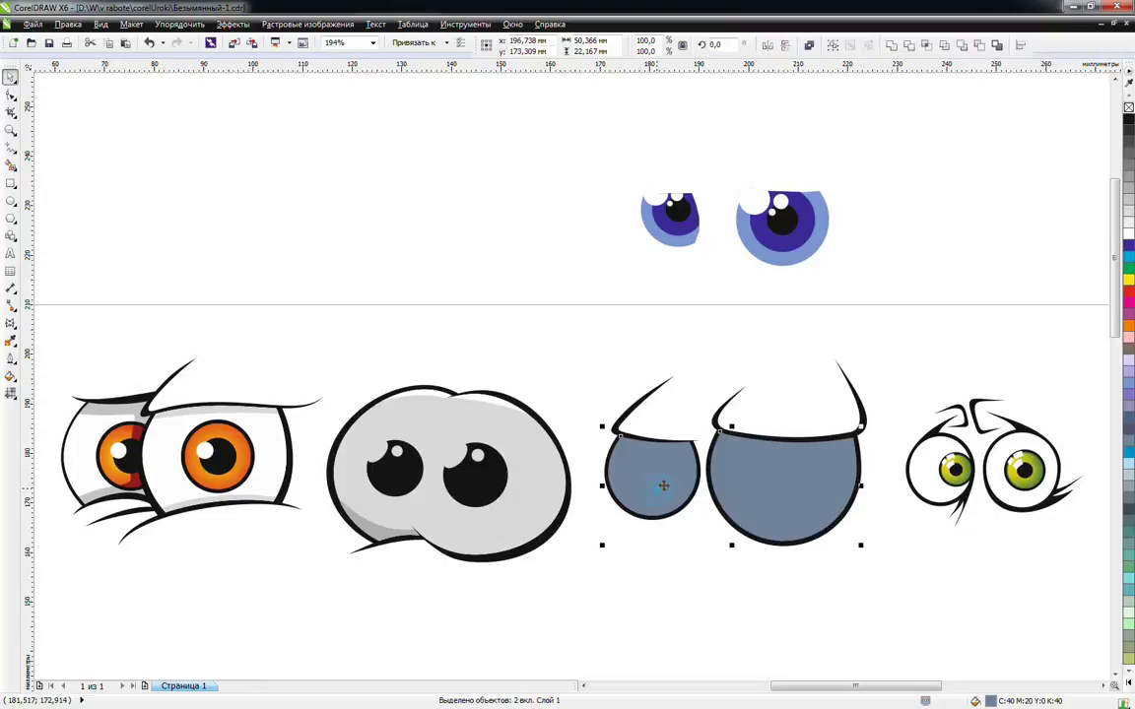
click(1128, 234)
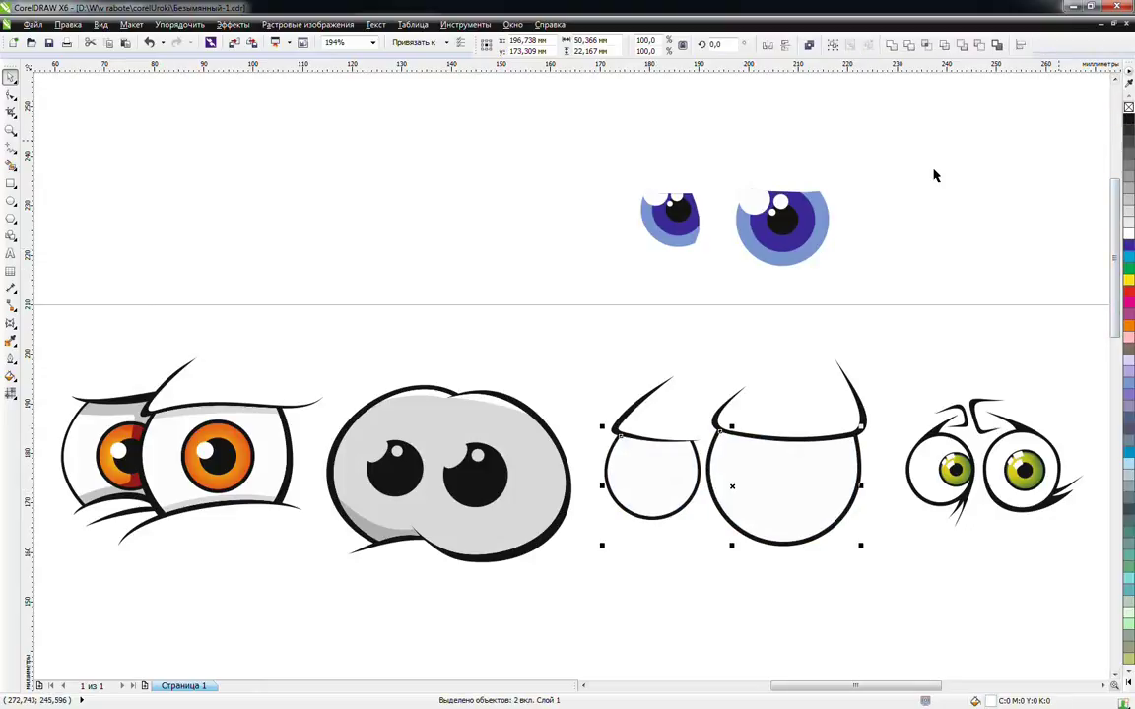
Recolour both eye shapes of the third pair pale yellow (C0 M0 Y40 K0)
click(12, 147)
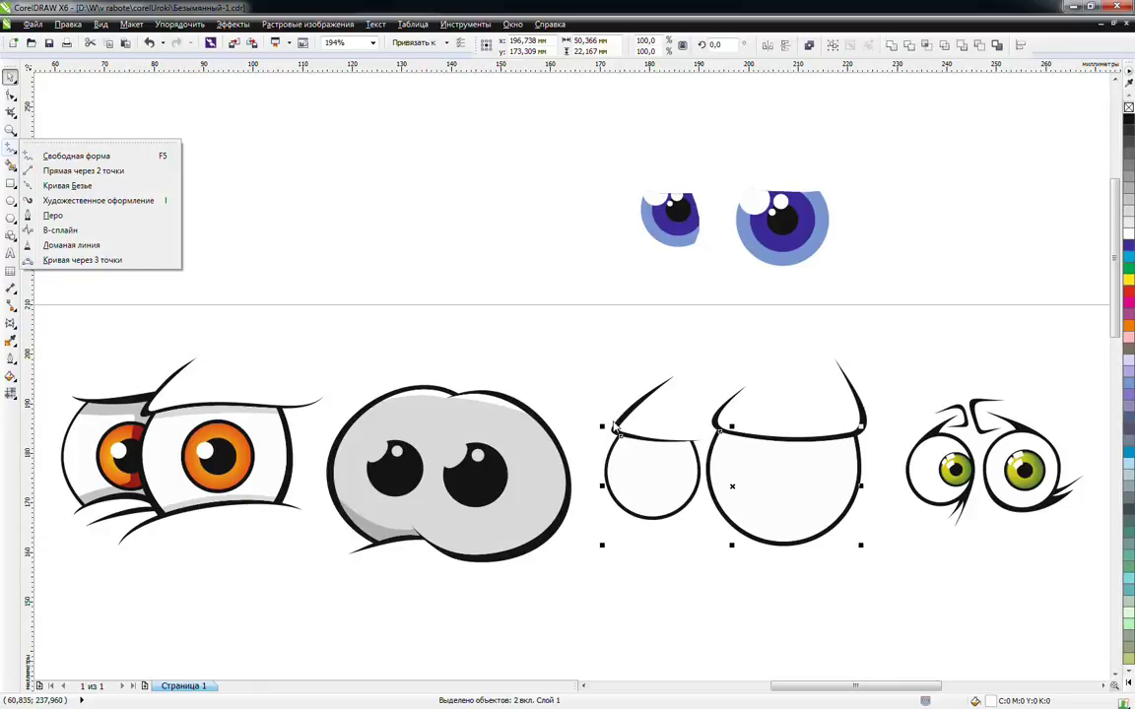
click(164, 243)
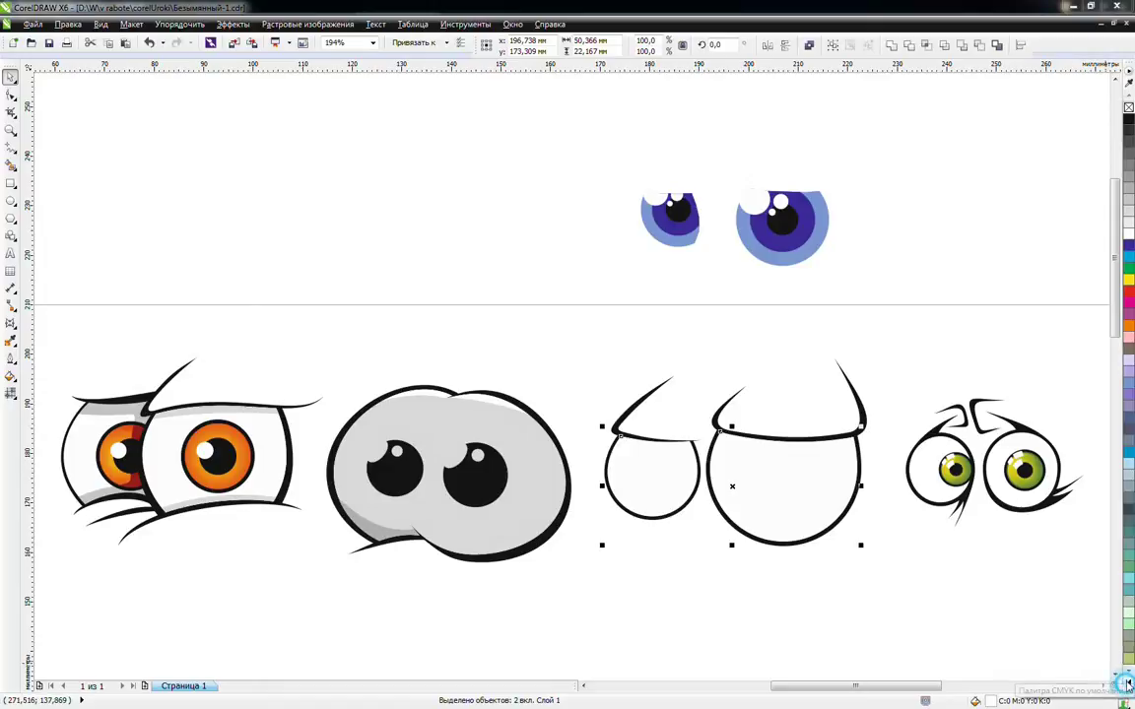
click(1126, 678)
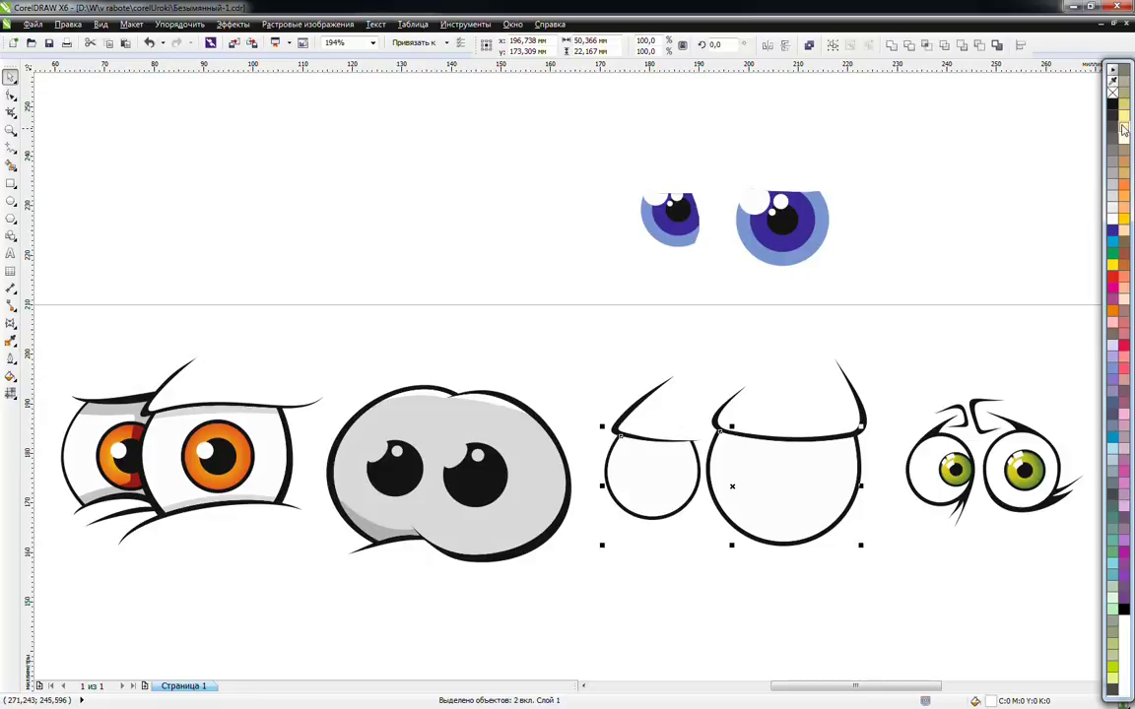
click(1124, 117)
click(943, 304)
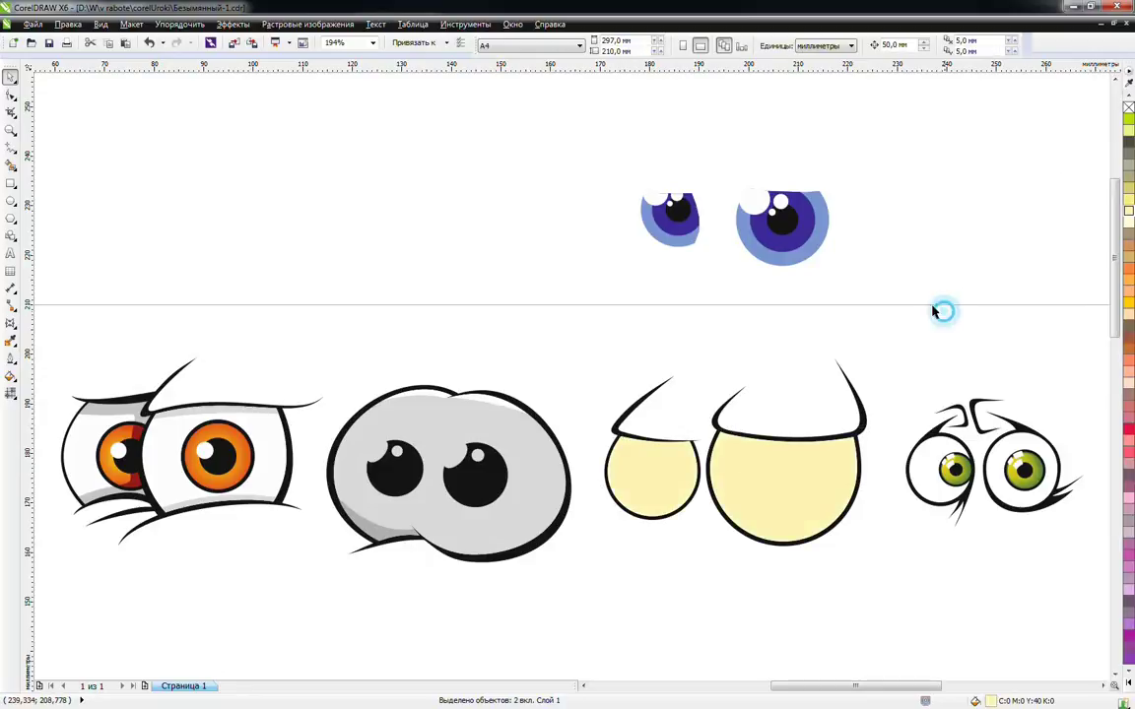
Draw a closed six-node polygon around both eyelids of the third pair, its lower edge crossing the tops of the yellow eyes
click(10, 129)
drag(462, 282, 868, 539)
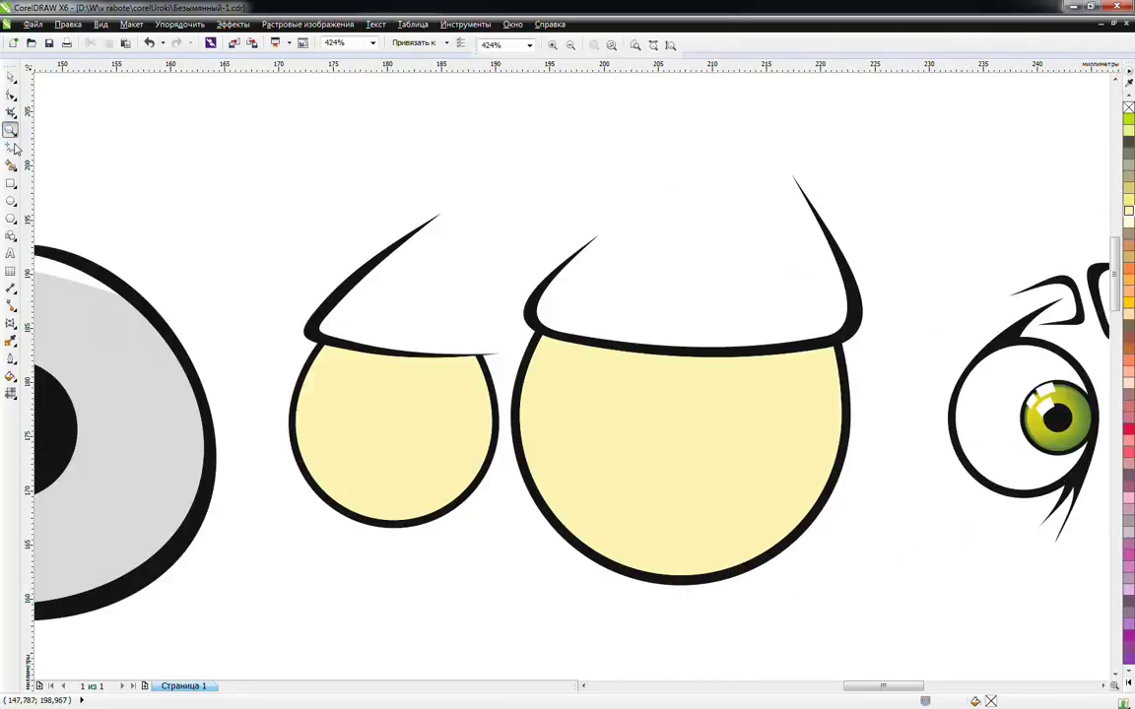
click(11, 146)
click(263, 352)
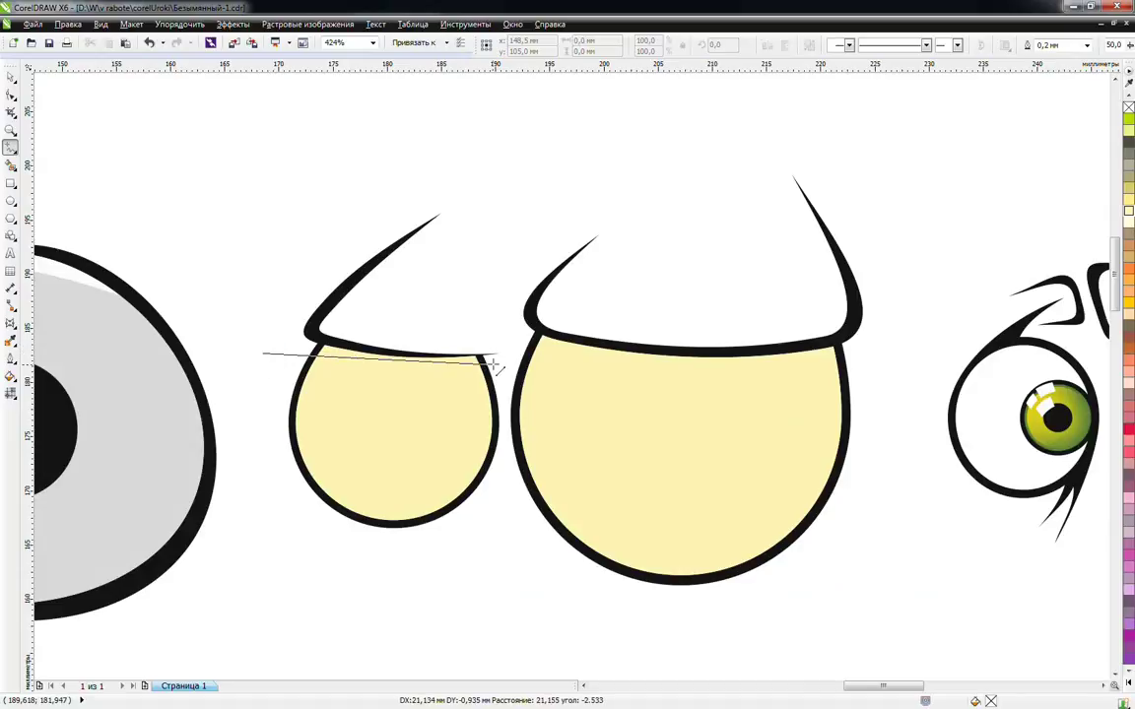
double_click(496, 363)
double_click(522, 336)
double_click(876, 374)
double_click(931, 201)
double_click(283, 215)
click(263, 352)
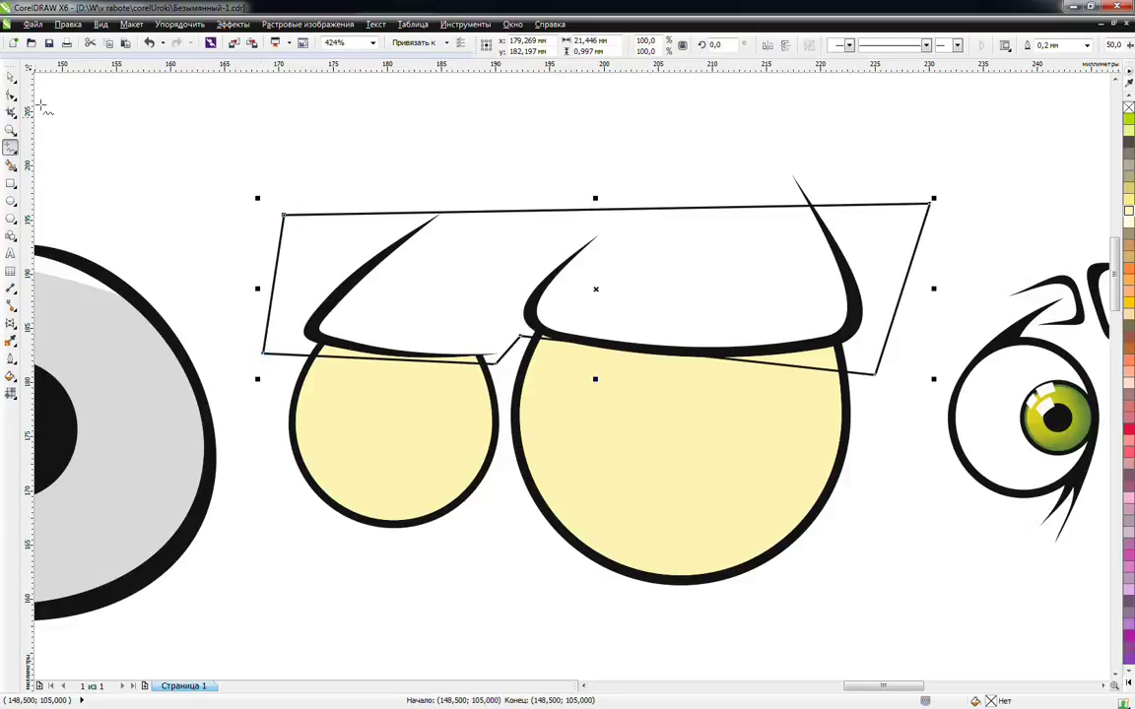
Convert the polygon's segments to curves and bow its lower edges downward across both yellow eyes
click(11, 94)
drag(126, 103, 1003, 458)
click(661, 44)
drag(425, 362, 528, 375)
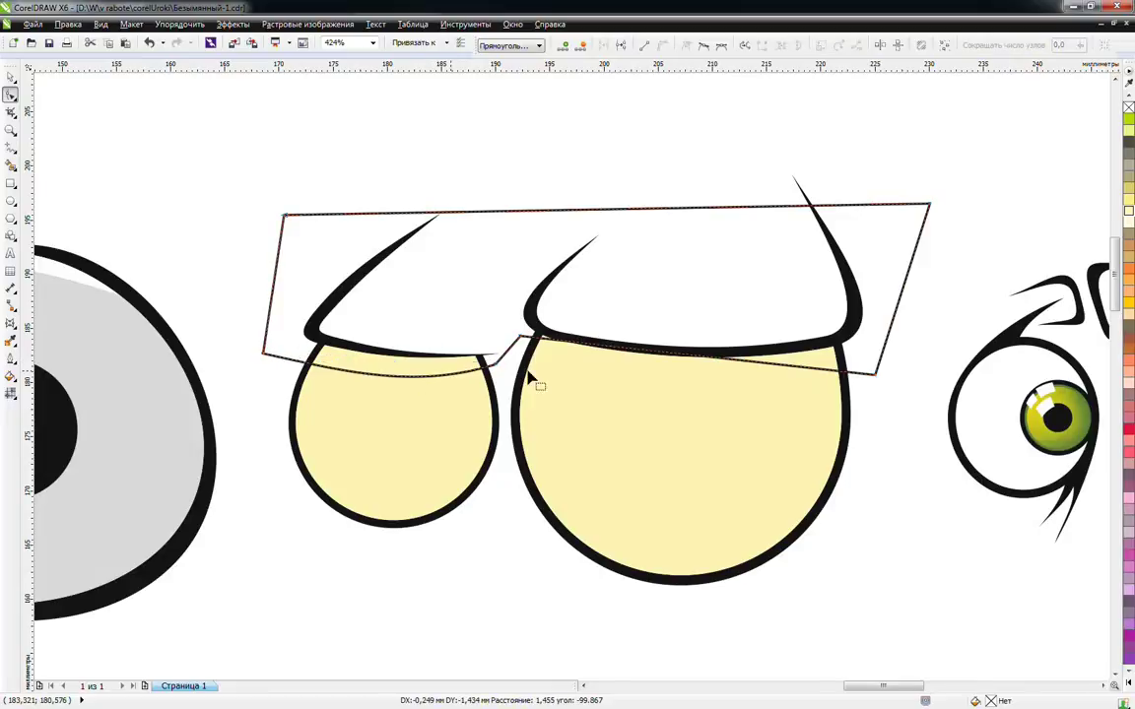
drag(642, 364, 613, 384)
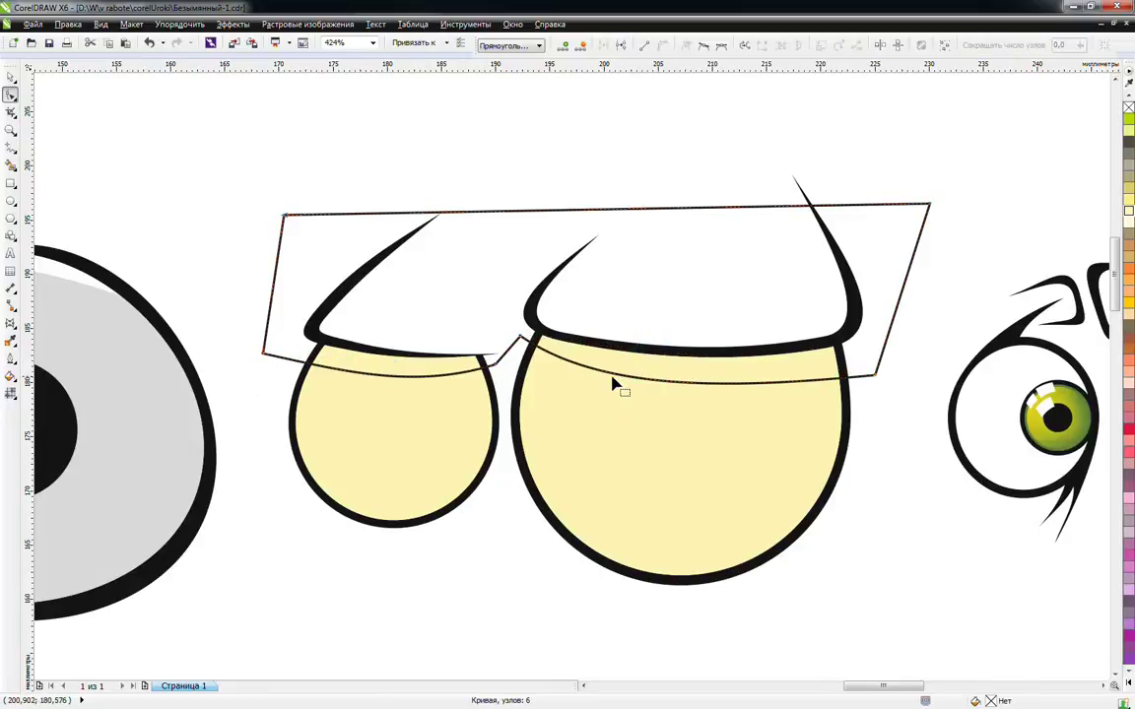
Intersect the polygon with the right yellow eye and fill the resulting shadow with dark yellow C20 M13 Y55 K6 (#CDC685)
key(space)
shift+click(612, 438)
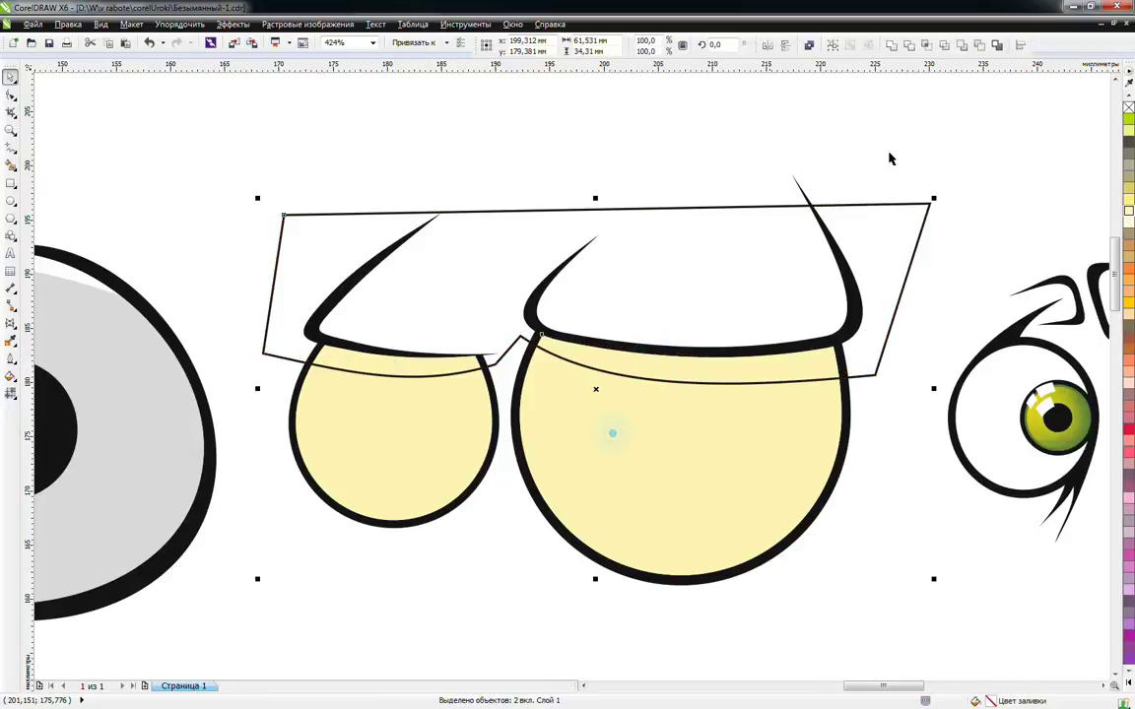
click(926, 45)
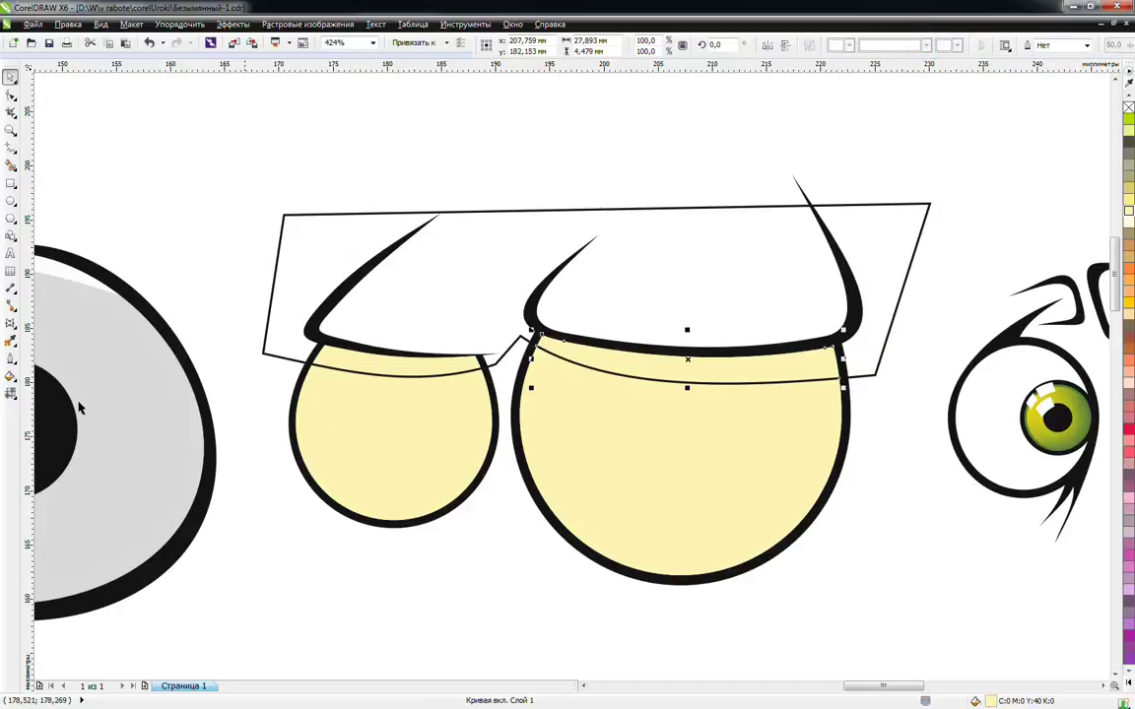
click(10, 378)
click(49, 345)
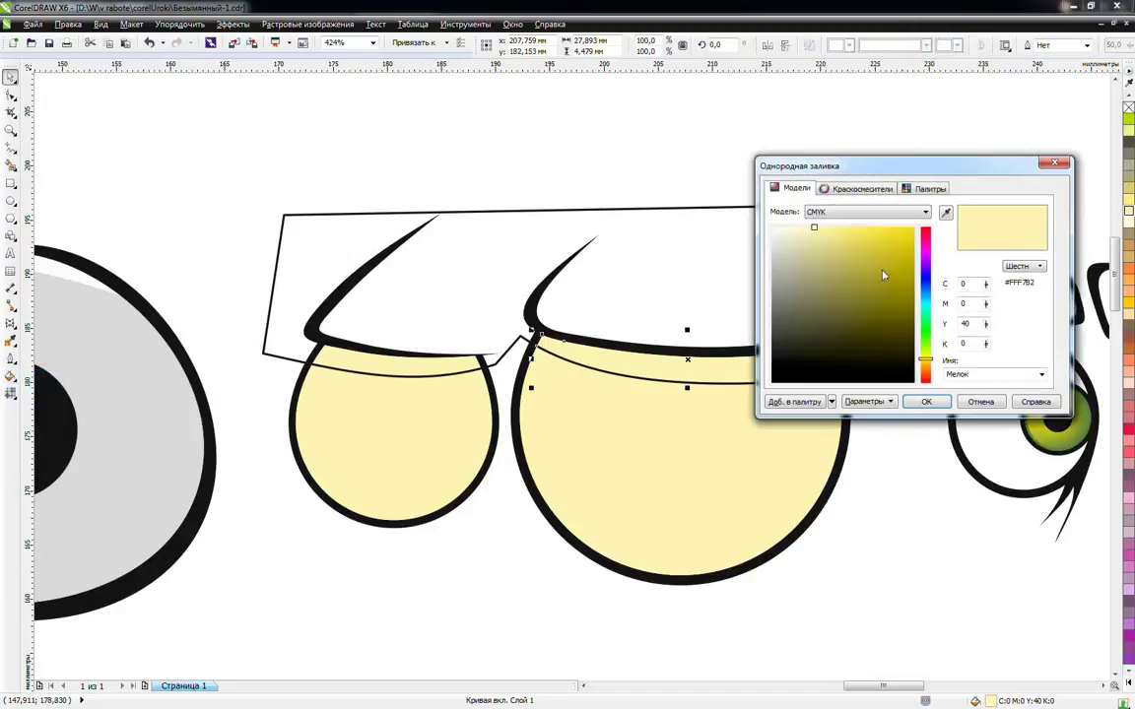
click(818, 255)
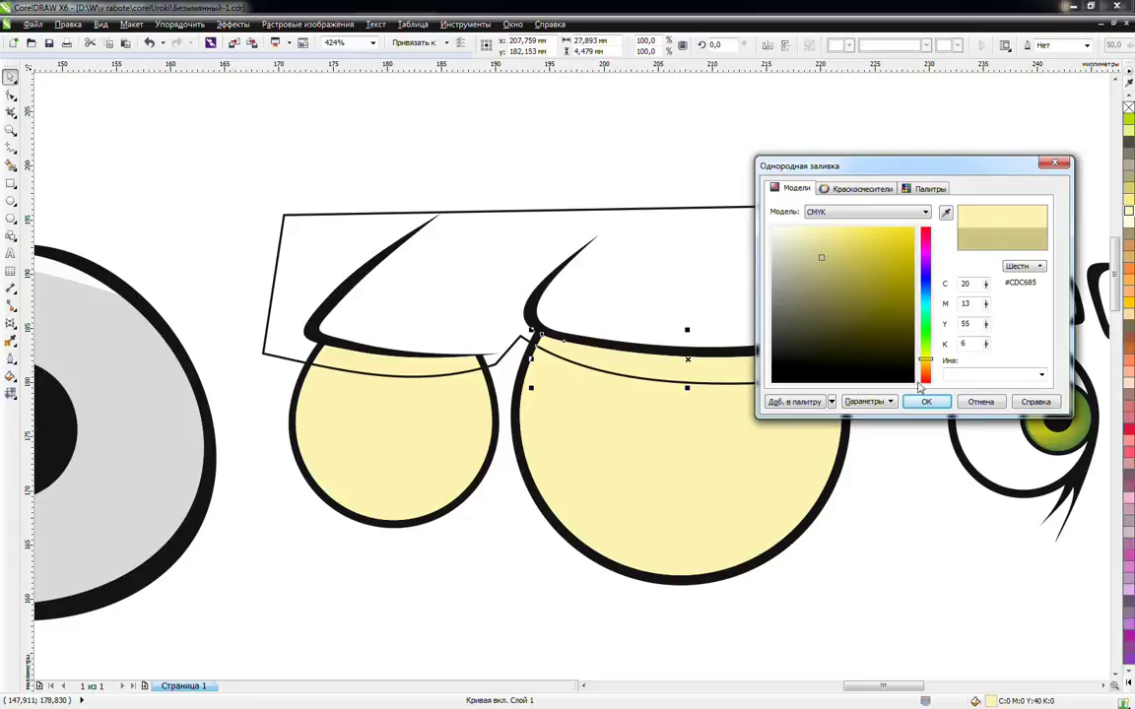
click(922, 400)
Intersect the polygon with the left yellow eye to create its shadow shape, then delete the polygon
click(684, 337)
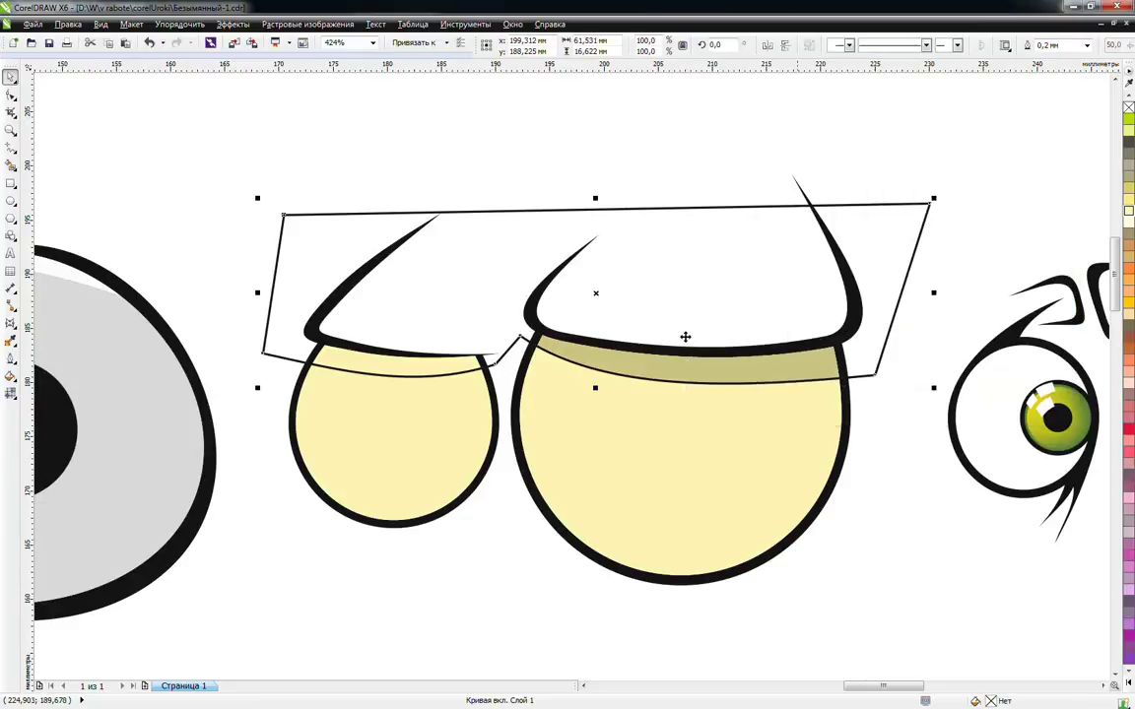
shift+click(428, 445)
click(926, 45)
click(483, 247)
key(Delete)
Copy the right eye shadow's dark yellow fill to the left eye's shadow shape
click(605, 358)
drag(605, 359, 420, 366)
click(469, 410)
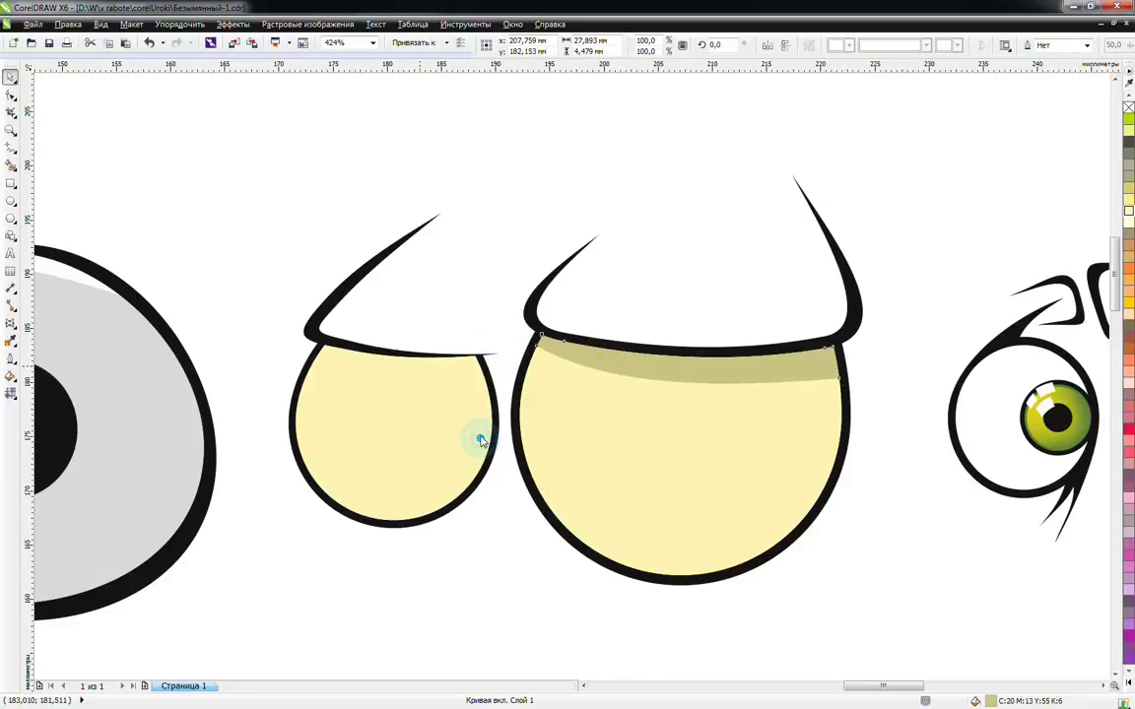
click(509, 449)
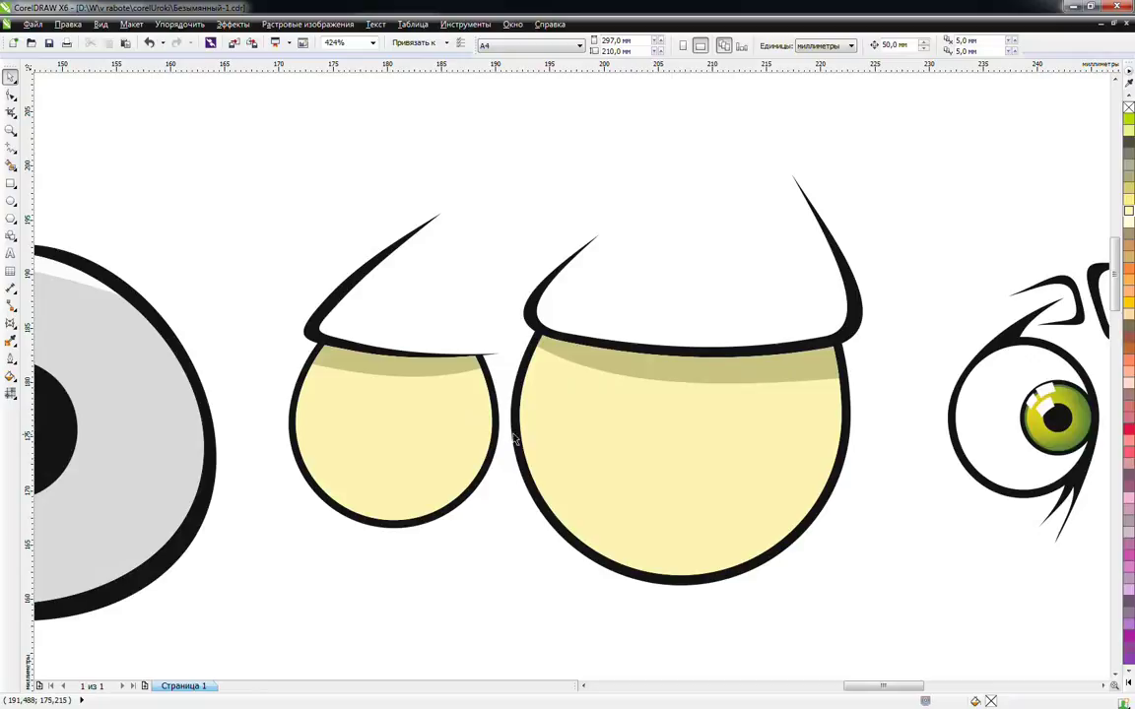
Send both yellow eyeballs and their shadow shapes to the back of the page
key(F4)
click(687, 233)
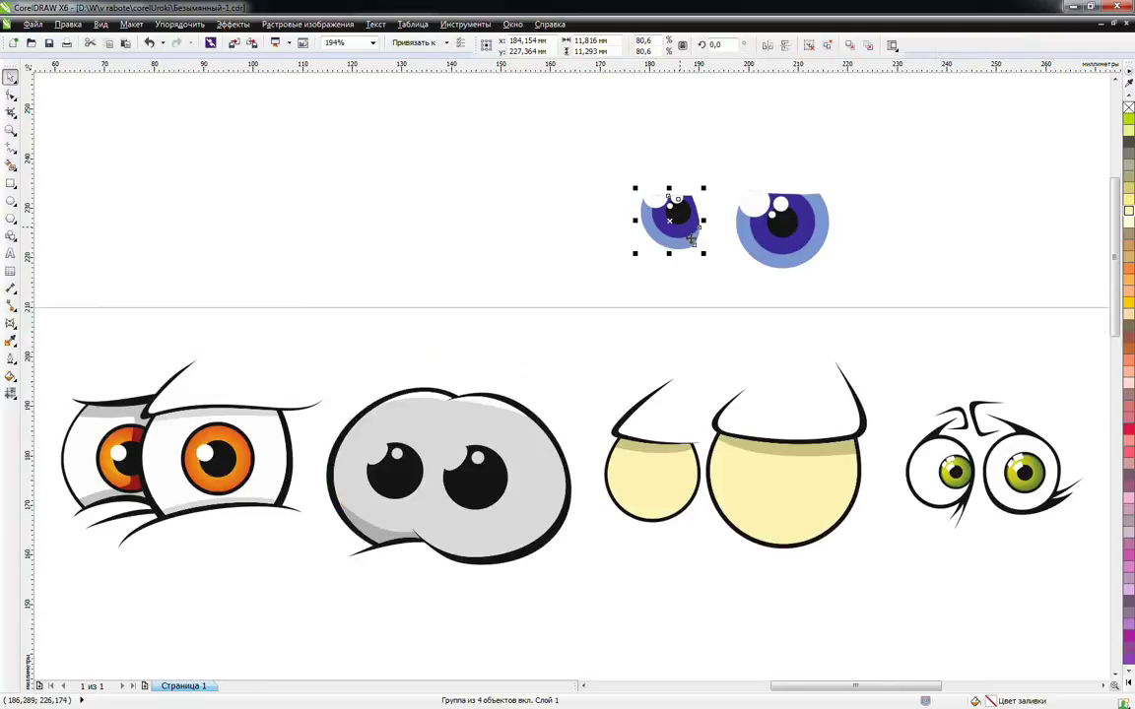
click(663, 450)
shift+click(653, 484)
shift+click(764, 447)
shift+click(745, 485)
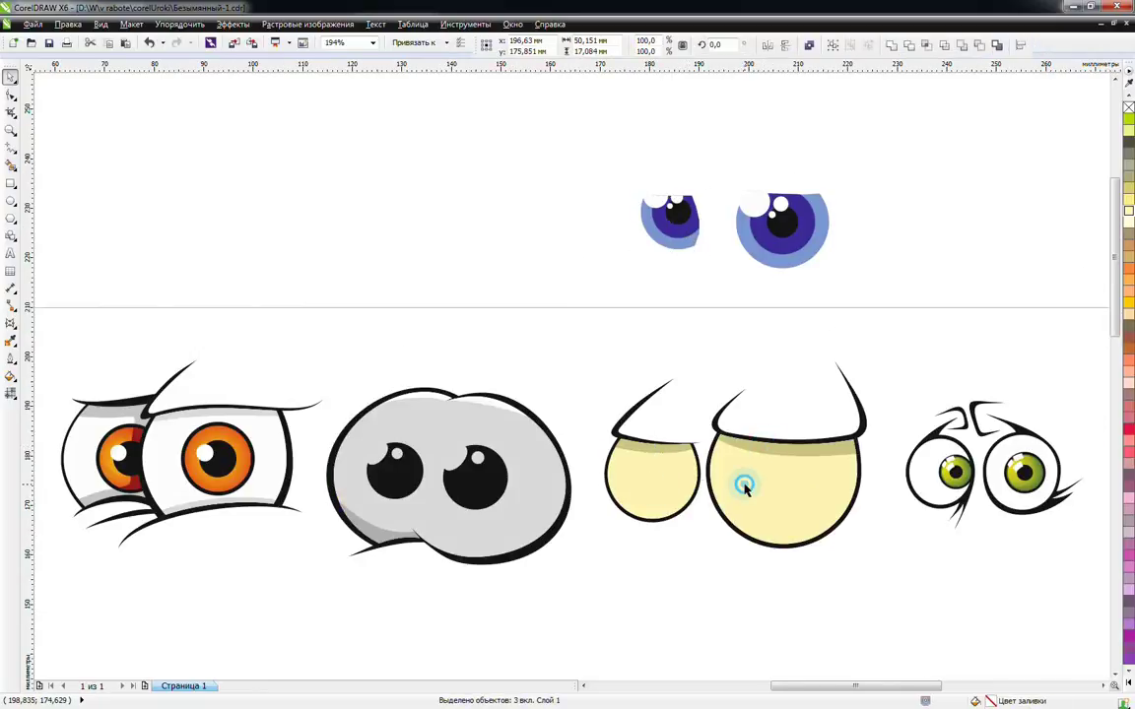
click(187, 24)
mouse_move(263, 94)
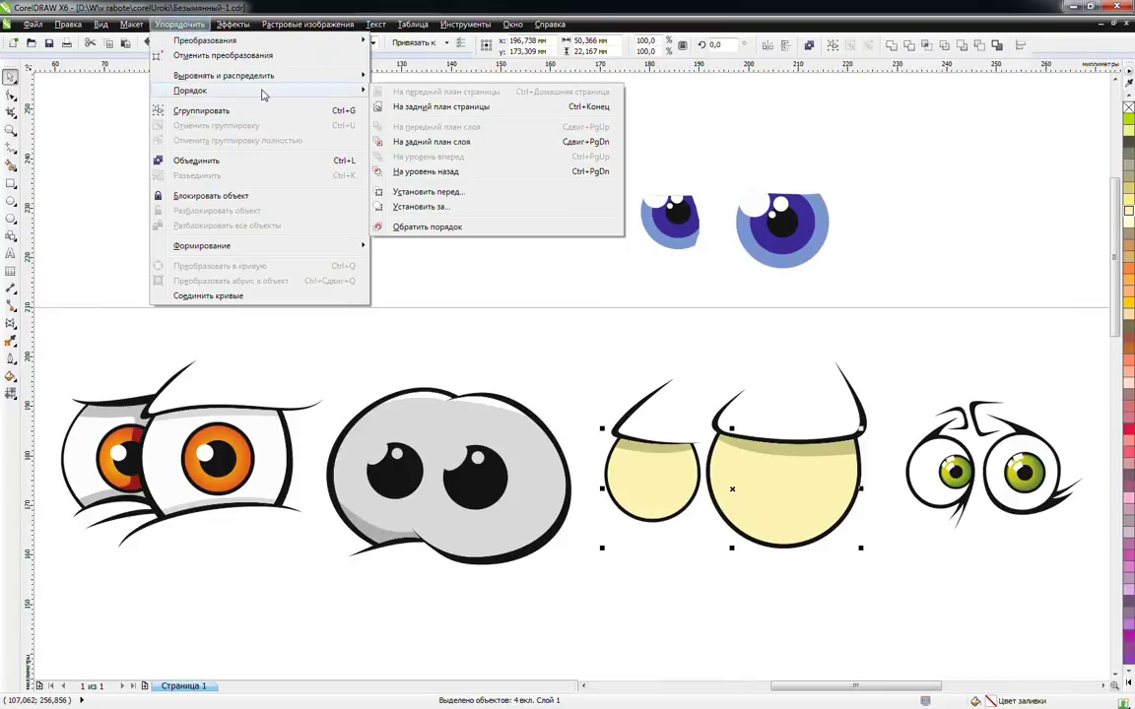
click(443, 106)
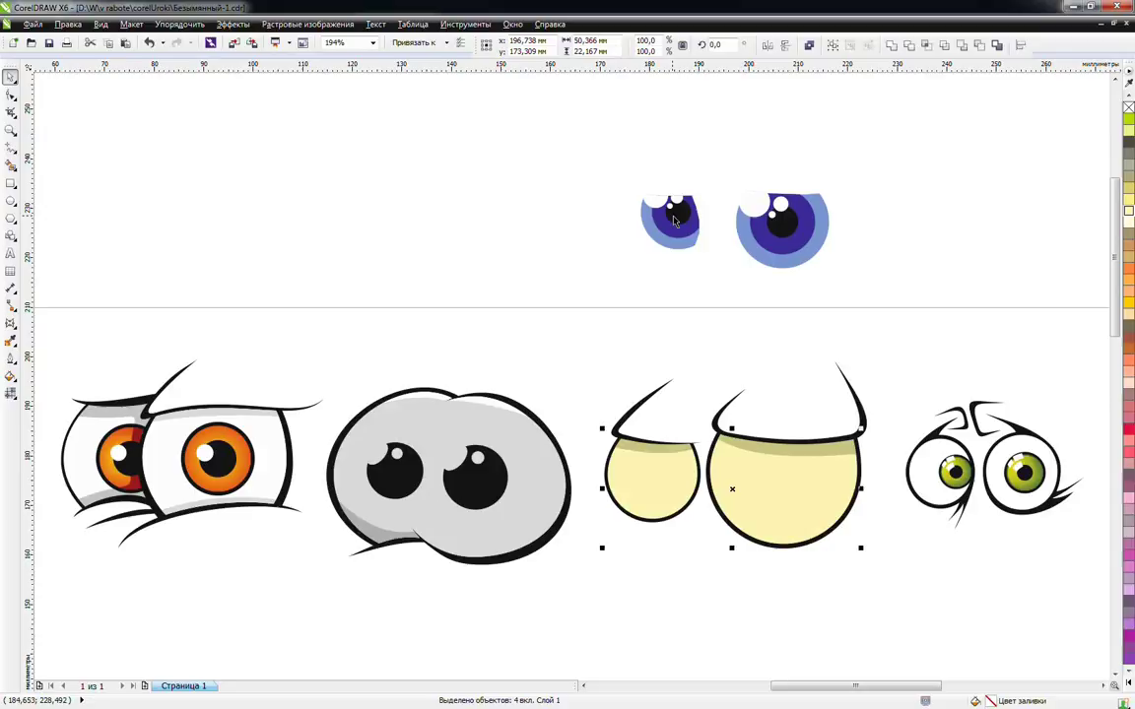
Move both blue irises down 50 mm together, onto the yellow eyeballs
click(674, 221)
click(759, 225)
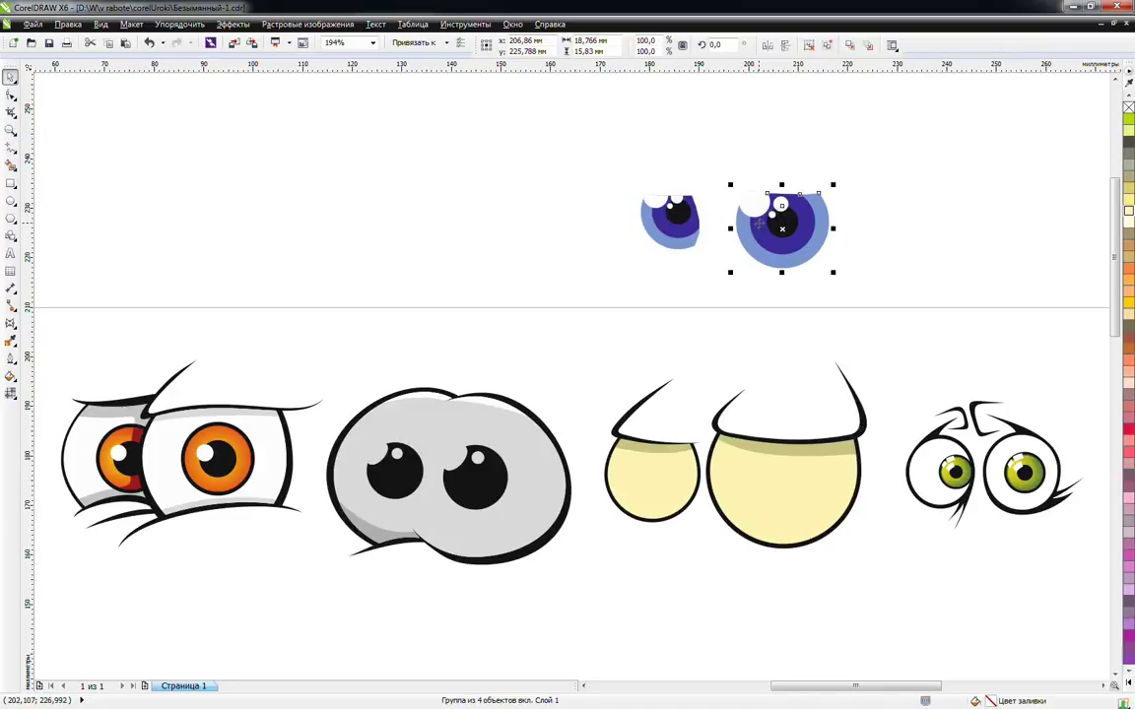
shift+click(679, 217)
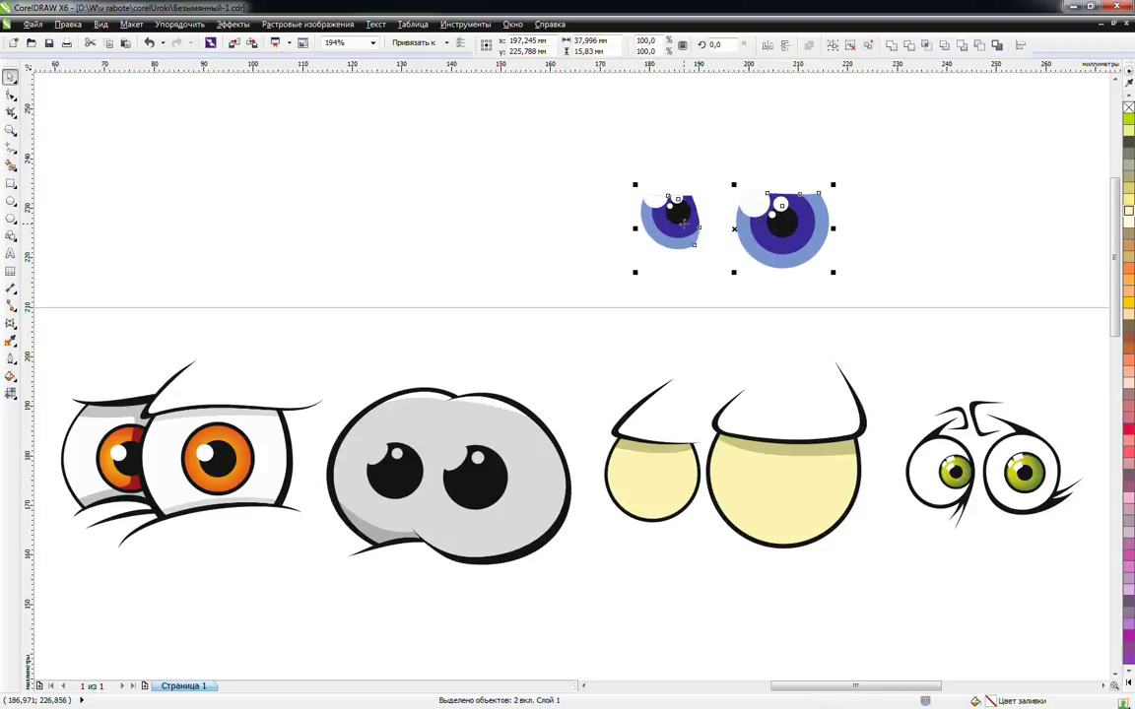
key(Down)
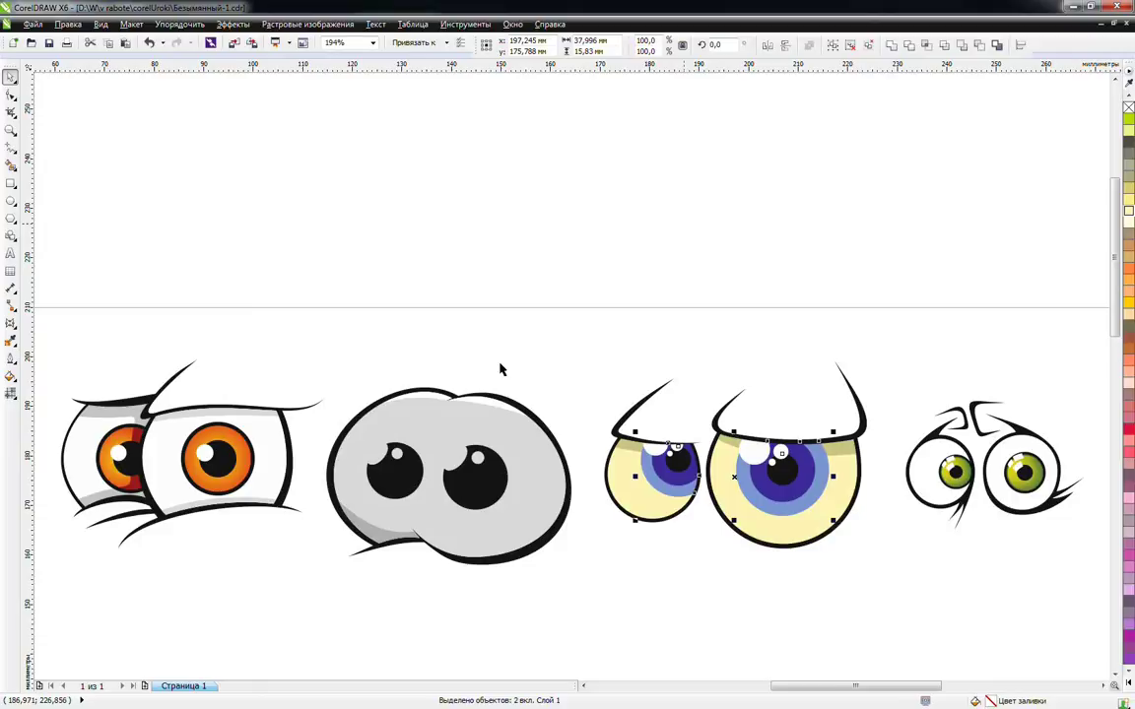
Ungroup the two blue irises so their highlights and rings can be edited separately
click(455, 366)
click(12, 130)
drag(545, 385, 861, 536)
key(space)
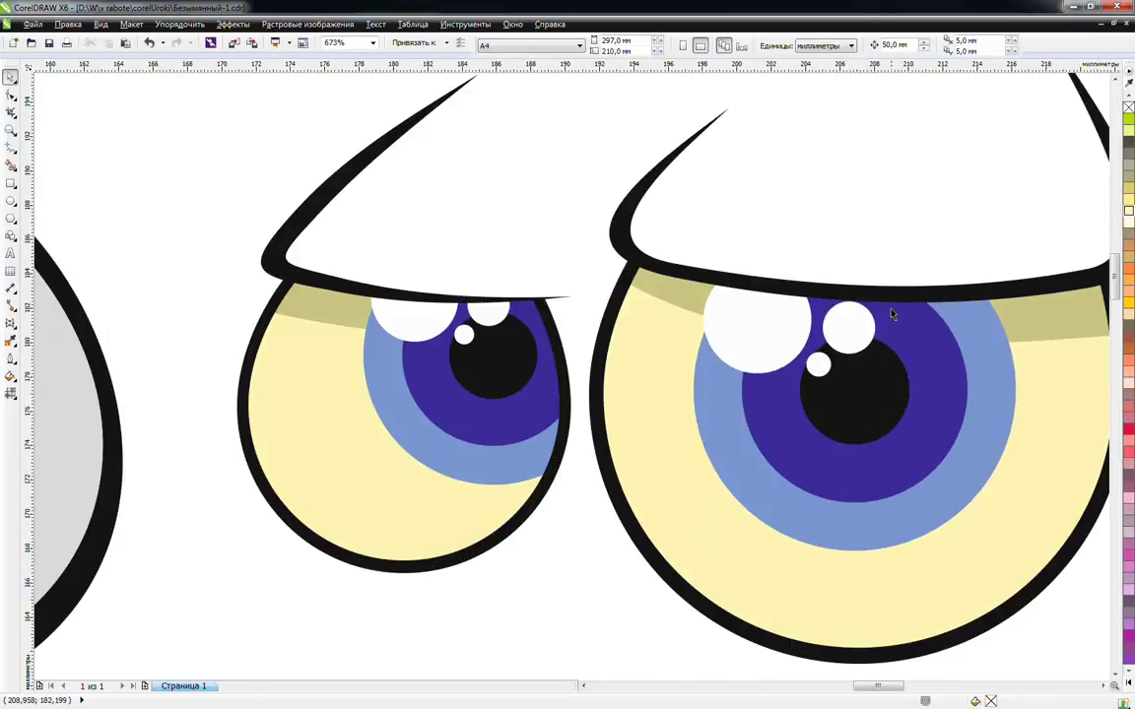
click(336, 310)
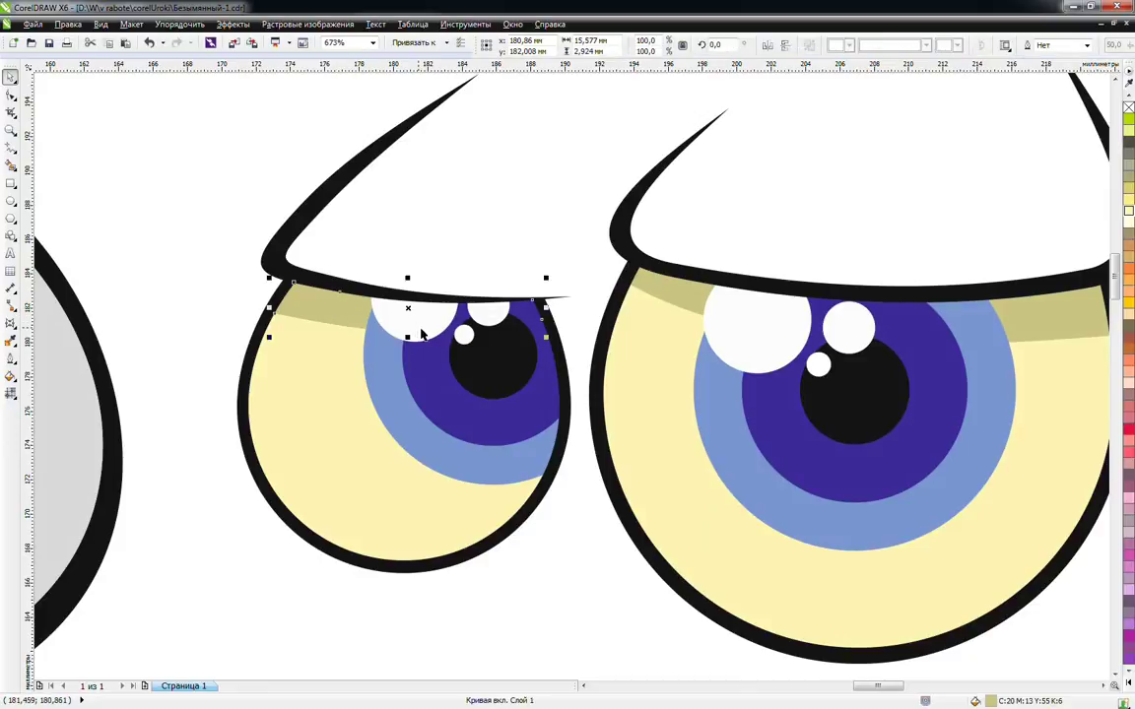
click(425, 331)
click(773, 322)
click(810, 47)
click(182, 312)
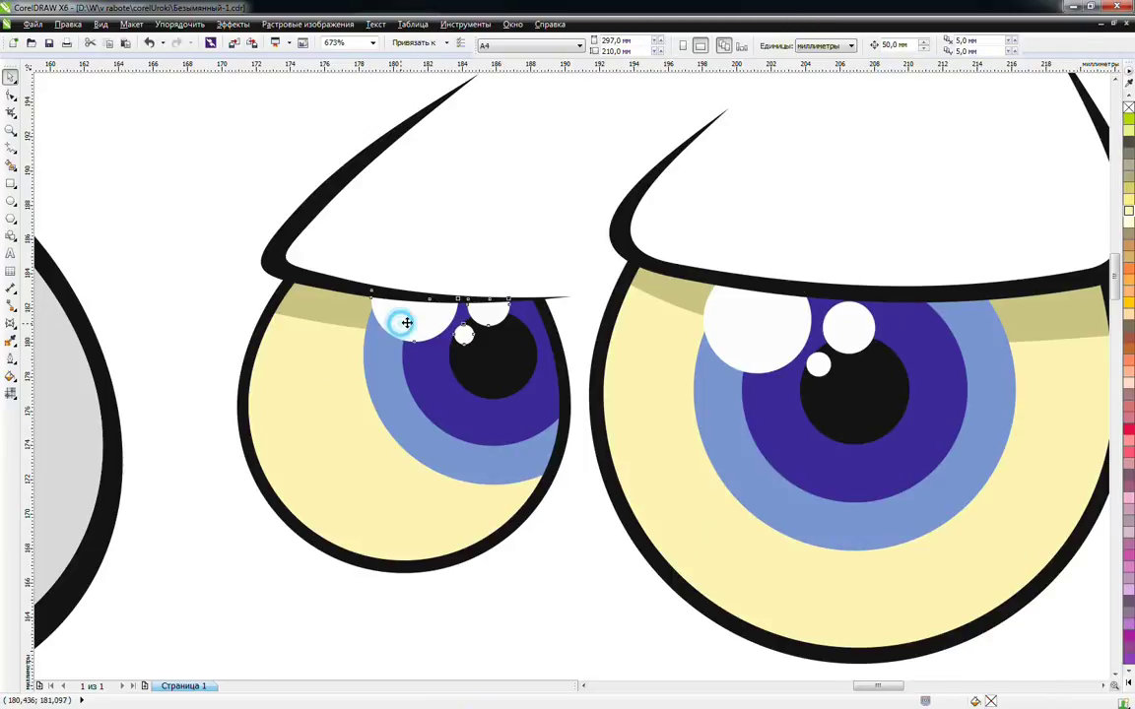
Intersect the left yellow eye's shadow with its white highlights and fill the overlap with a light grey
click(340, 310)
shift+click(424, 326)
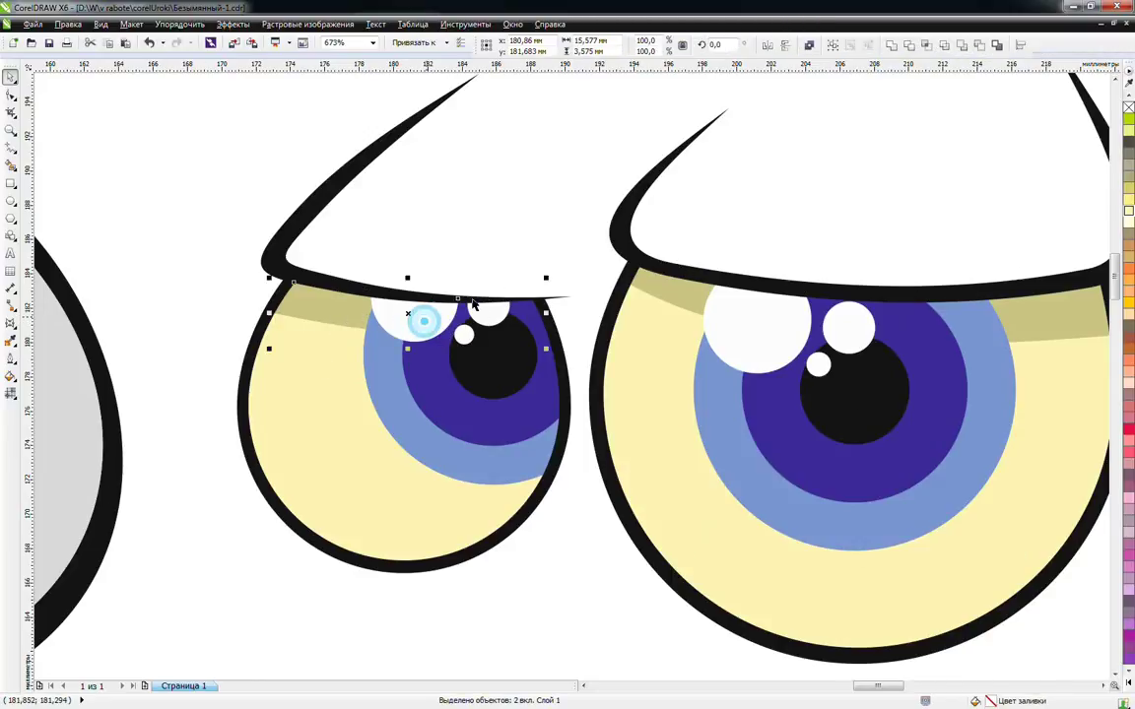
click(926, 46)
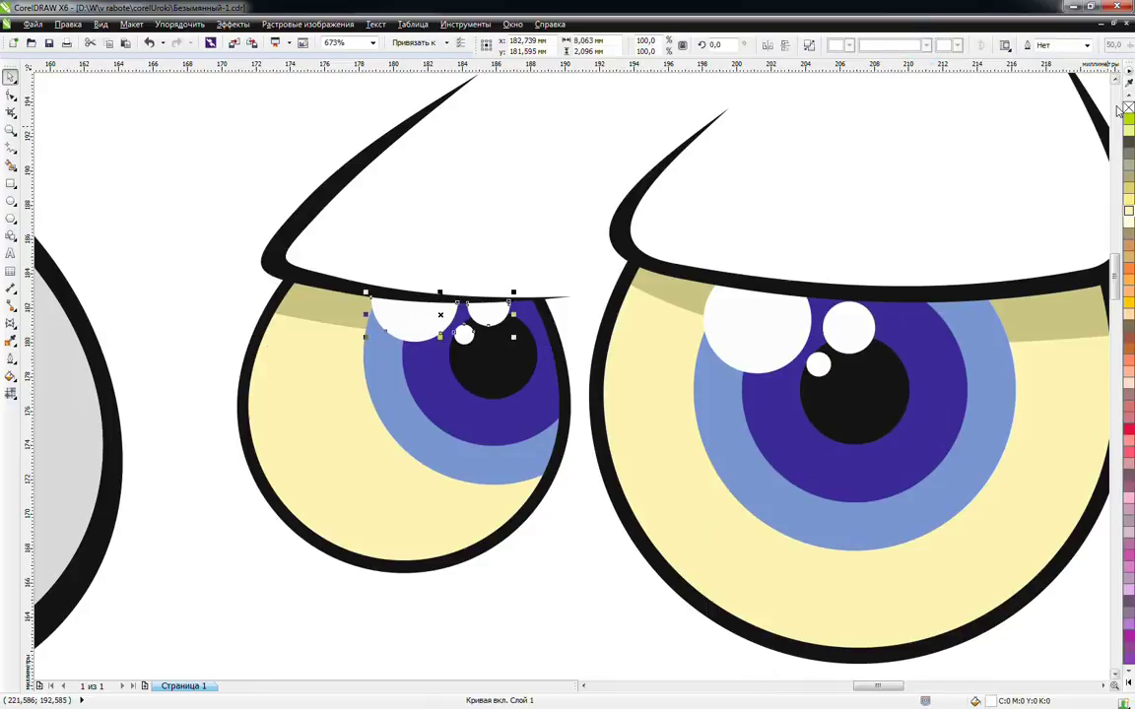
scroll(1129, 103, up, 3)
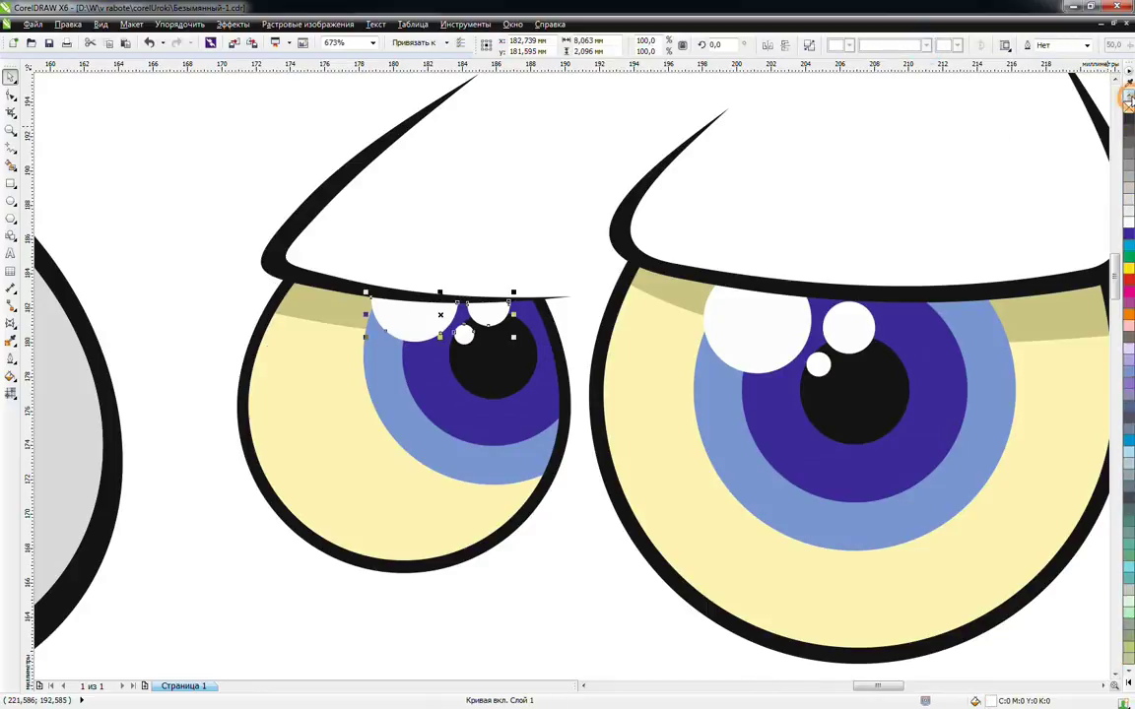
click(1128, 202)
Intersect the right yellow eye's shadow with its white highlights and fill the overlap with 30% black grey
click(683, 297)
shift+click(743, 337)
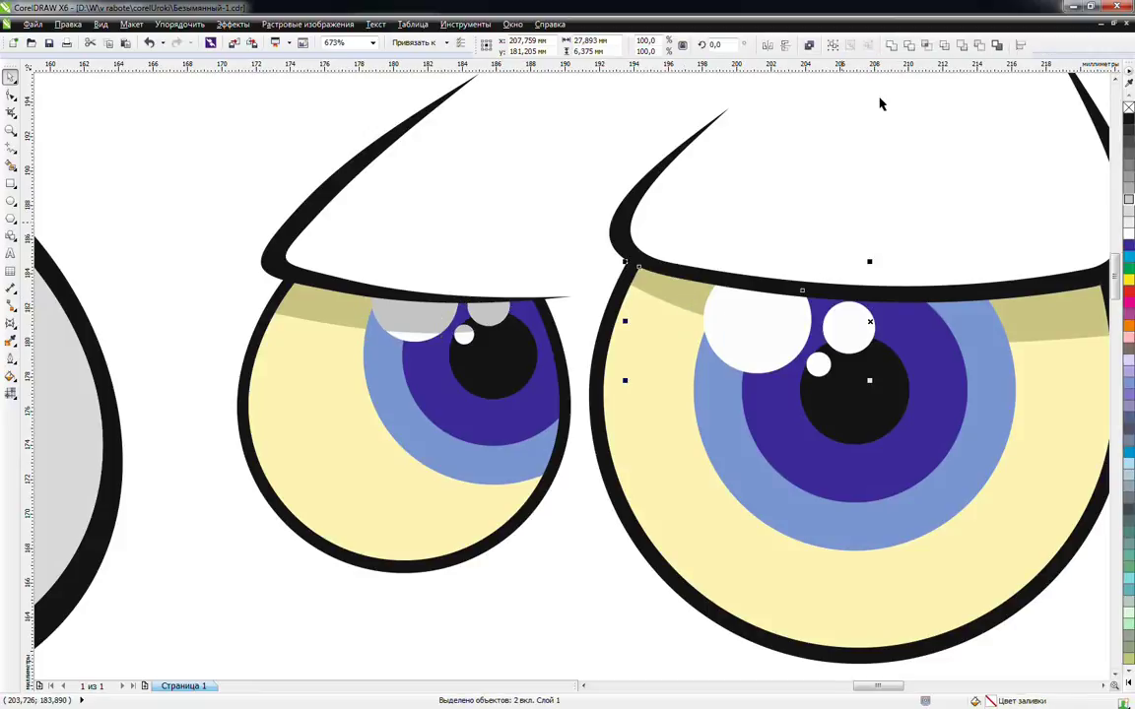
click(928, 47)
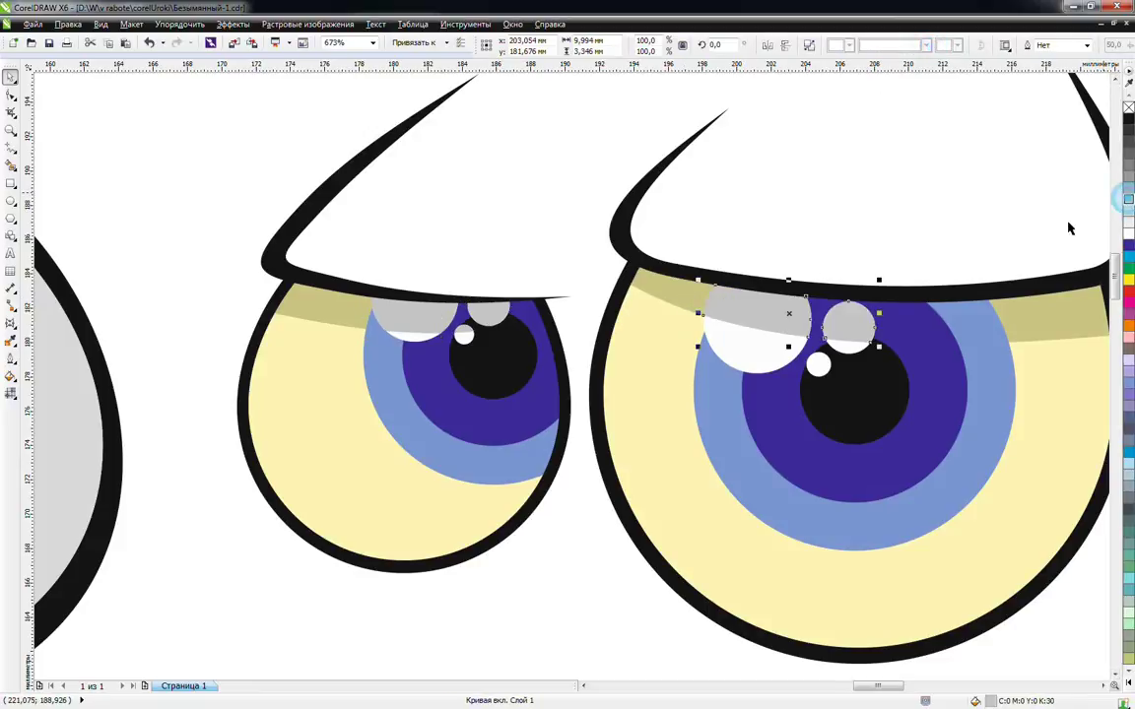
click(551, 532)
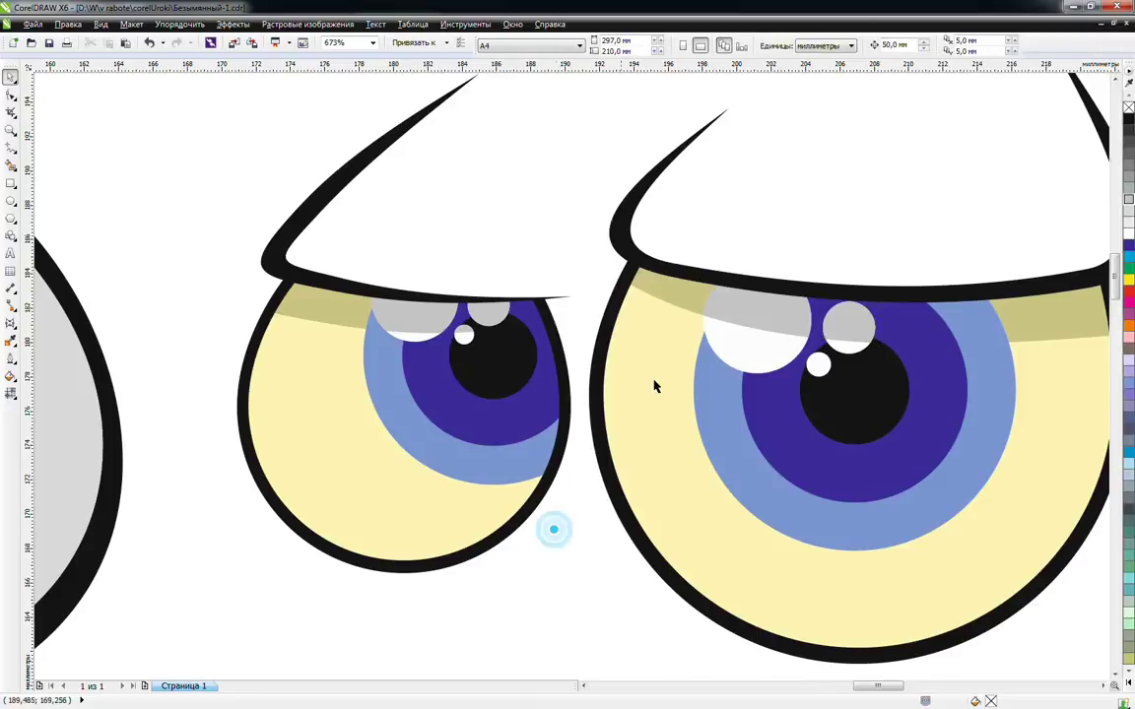
Intersect the right eye's shadow with its light-blue iris ring and fill the overlap with C68 M49 Y13 K13 (#5E739F)
click(684, 292)
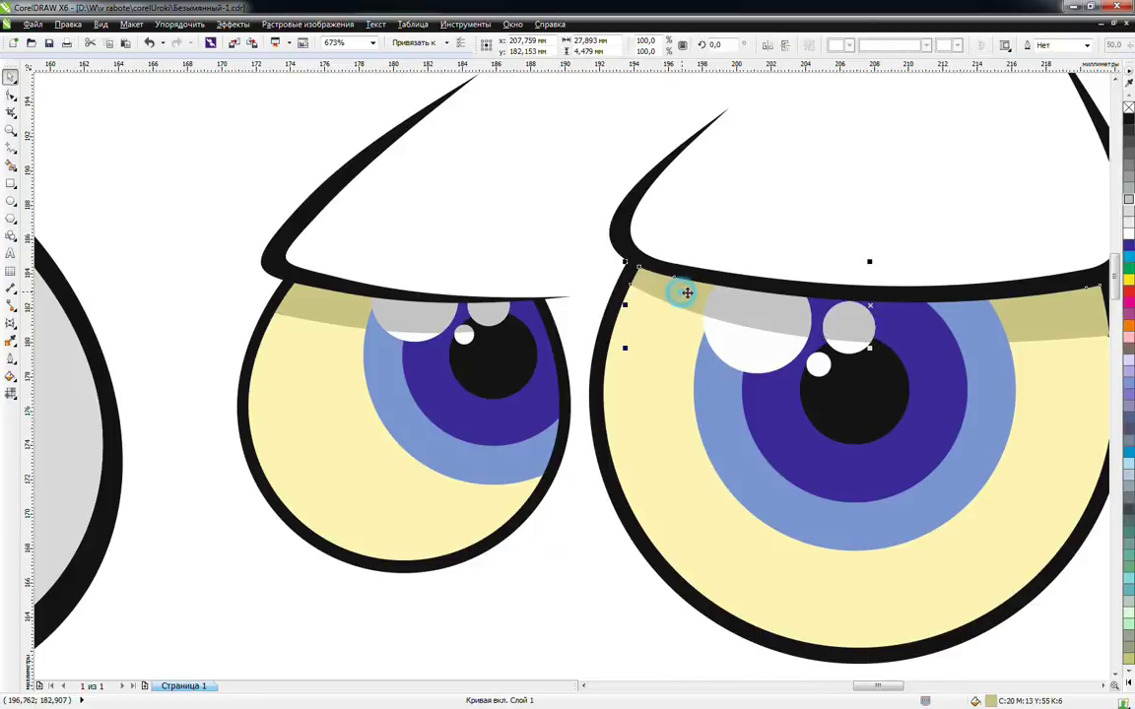
shift+click(983, 375)
click(929, 47)
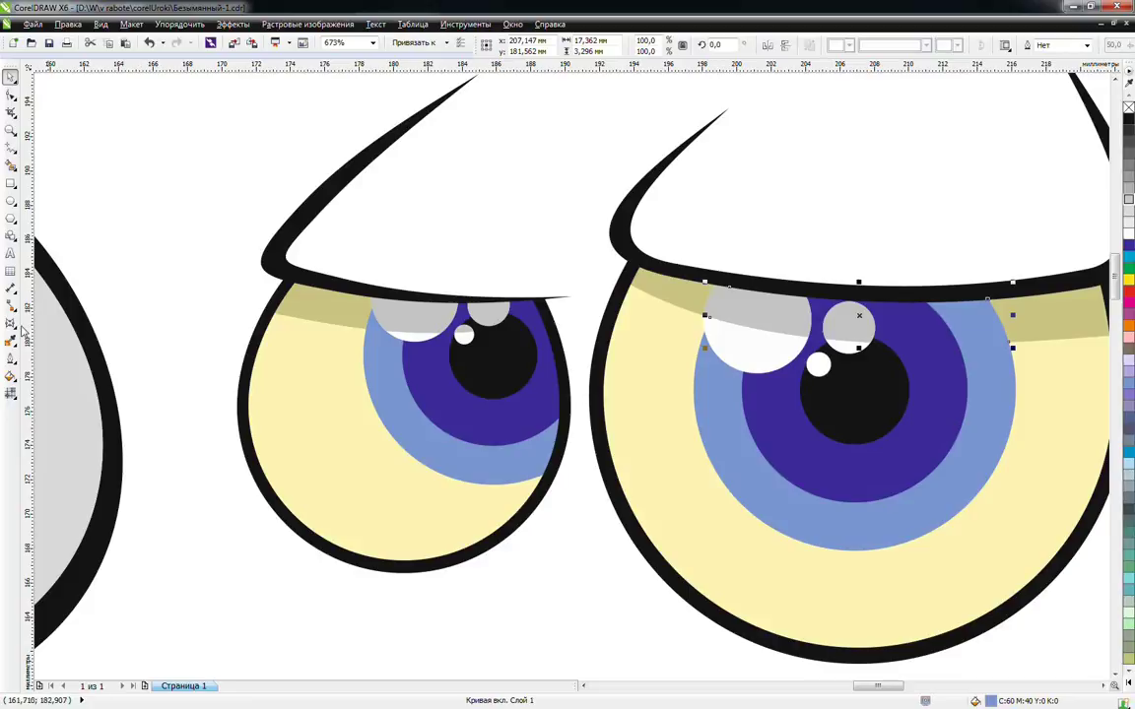
click(12, 378)
click(49, 369)
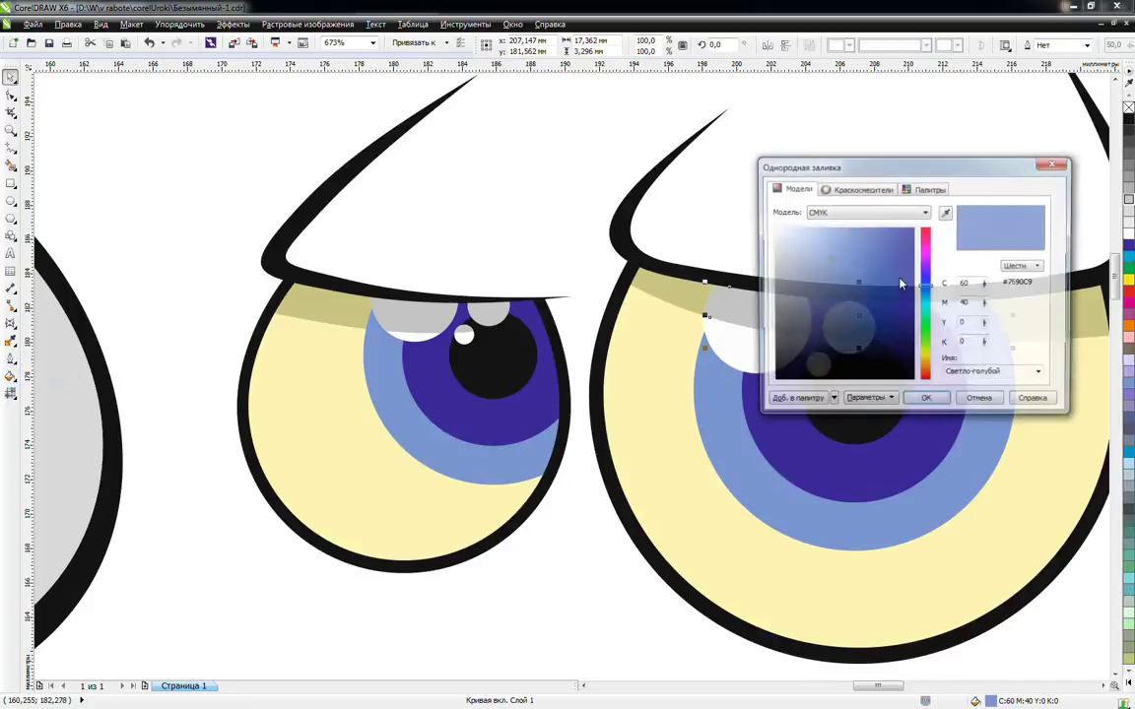
click(829, 285)
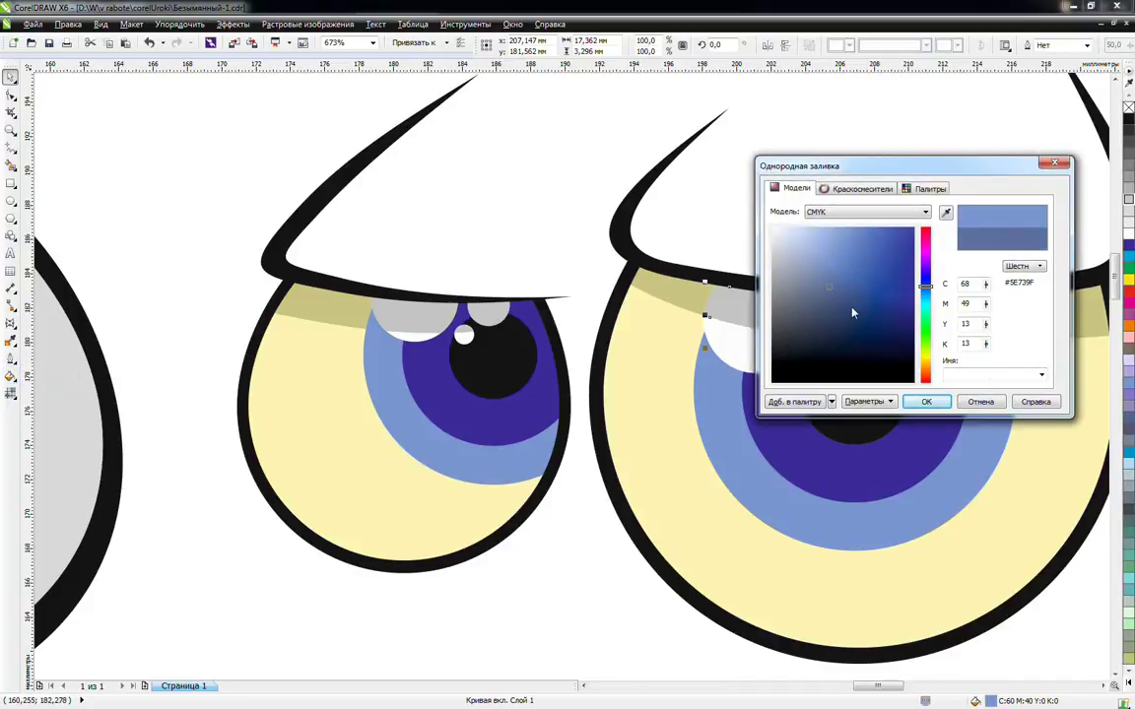
click(926, 401)
click(556, 548)
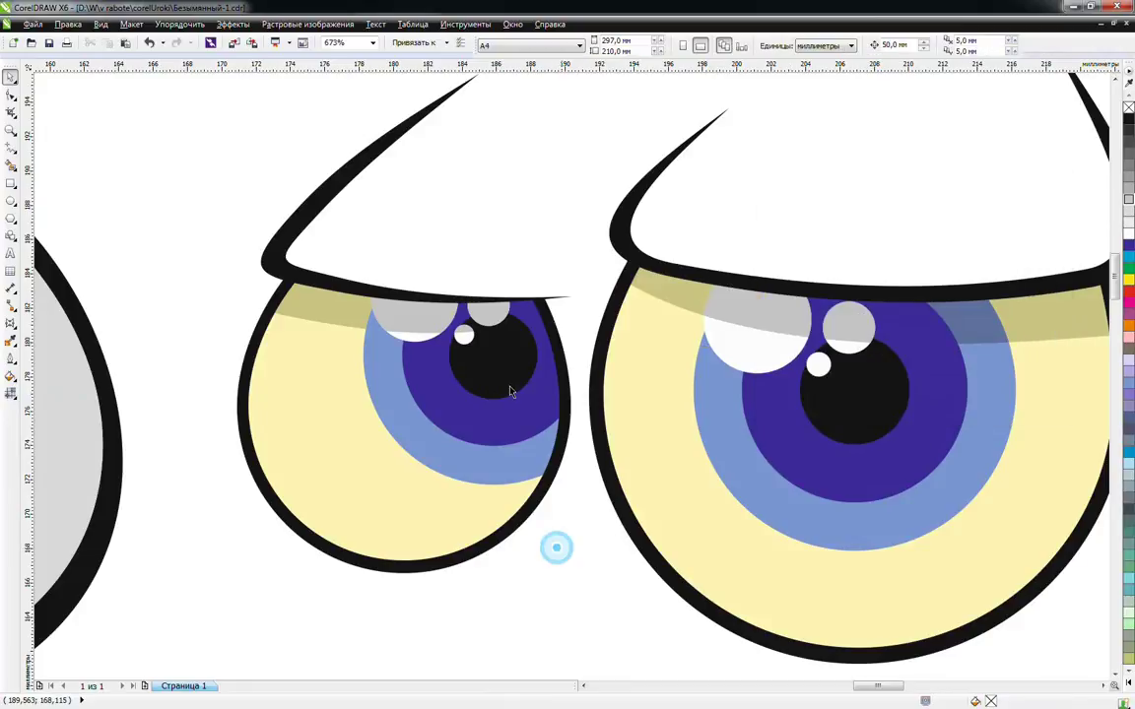
Intersect the left eye's shadow with its light-blue iris ring and copy the right eye's shaded-ring fill to the overlap
click(337, 310)
shift+click(381, 374)
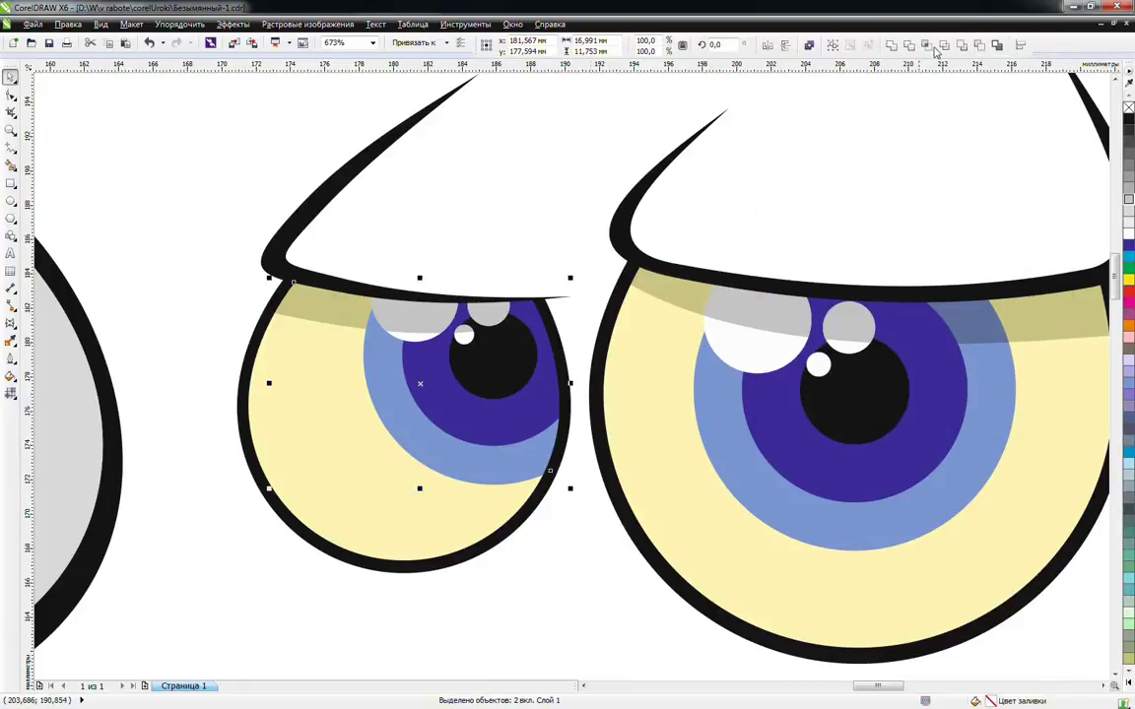
click(925, 46)
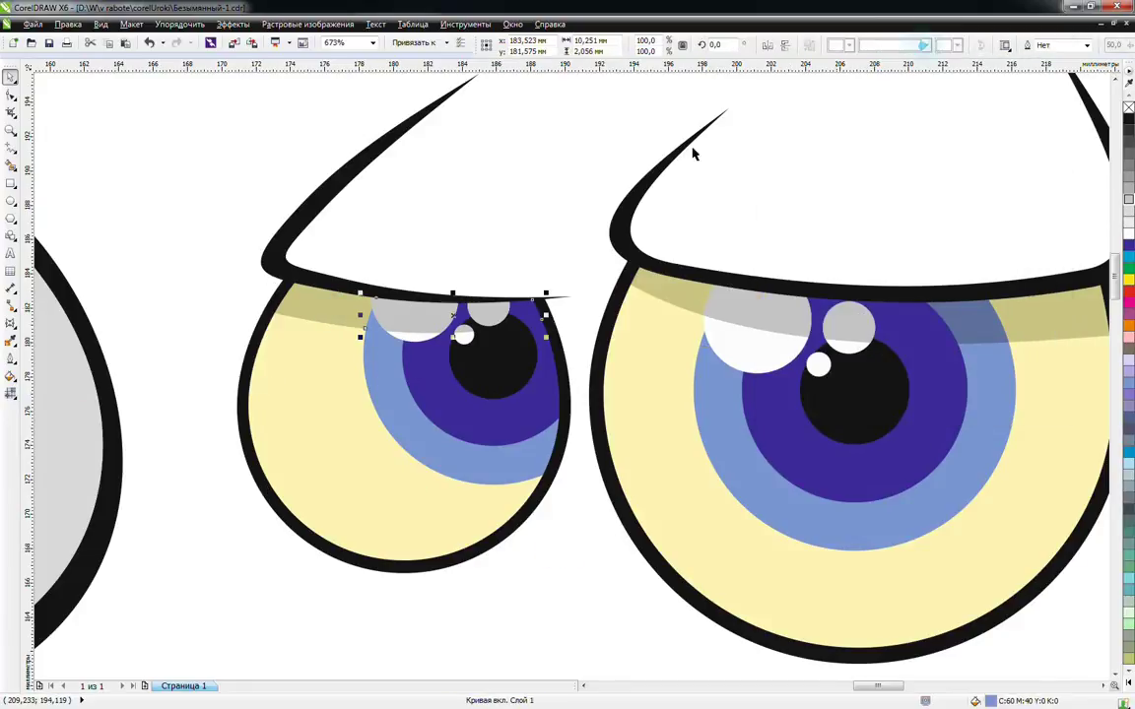
click(11, 379)
click(41, 382)
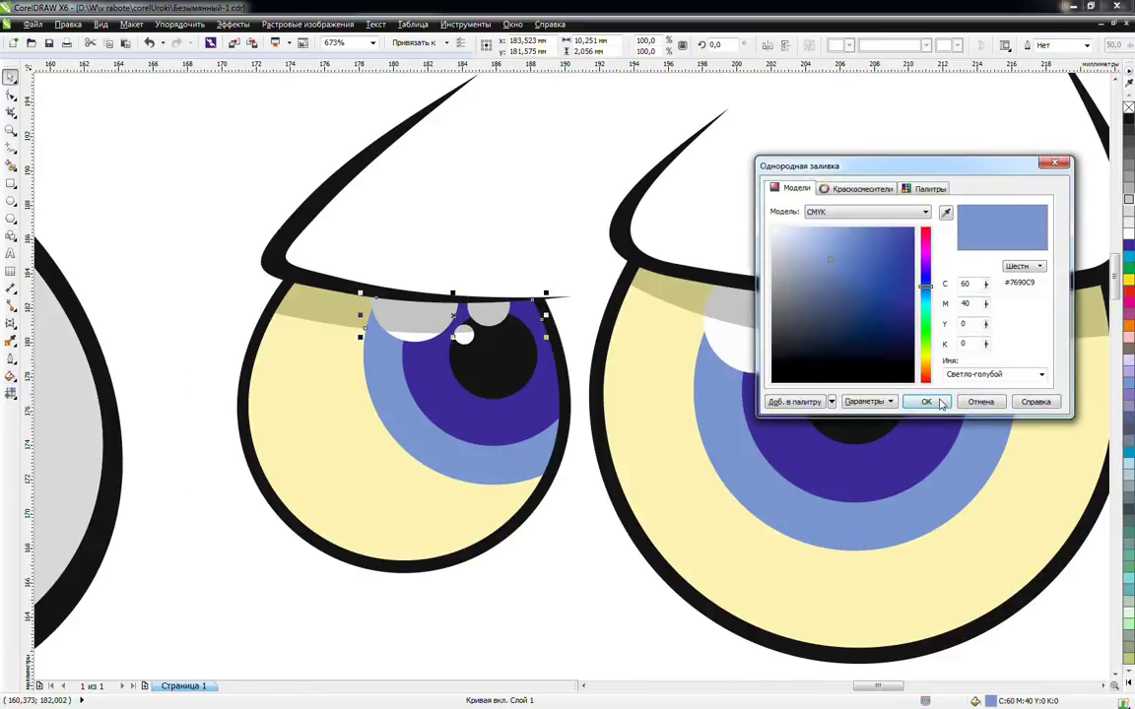
click(976, 405)
click(980, 324)
drag(980, 323, 374, 322)
click(430, 397)
Intersect the right eye's shadow with its dark-blue iris circle and fill the overlap with C99 M100 Y5 K27
click(697, 306)
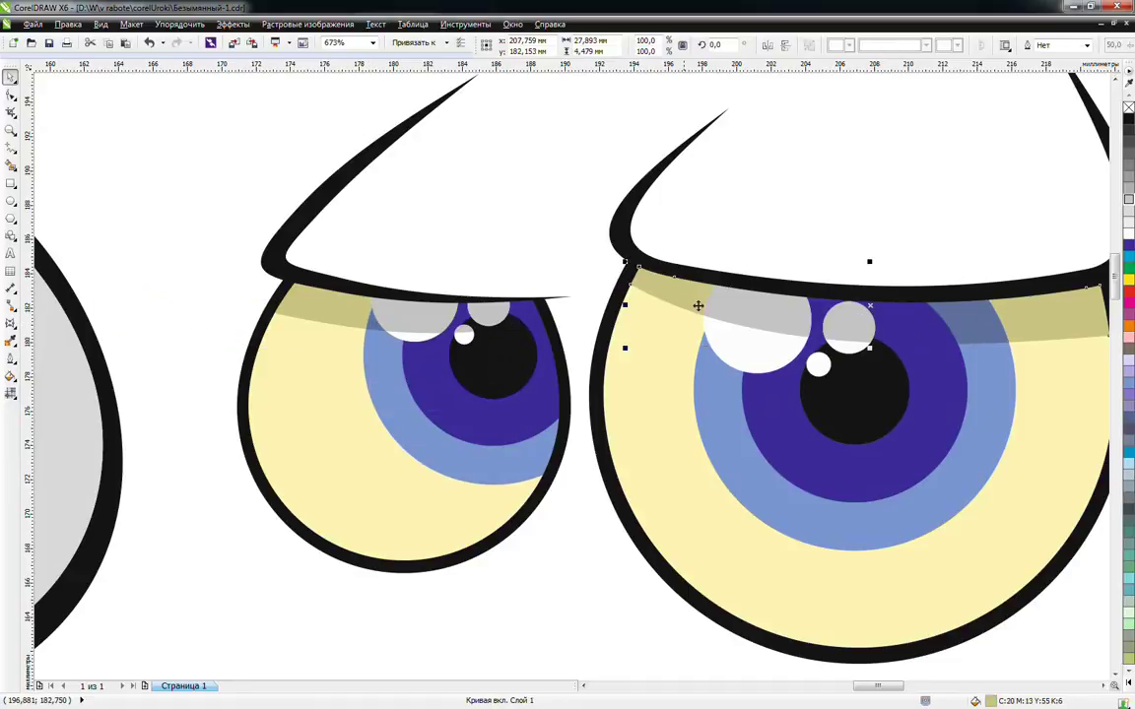
shift+click(926, 368)
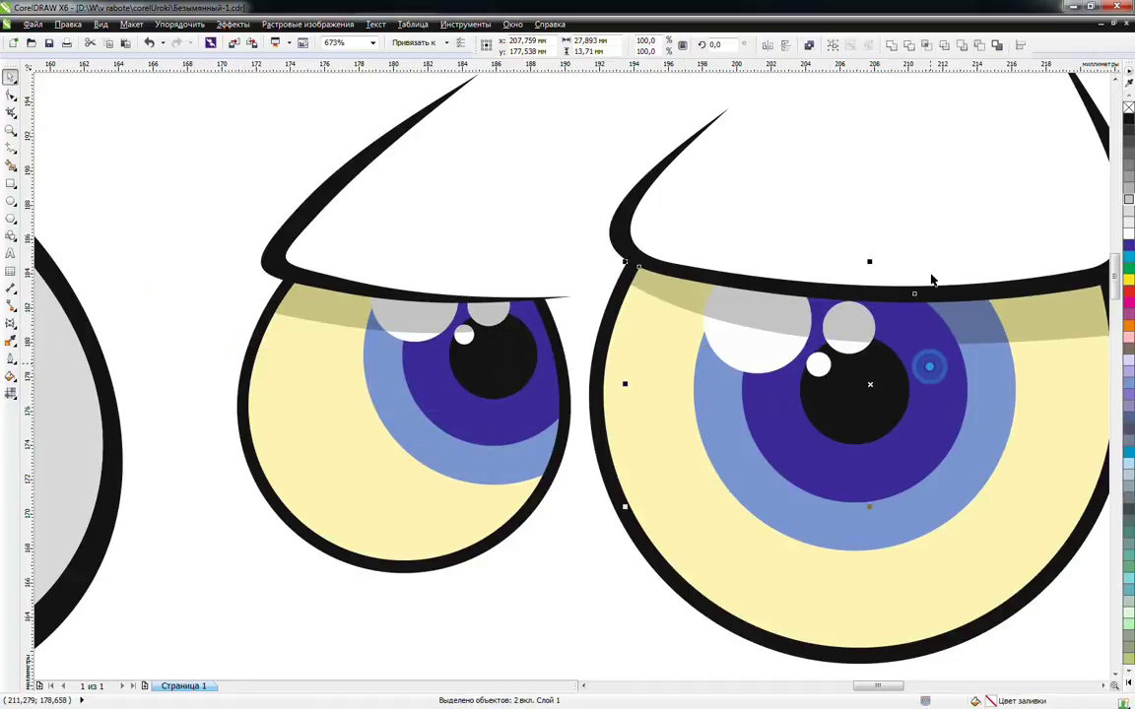
click(926, 45)
click(12, 361)
click(29, 372)
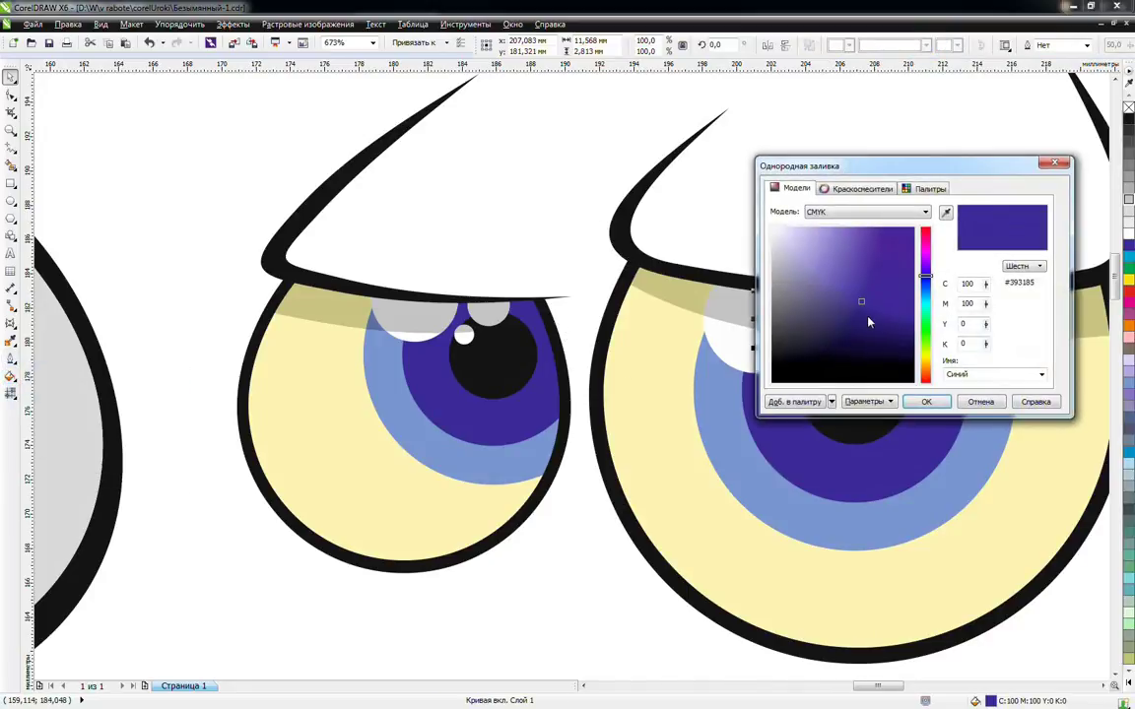
click(867, 317)
click(926, 401)
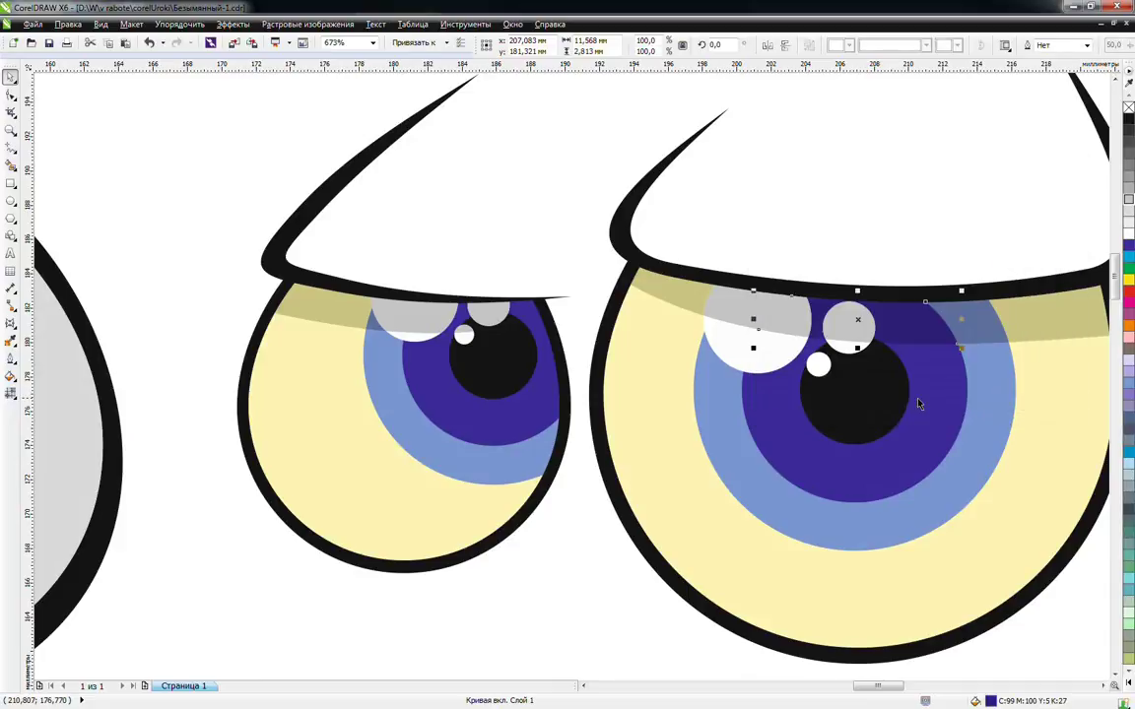
Intersect the left eye's shadow with its dark-blue iris and copy all properties from the right eye's shaded dark-blue piece
click(311, 286)
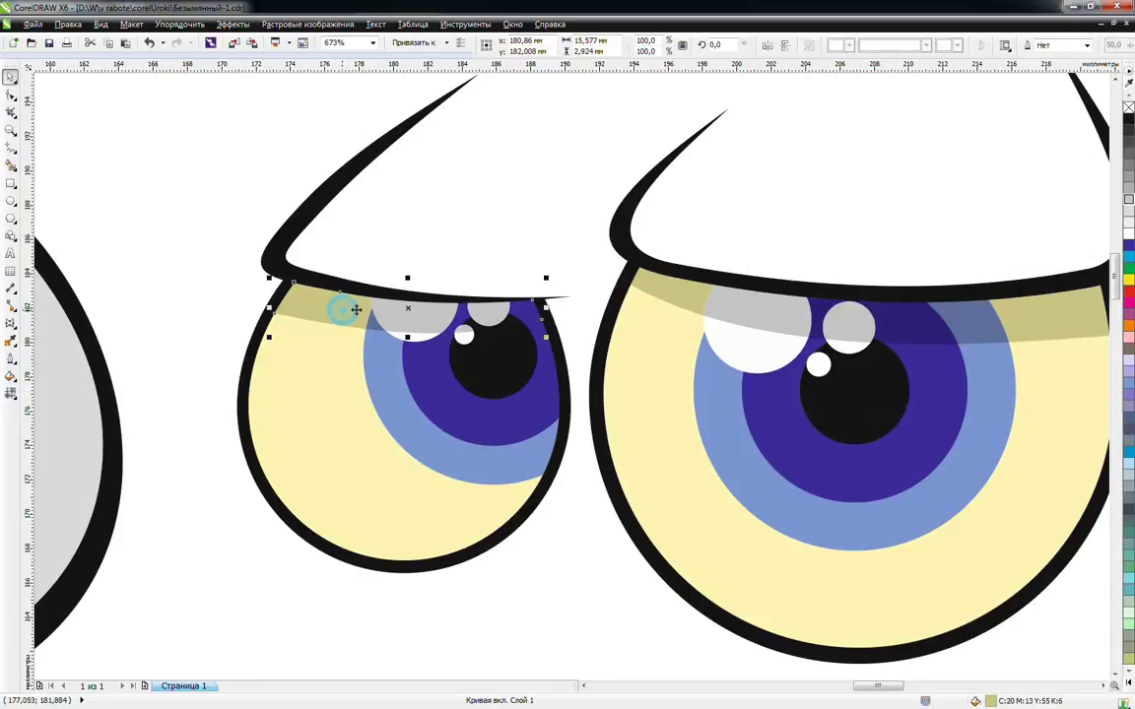
shift+click(395, 352)
click(927, 43)
click(569, 500)
click(904, 320)
drag(904, 316, 530, 309)
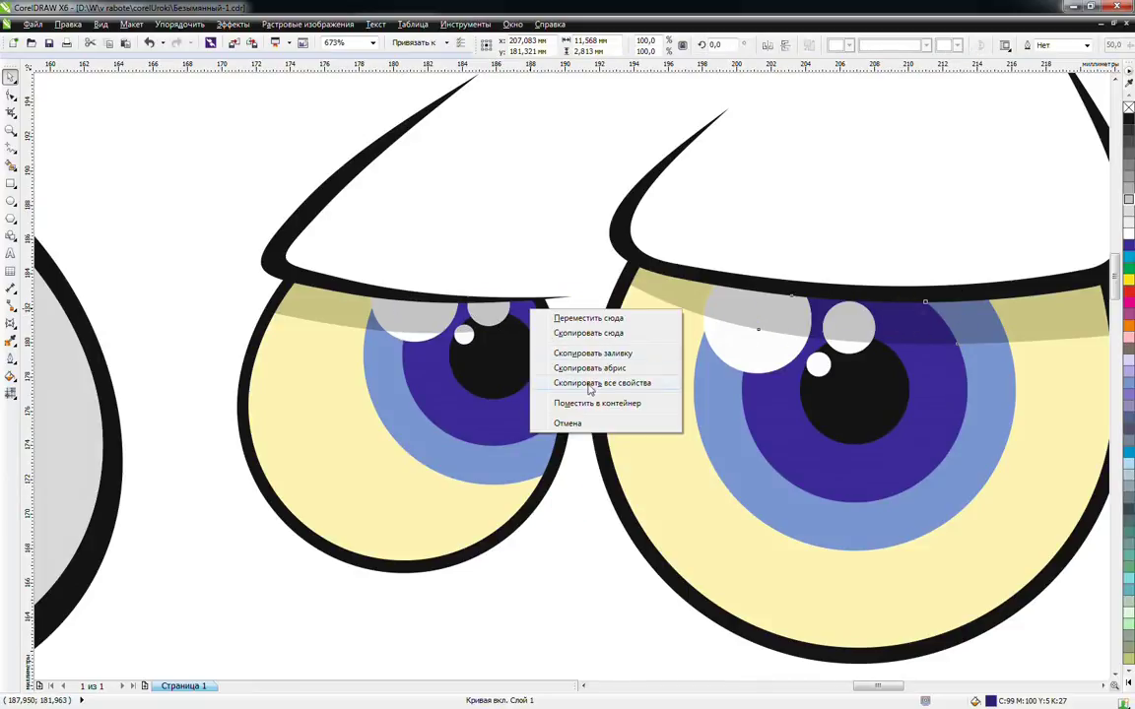
click(592, 383)
click(510, 491)
Move both green irises up 50 mm, clear of their eyes and above the page
key(F4)
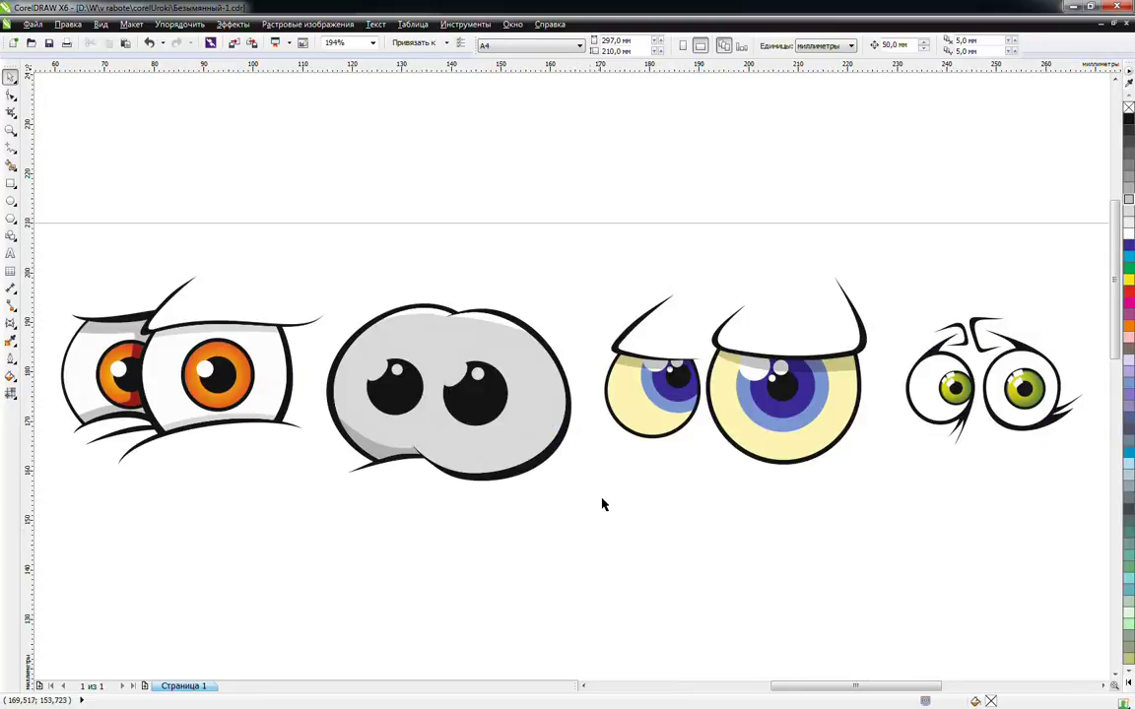
click(1103, 686)
click(1103, 687)
click(1103, 687)
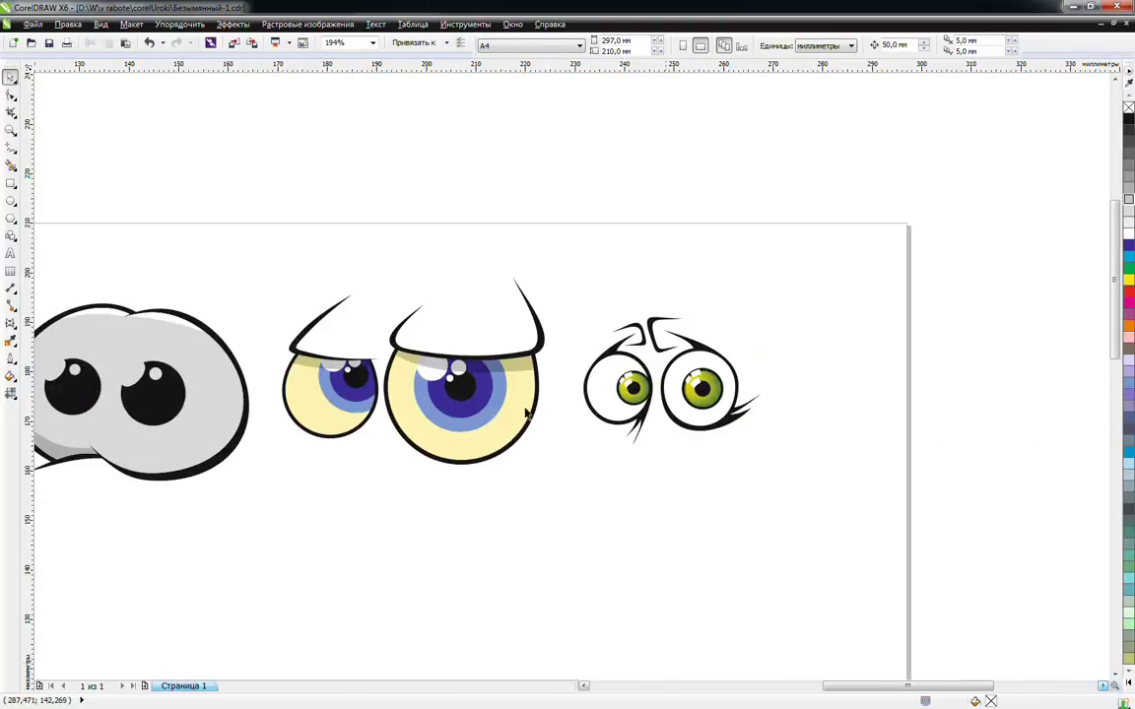
click(11, 129)
drag(545, 286, 824, 467)
key(space)
click(617, 394)
key(Delete)
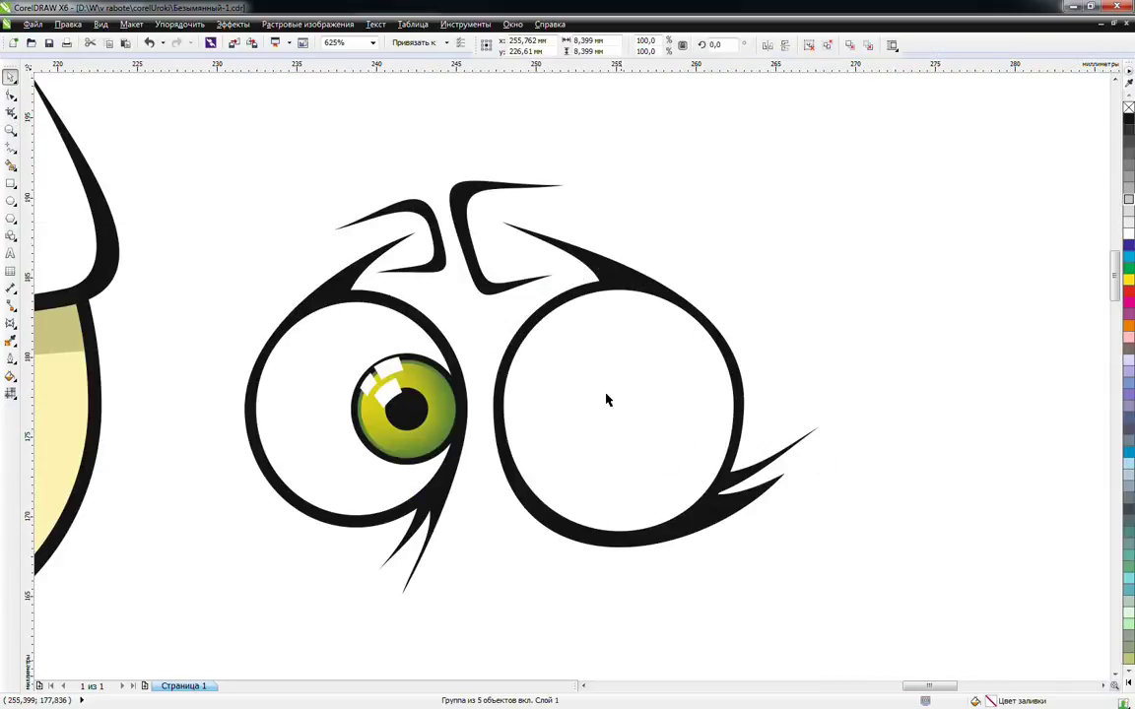
key(F4)
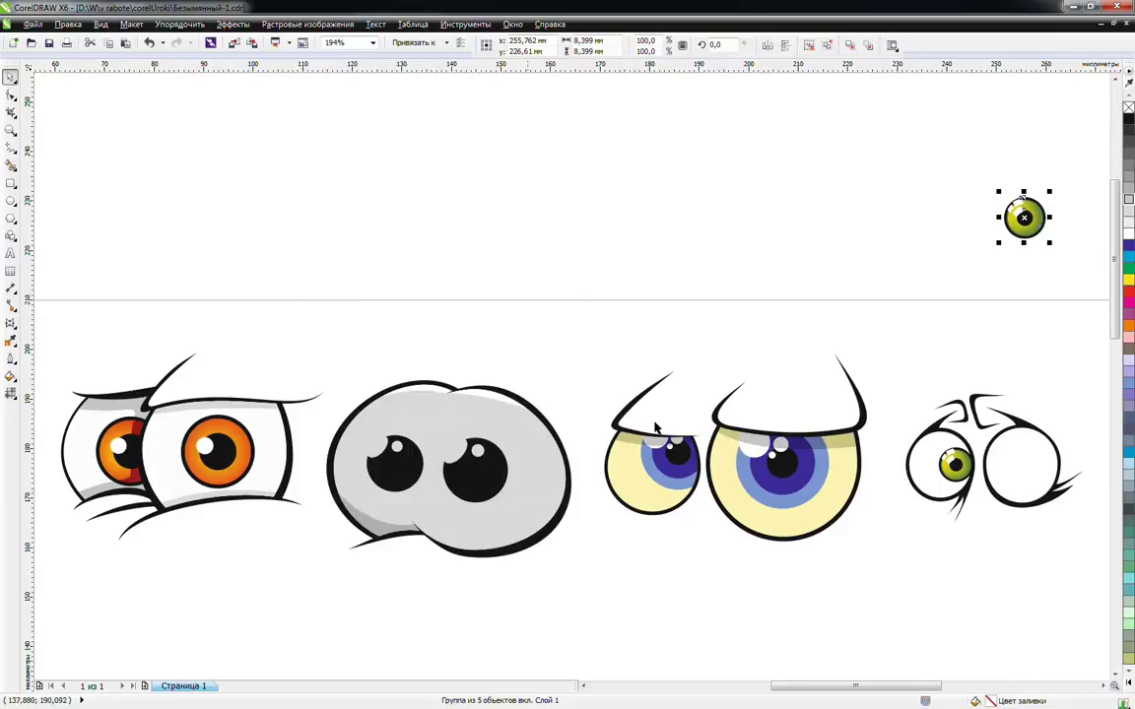
click(951, 458)
key(shift+Up)
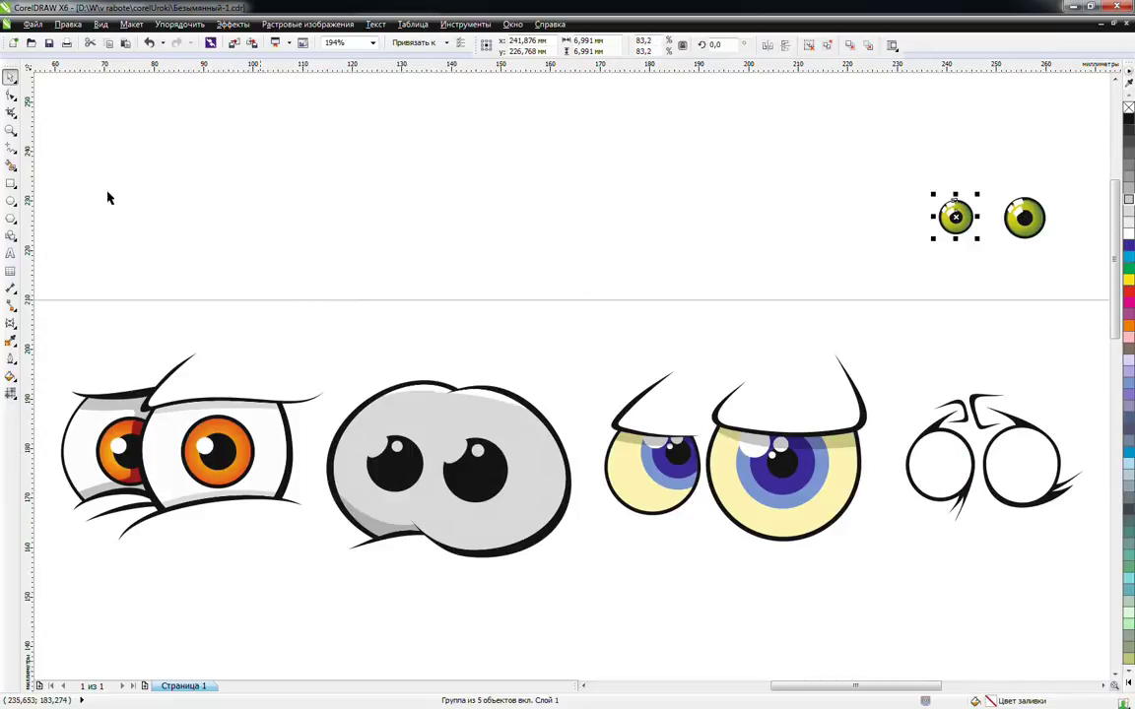
Create closed fill shapes inside both empty round eyes of the rightmost pair with Smart Fill
click(10, 133)
drag(872, 404, 1083, 534)
click(9, 166)
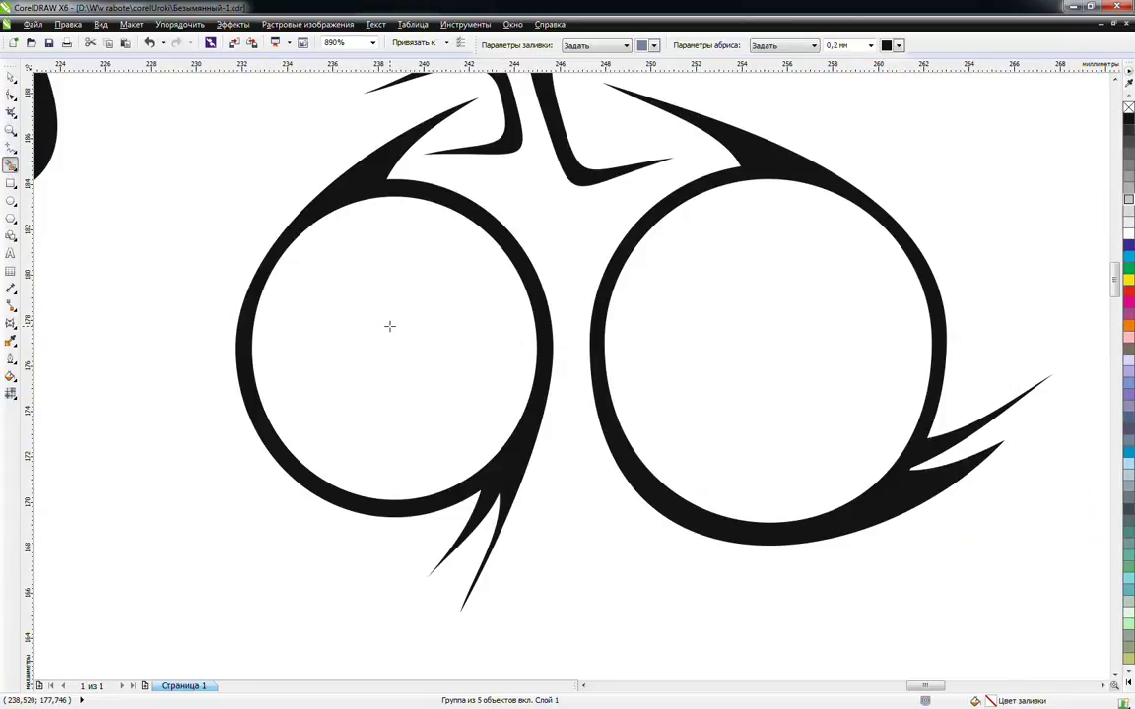
click(391, 326)
click(687, 364)
key(space)
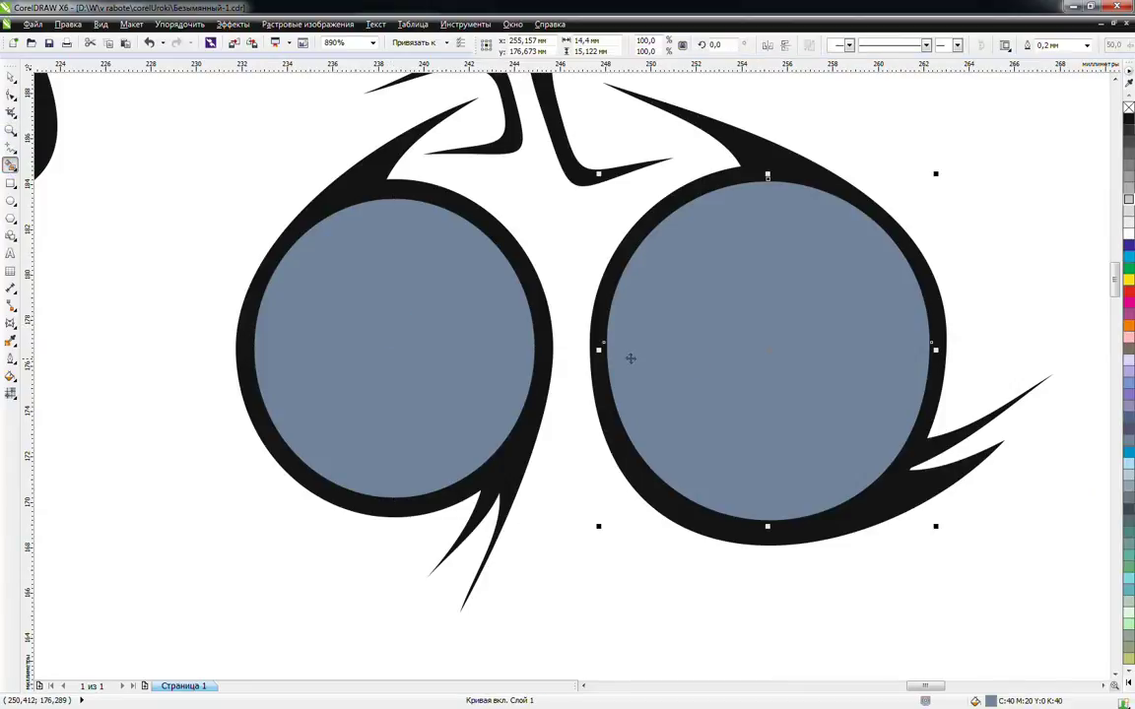
Fill both new eyeball shapes with pale yellow C0 M0 Y40 K0 and remove their outlines
shift+click(446, 378)
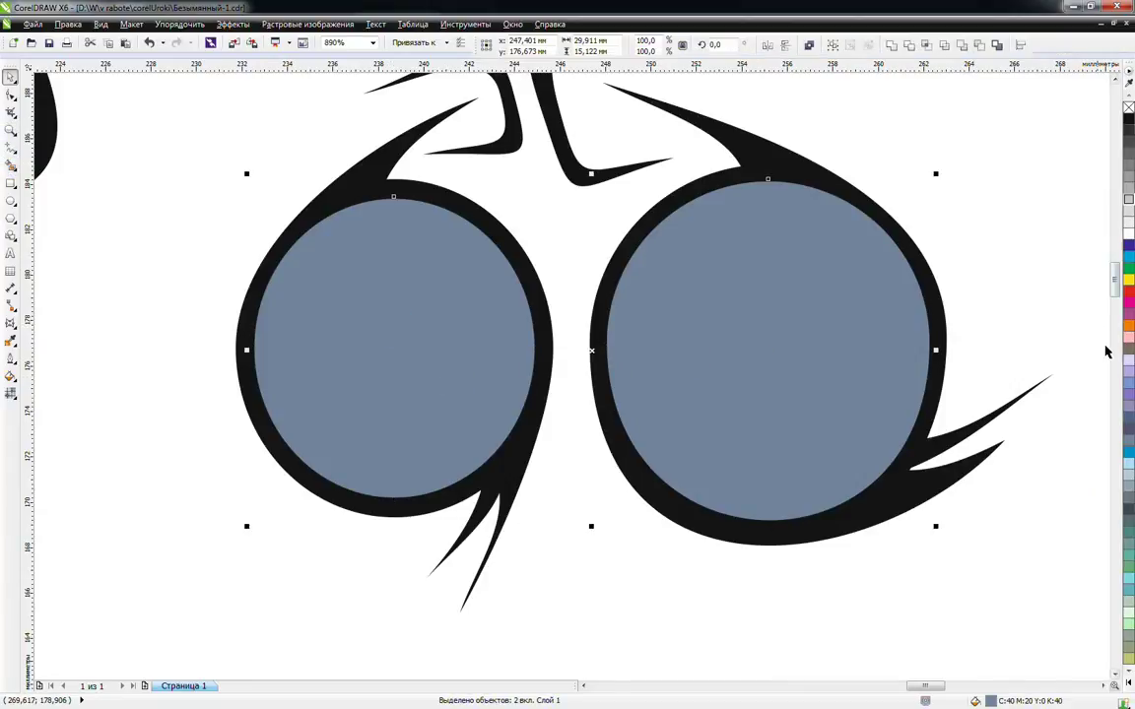
click(1129, 684)
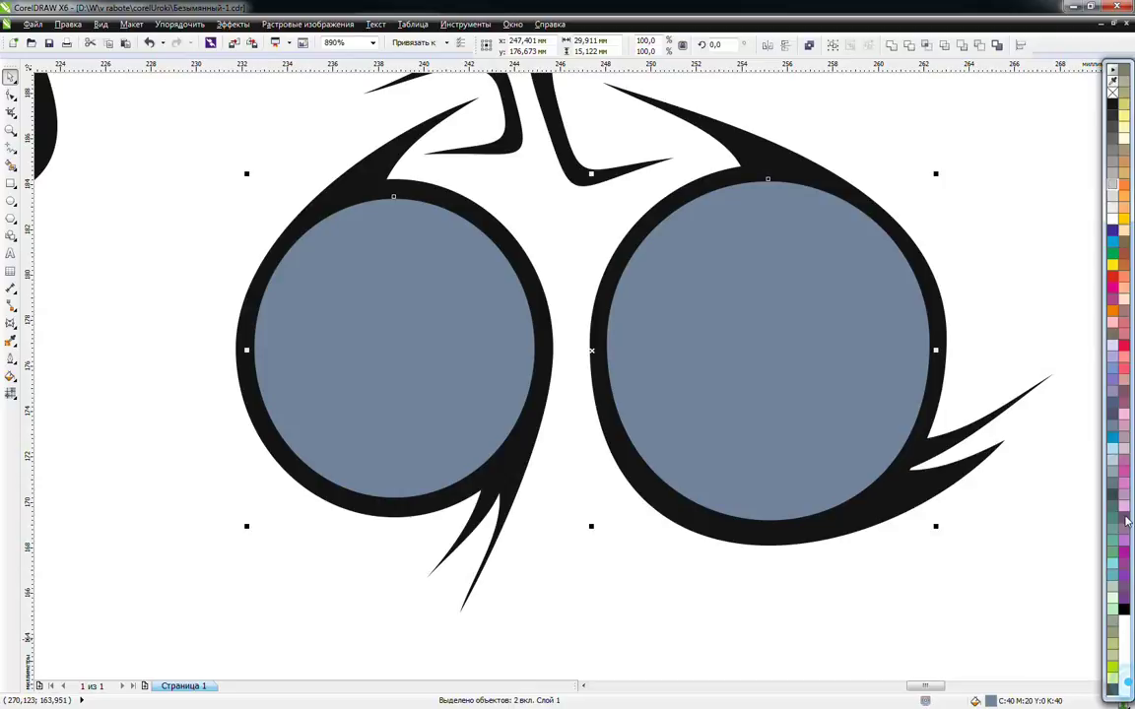
click(1123, 116)
right_click(1112, 94)
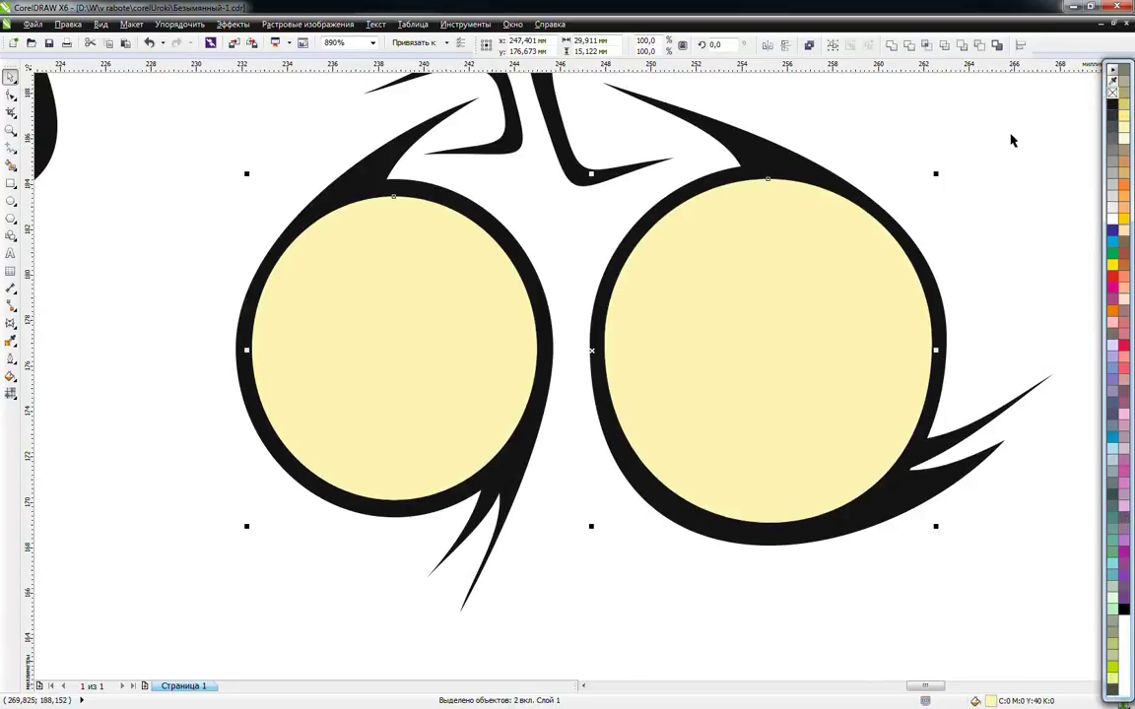
click(1014, 137)
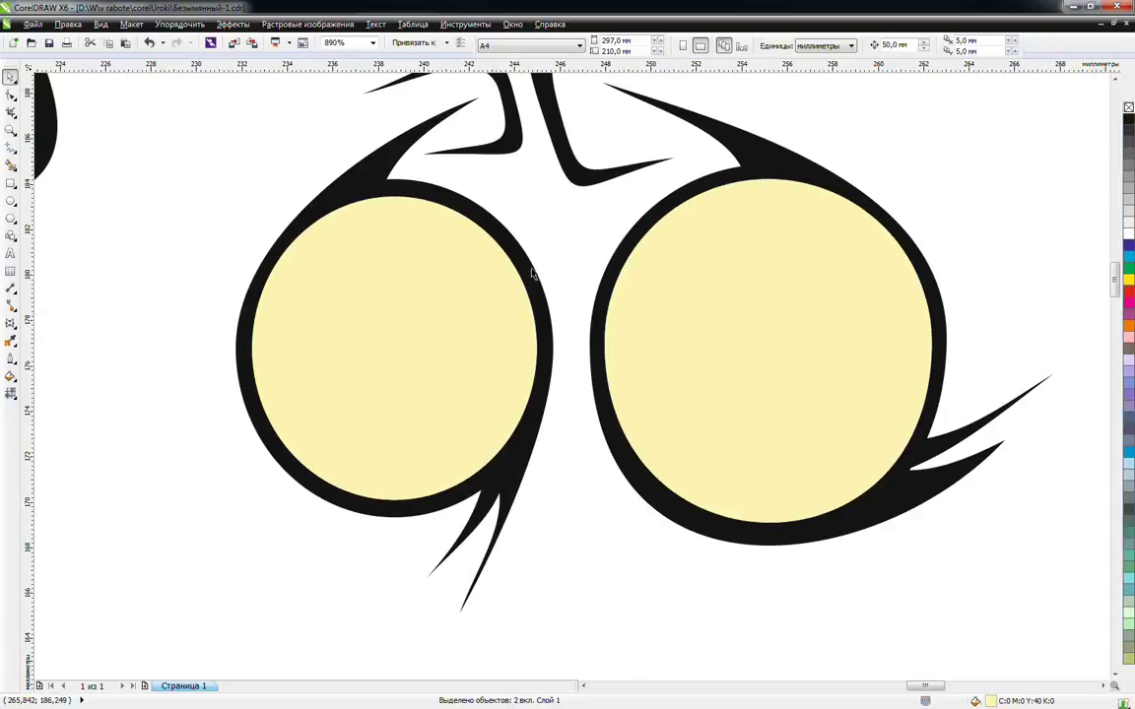
Duplicate the left eyeball about 0.4 mm right and 0.9 mm down, intersect it with the original, and delete the offset copy
click(375, 303)
drag(375, 303, 384, 325)
right_click(384, 325)
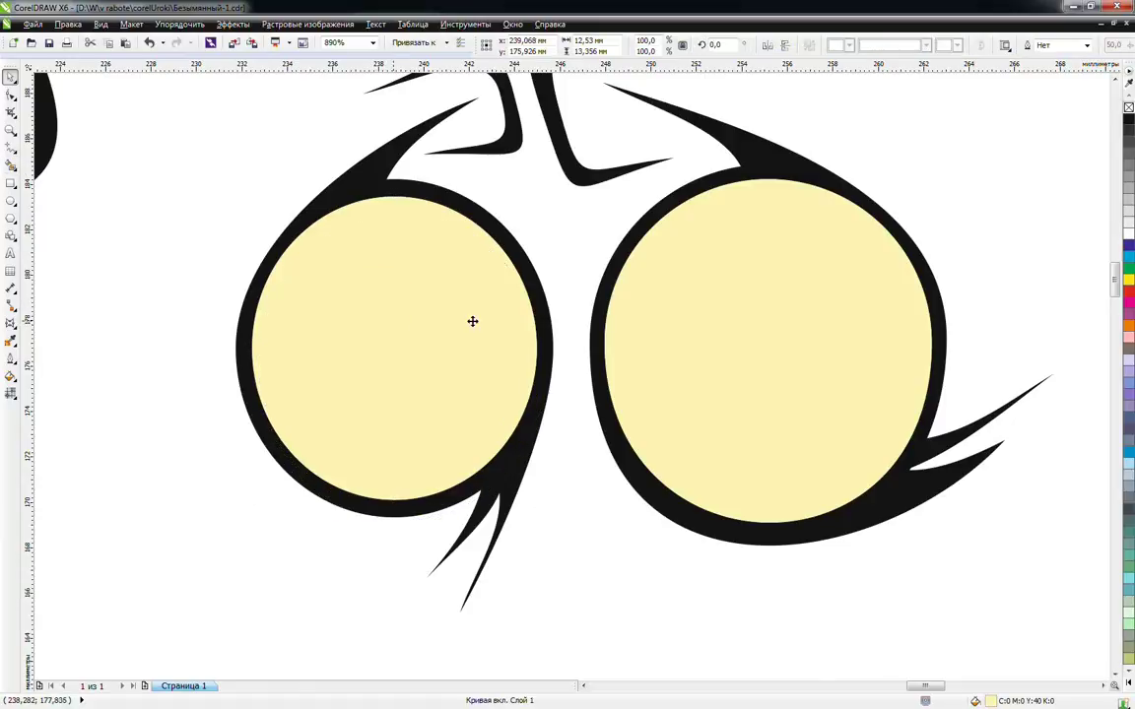
drag(472, 321, 385, 324)
shift+click(385, 205)
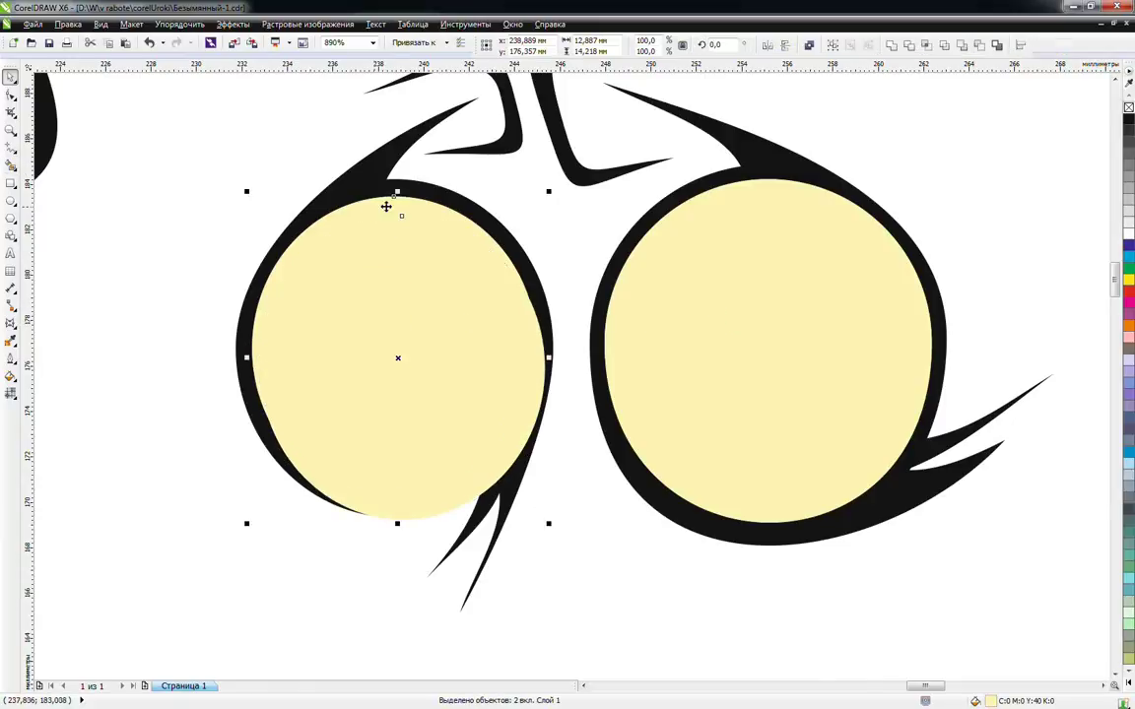
click(927, 44)
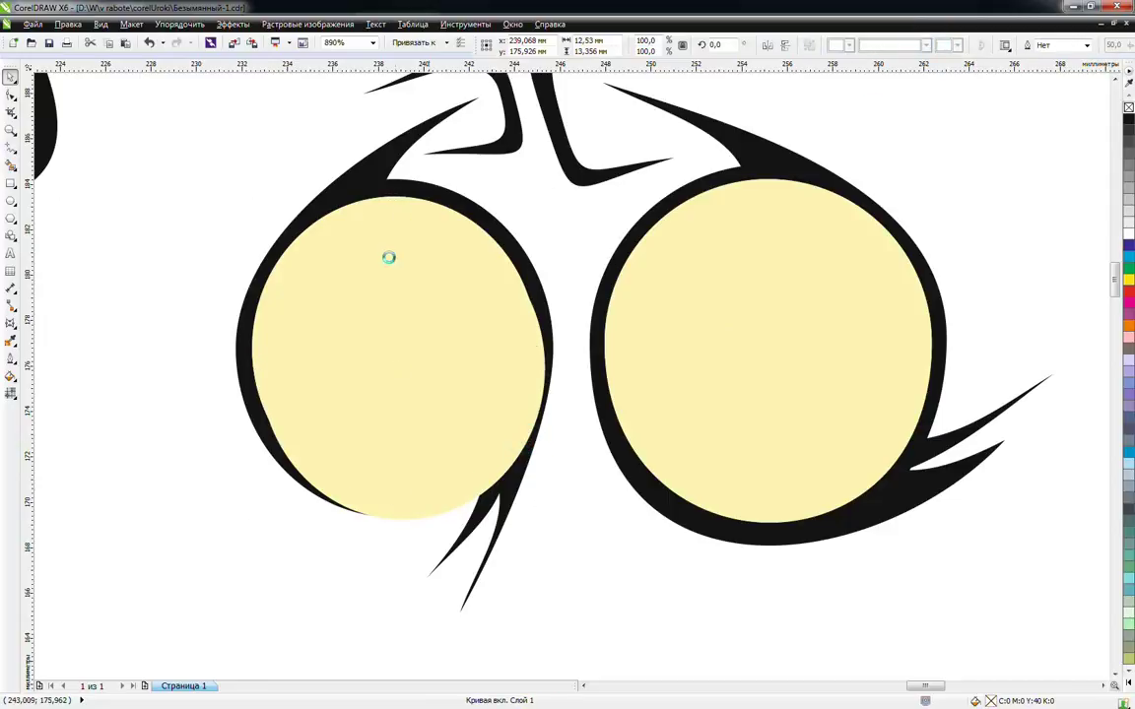
Fill the left eye's original shape with the darker yellow C20 M12 Y49 K4 as its upper shadow
click(374, 197)
click(10, 379)
click(45, 374)
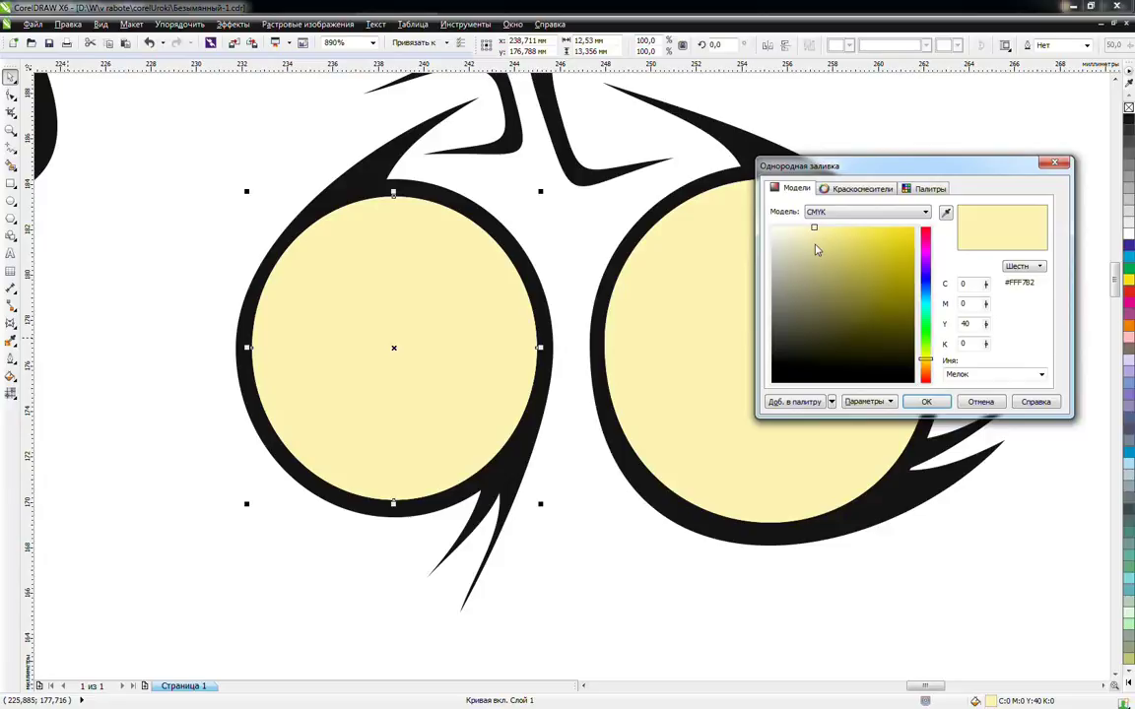
click(815, 259)
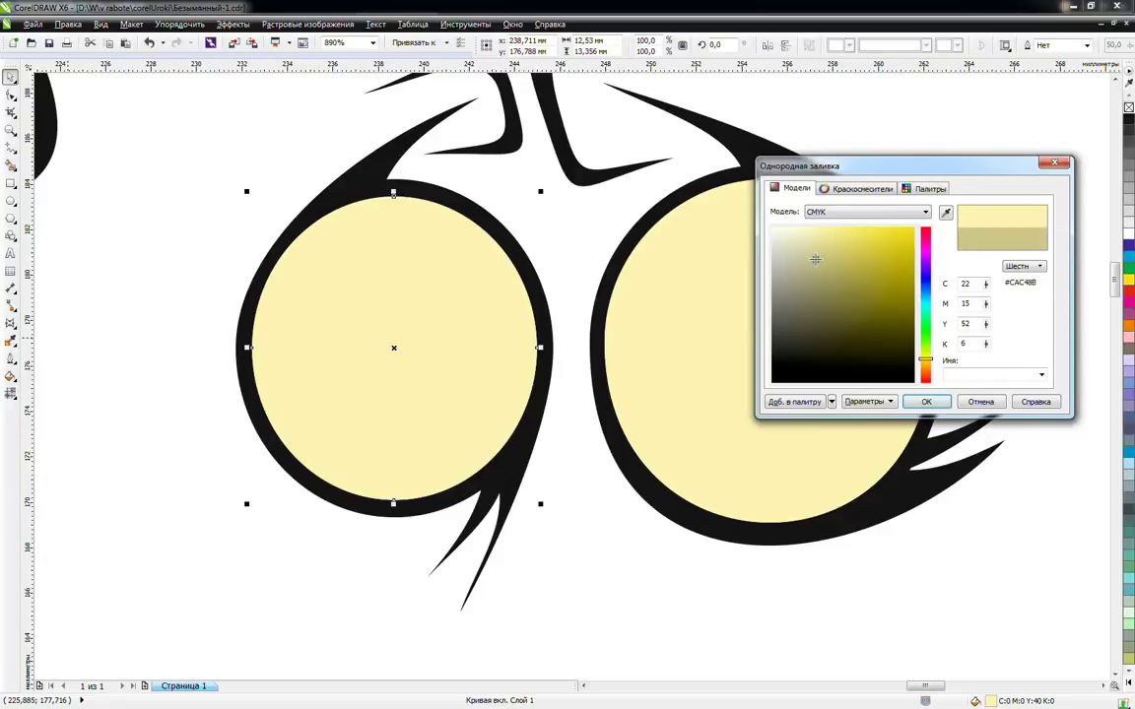
click(936, 406)
click(666, 542)
Duplicate the right eyeball about 1 mm straight down, intersect it with the original, and delete the offset copy
click(798, 339)
drag(799, 339, 800, 362)
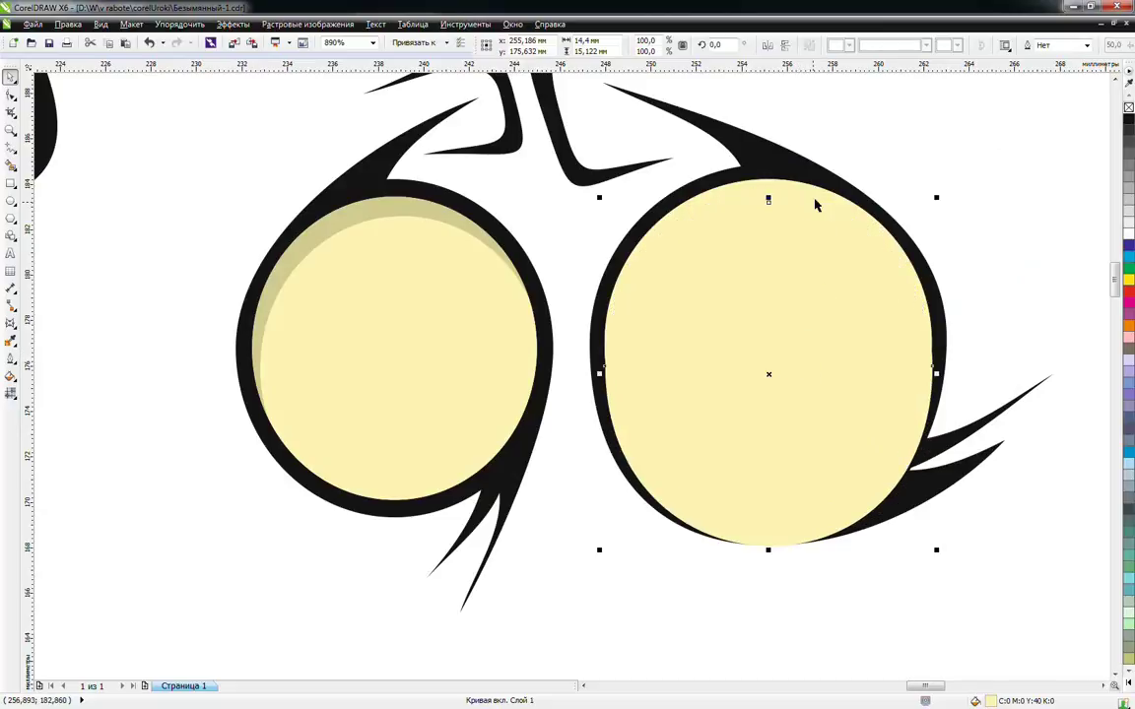
shift+click(814, 200)
click(938, 45)
click(792, 379)
key(Delete)
Copy the left eye's shadow fill onto the right eye's original eyeball shape
drag(433, 208, 757, 182)
click(836, 256)
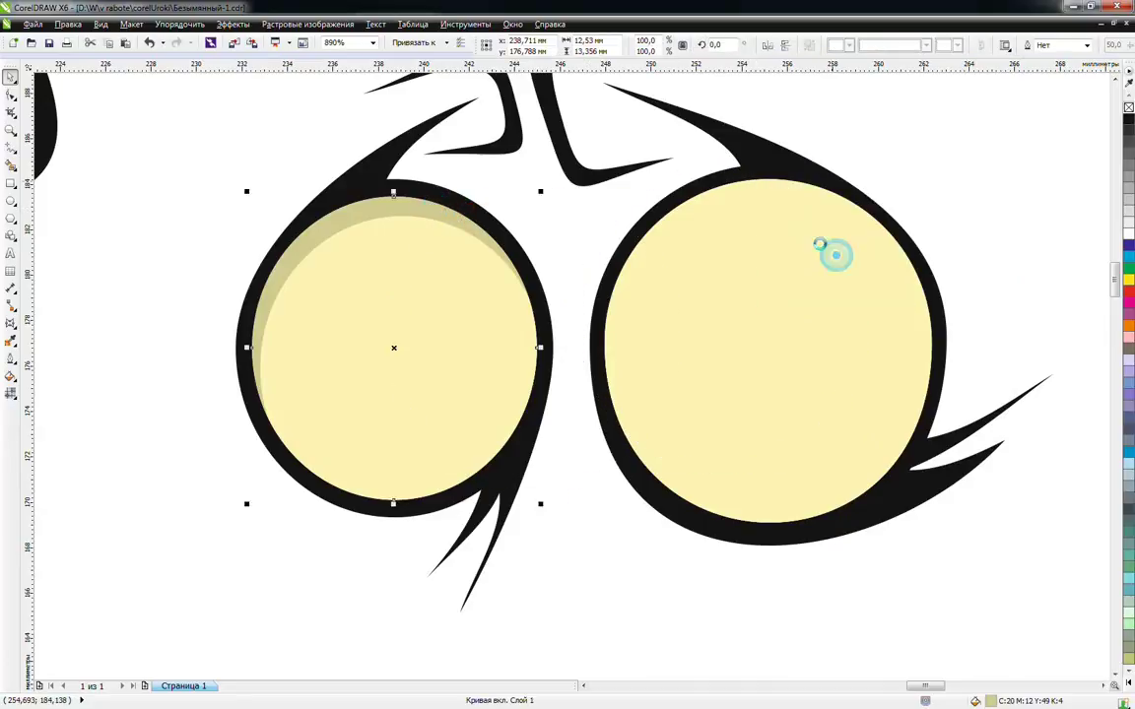
Send the four eyeball and shadow shapes of both eyes to the back of the page
click(759, 190)
shift+click(766, 243)
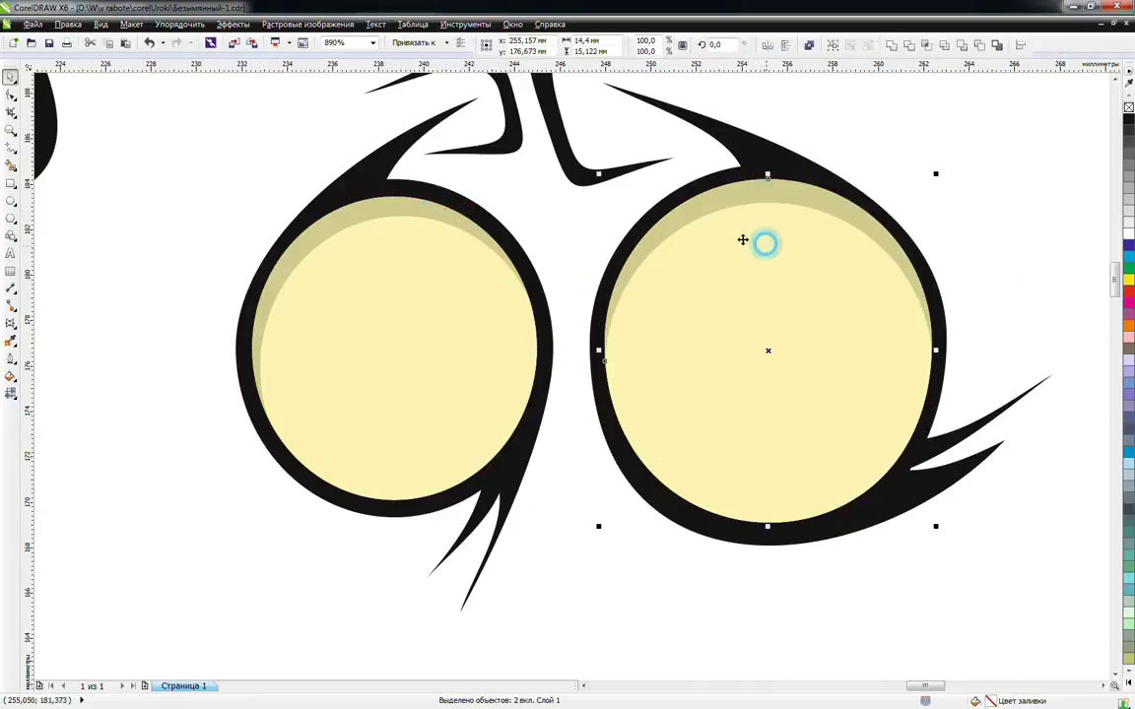
shift+click(414, 289)
shift+click(382, 227)
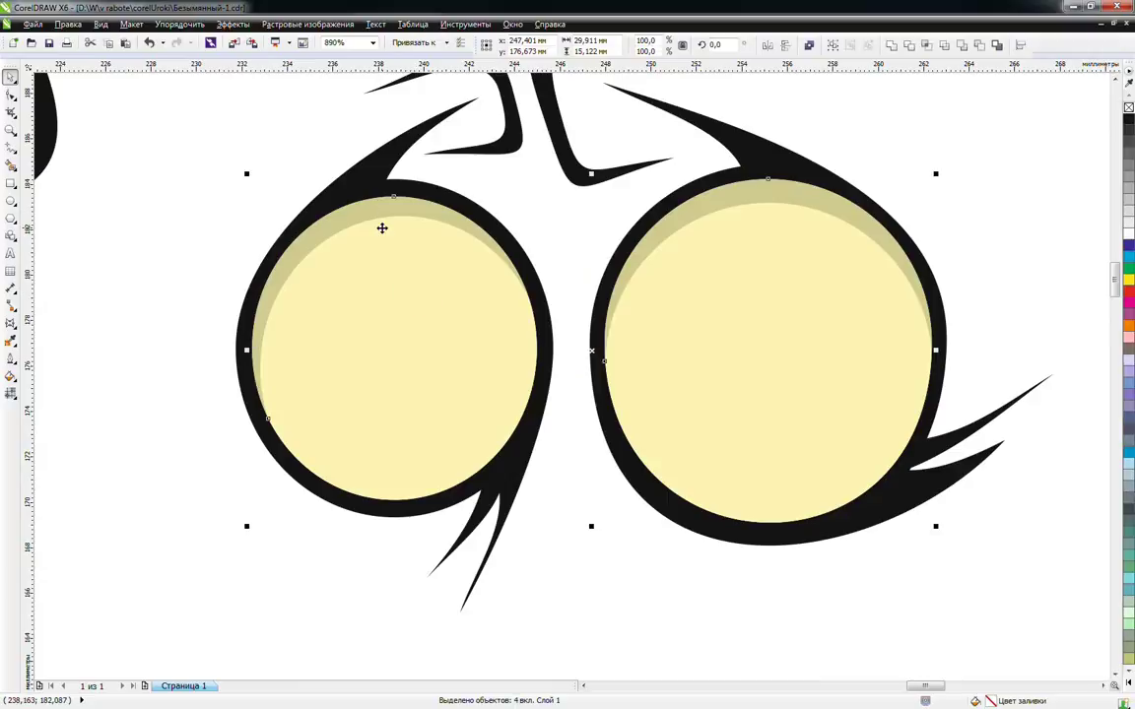
click(180, 23)
mouse_move(212, 90)
click(466, 108)
click(581, 443)
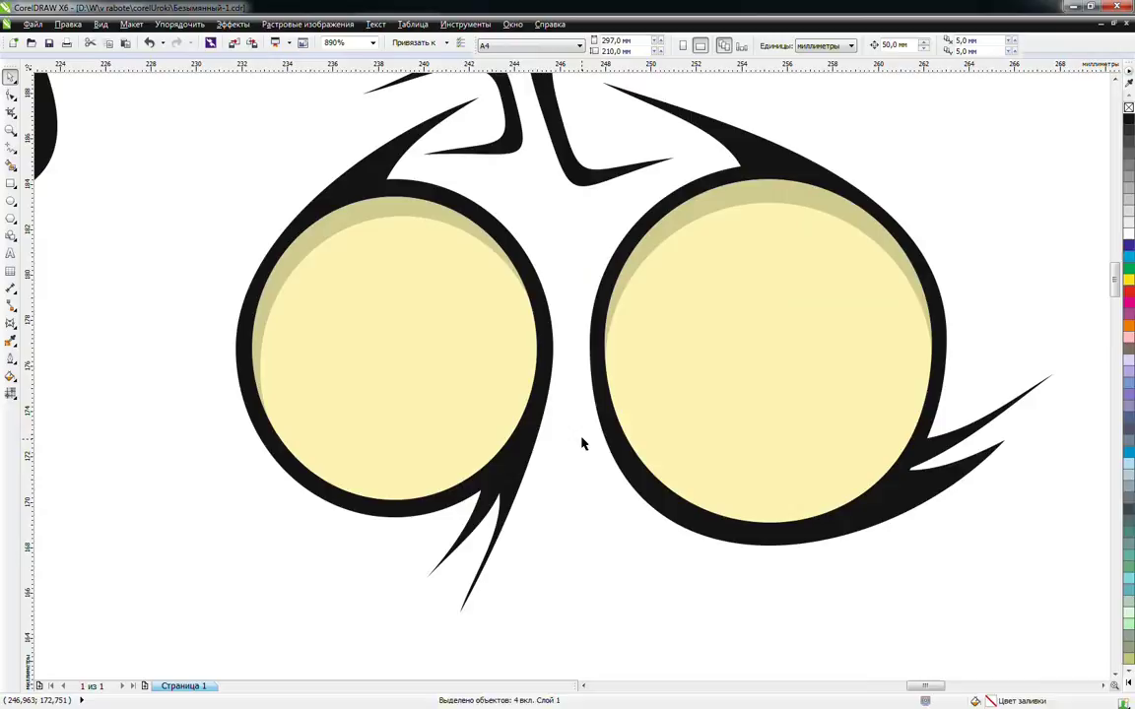
Move both green irises 50 mm down, back onto their yellow eyeballs
key(F4)
drag(880, 173, 1054, 260)
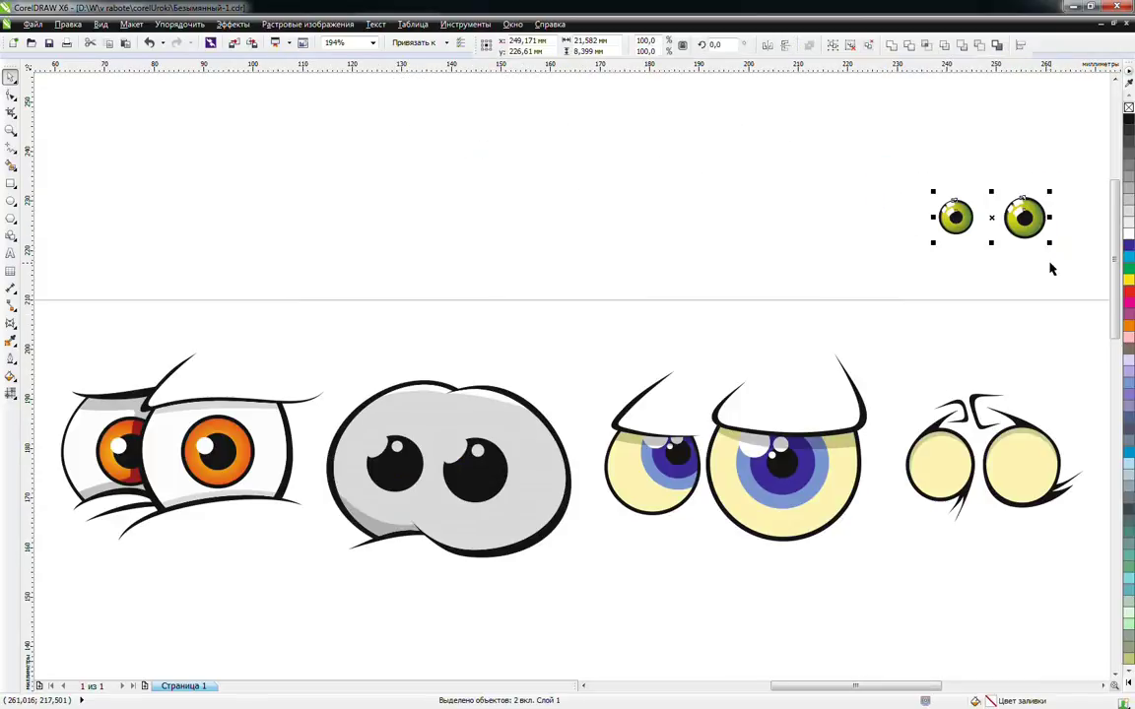
key(Down)
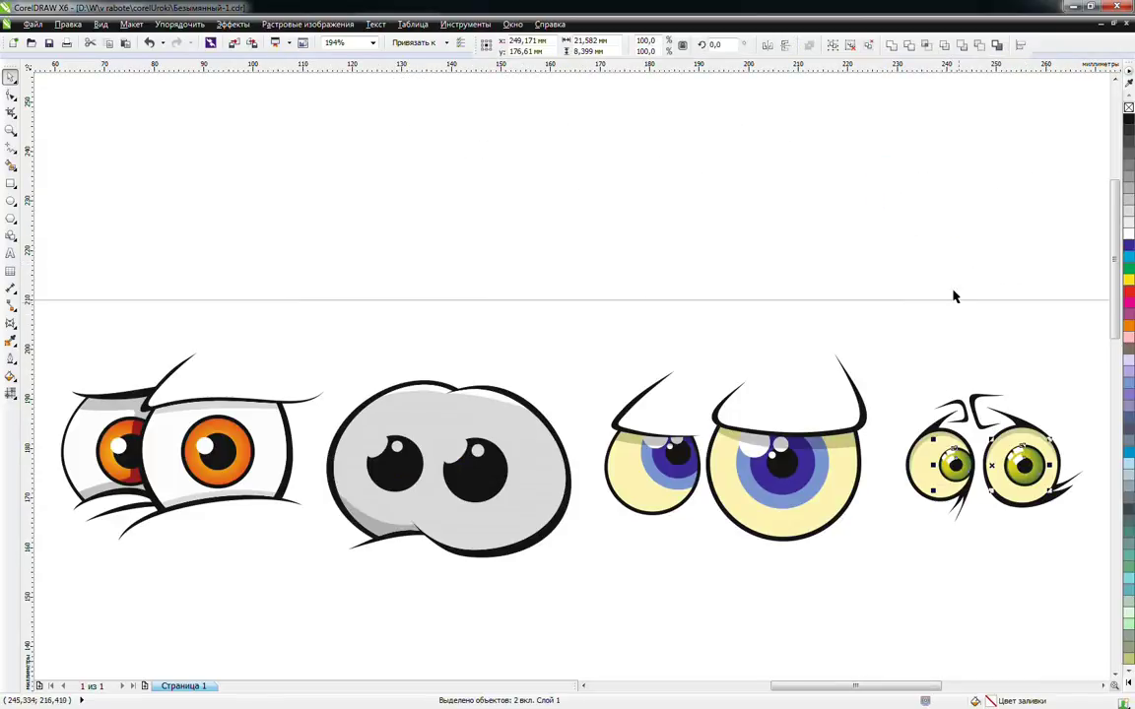
click(744, 311)
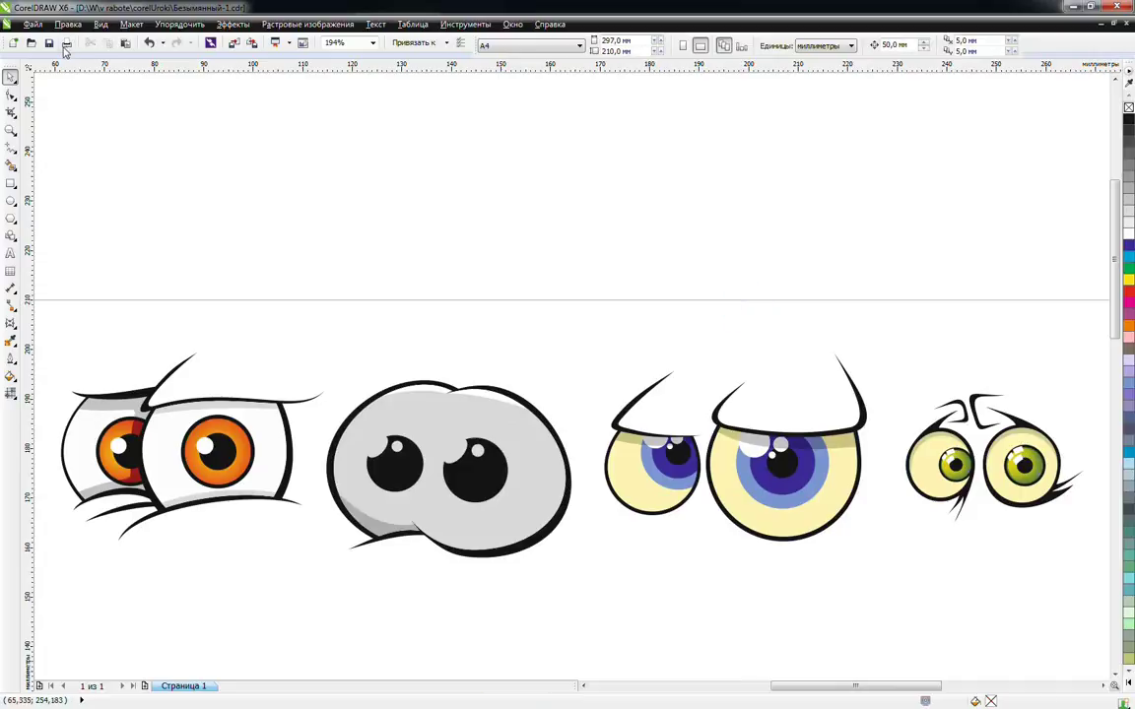